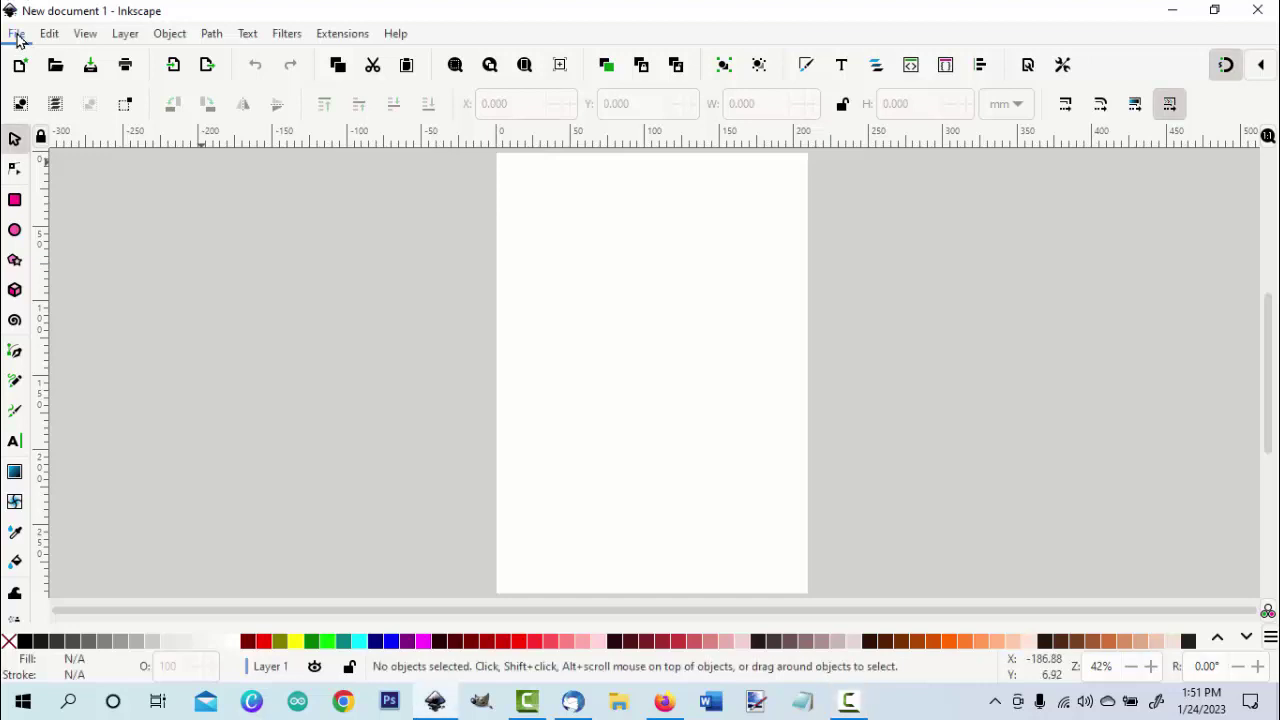
# - Import the brick texture bitmap and drag it to the page centre at X 81.917, Y 140.877
pyautogui.click(16, 36)
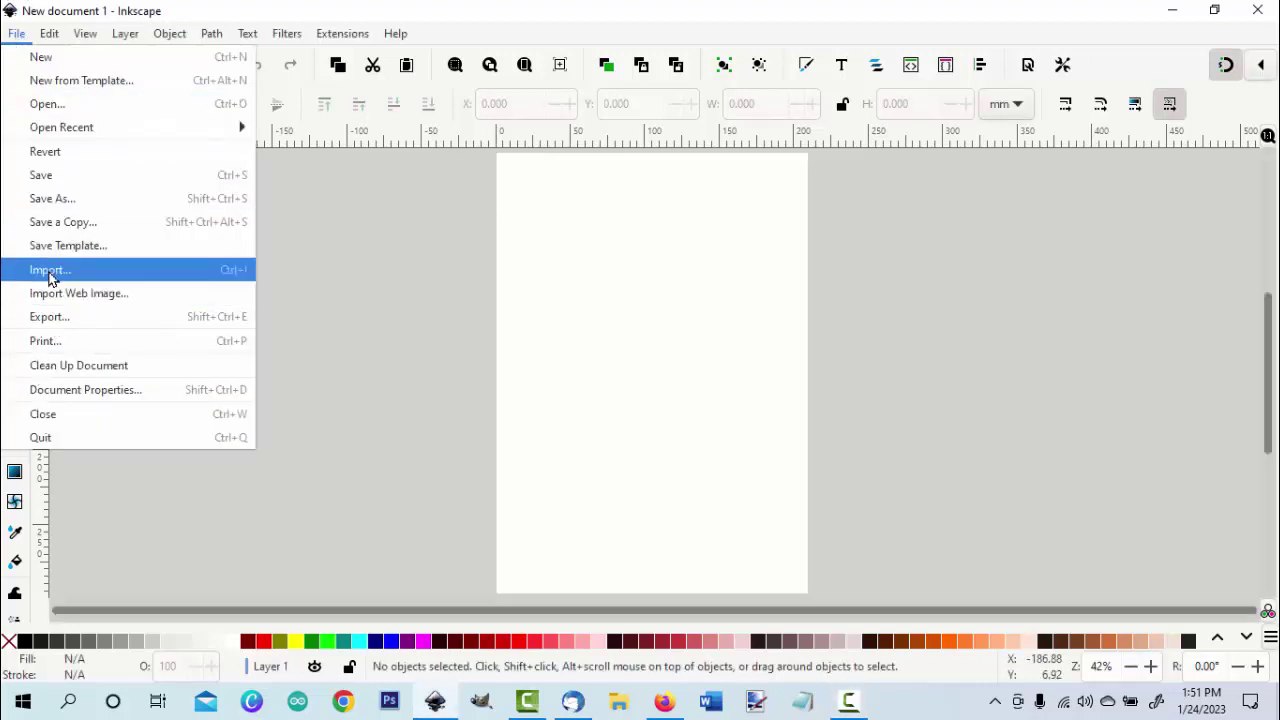
pyautogui.click(52, 272)
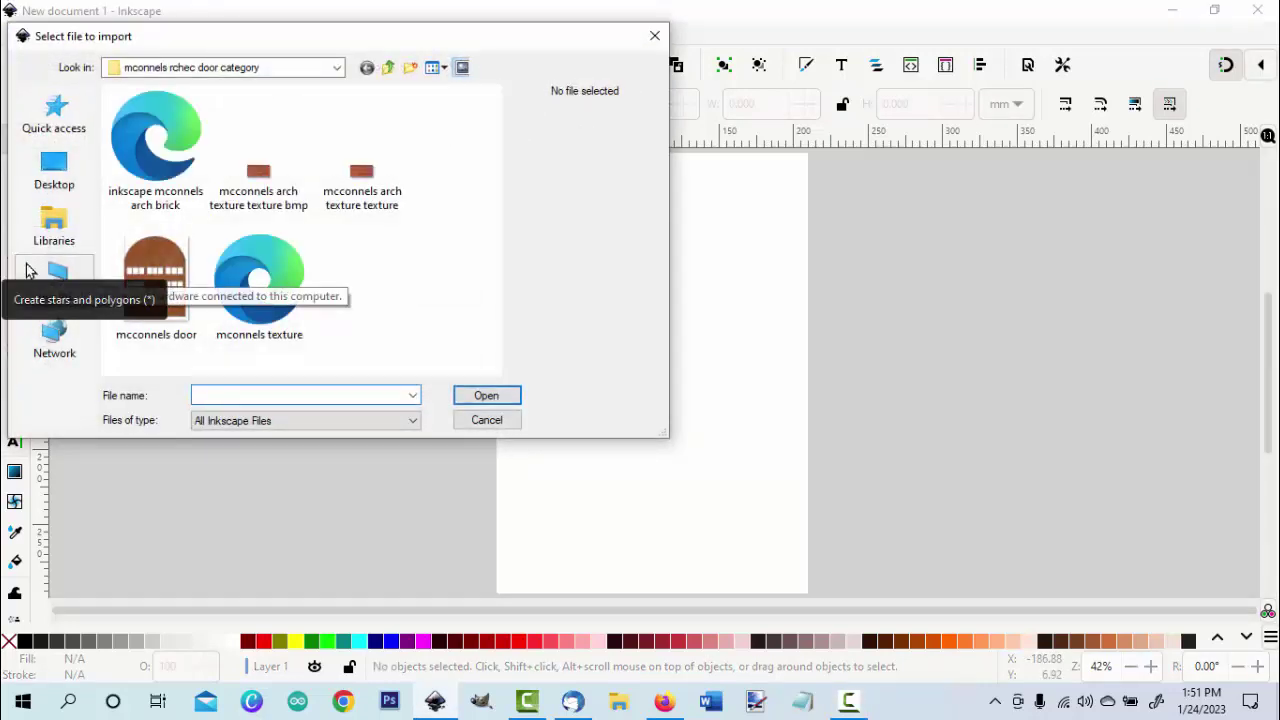
pyautogui.click(258, 185)
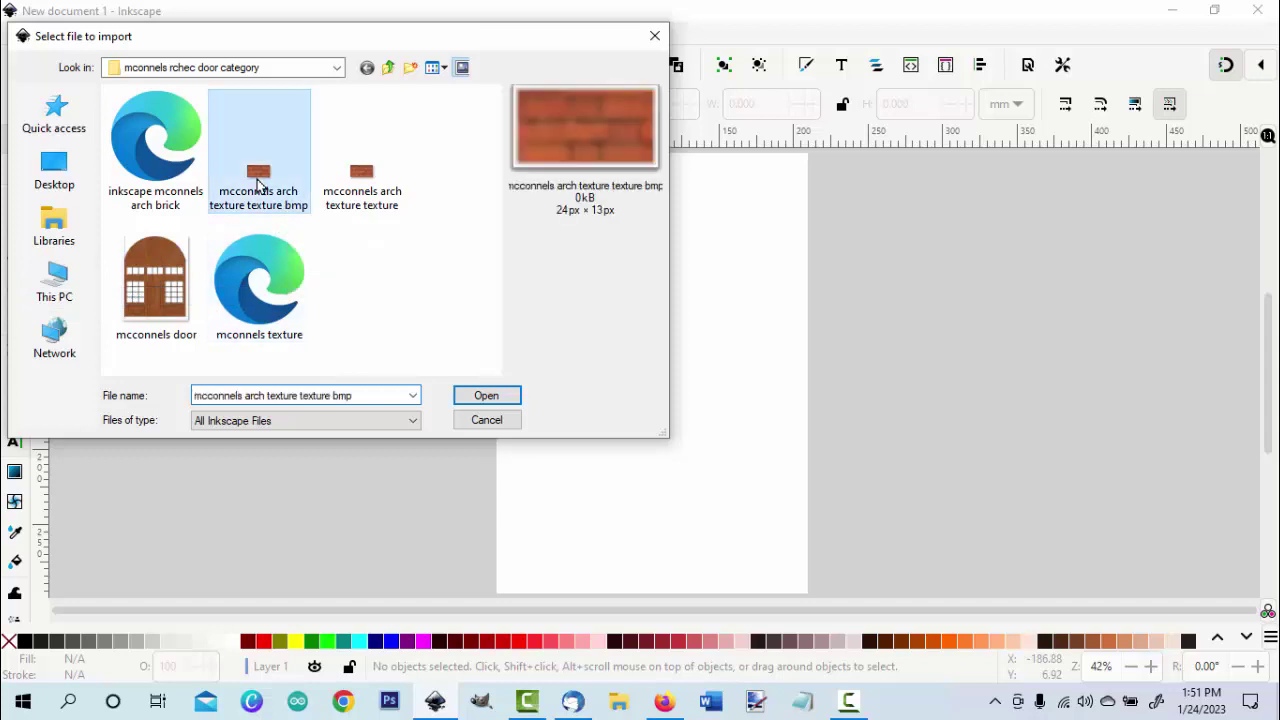
pyautogui.click(486, 396)
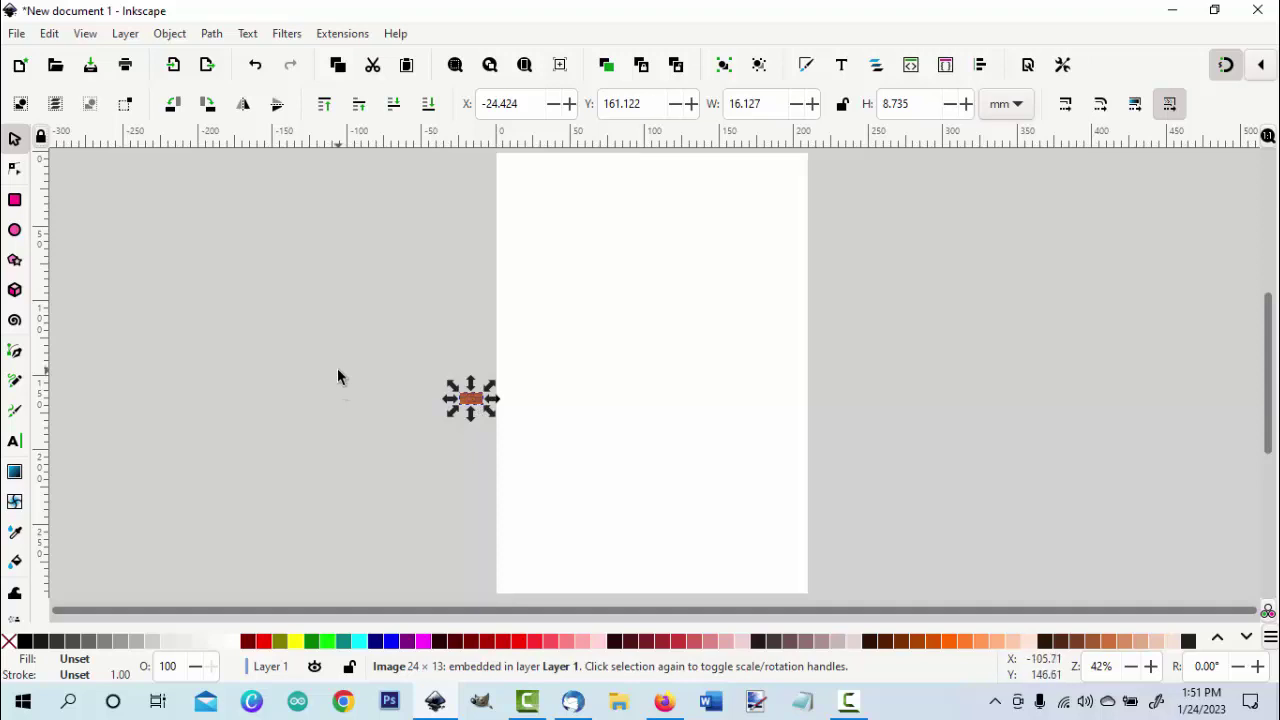
pyautogui.press('+')
pyautogui.press('+')
pyautogui.press('+')
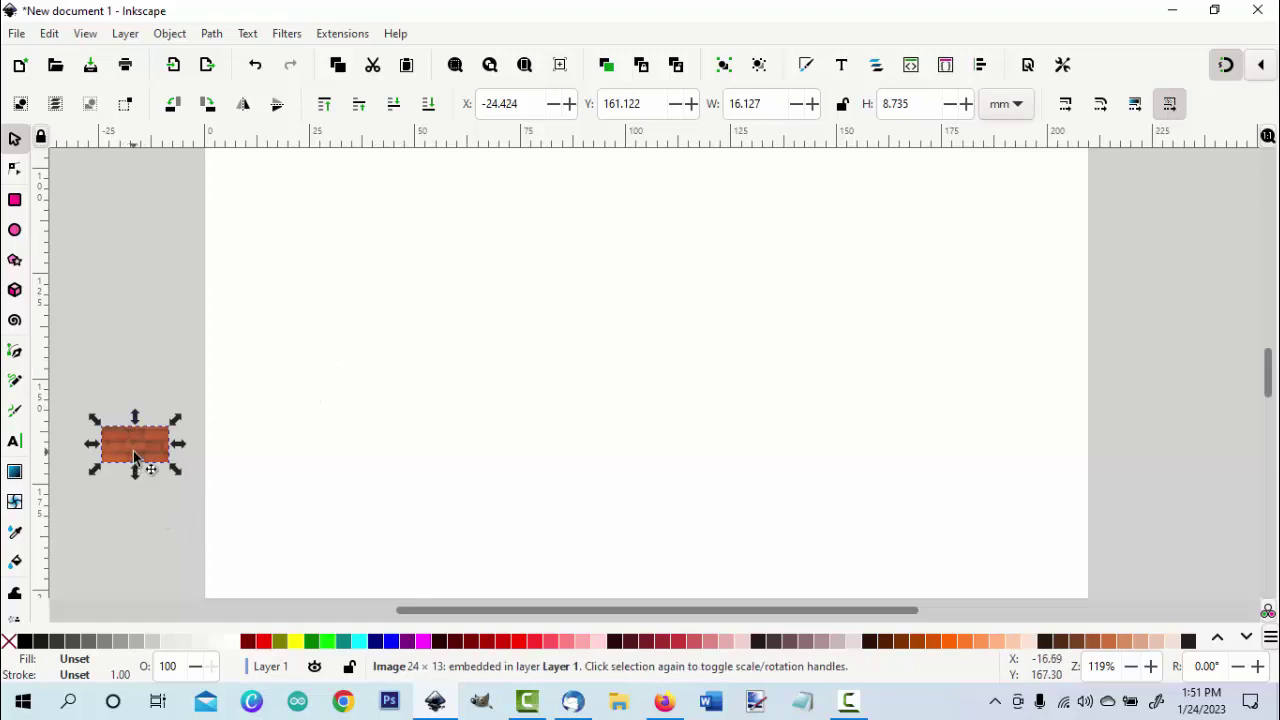
pyautogui.moveTo(135, 455); pyautogui.dragTo(590, 376)
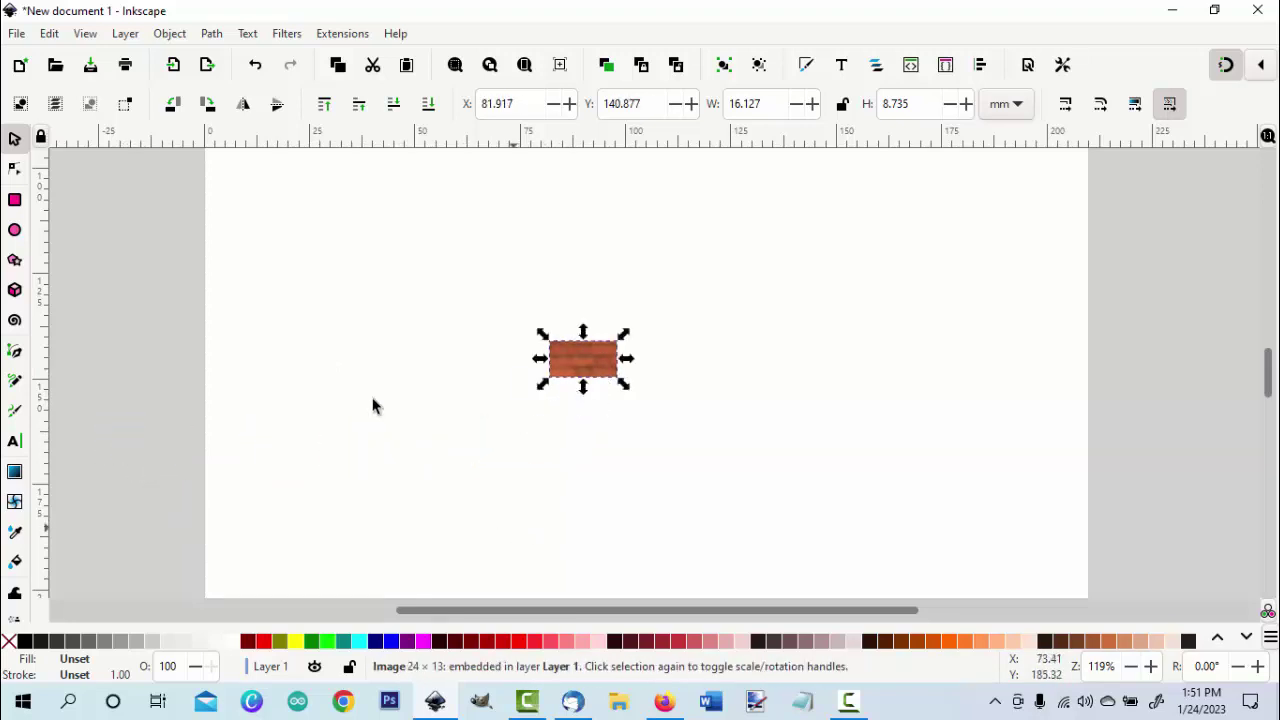
# - Rotate the brick image 90° clockwise and resize it to 2.7138 × 4.5977 mm
pyautogui.click(163, 35)
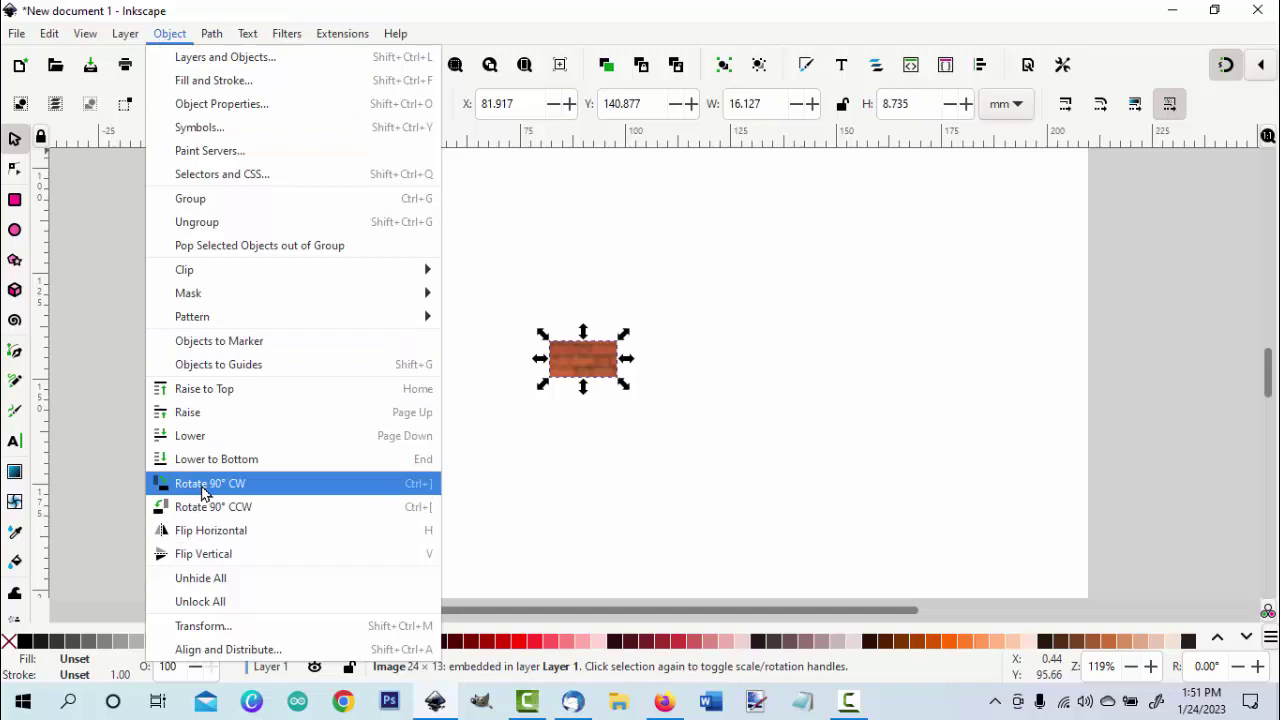
pyautogui.click(204, 485)
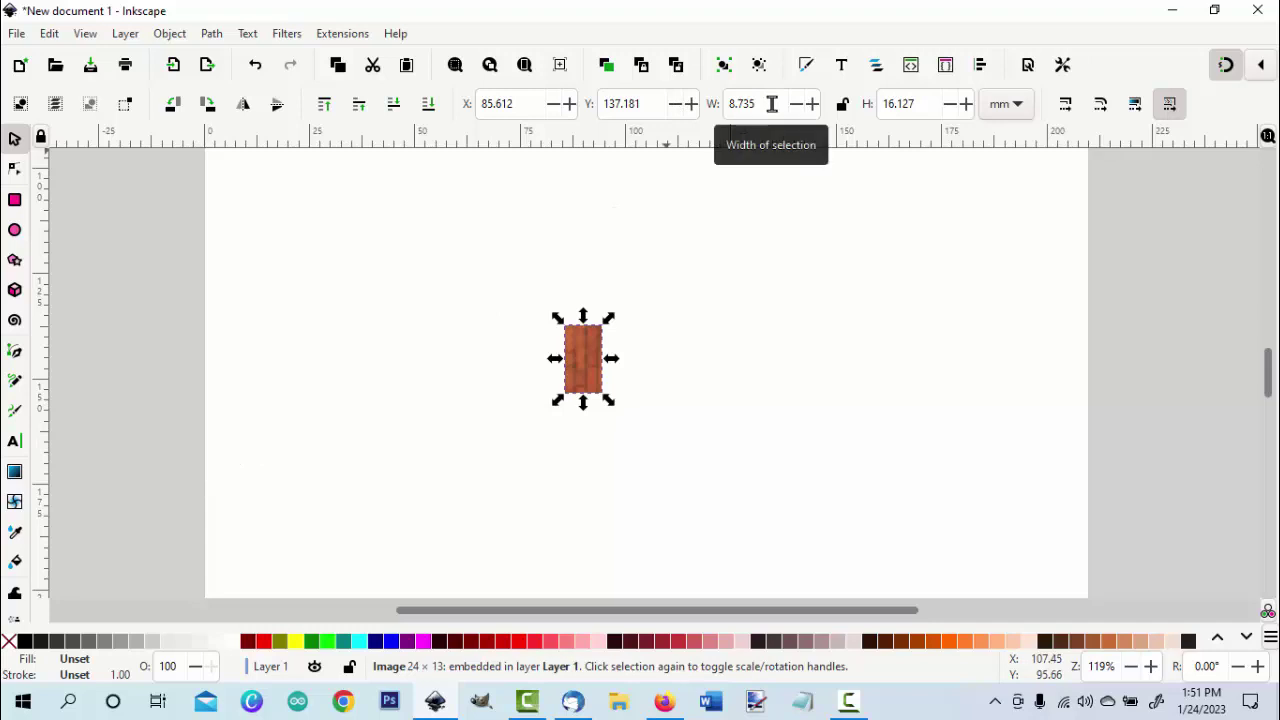
pyautogui.click(738, 104)
pyautogui.doubleClick(738, 104)
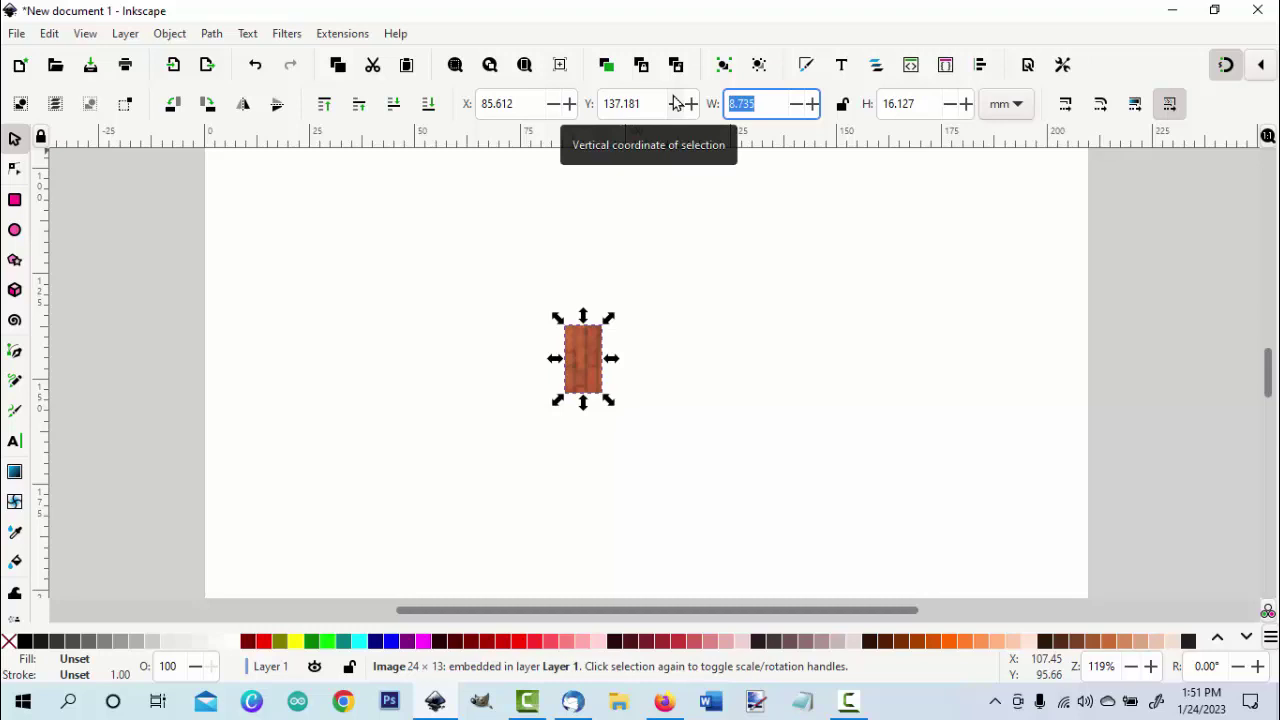
pyautogui.write('2.7')
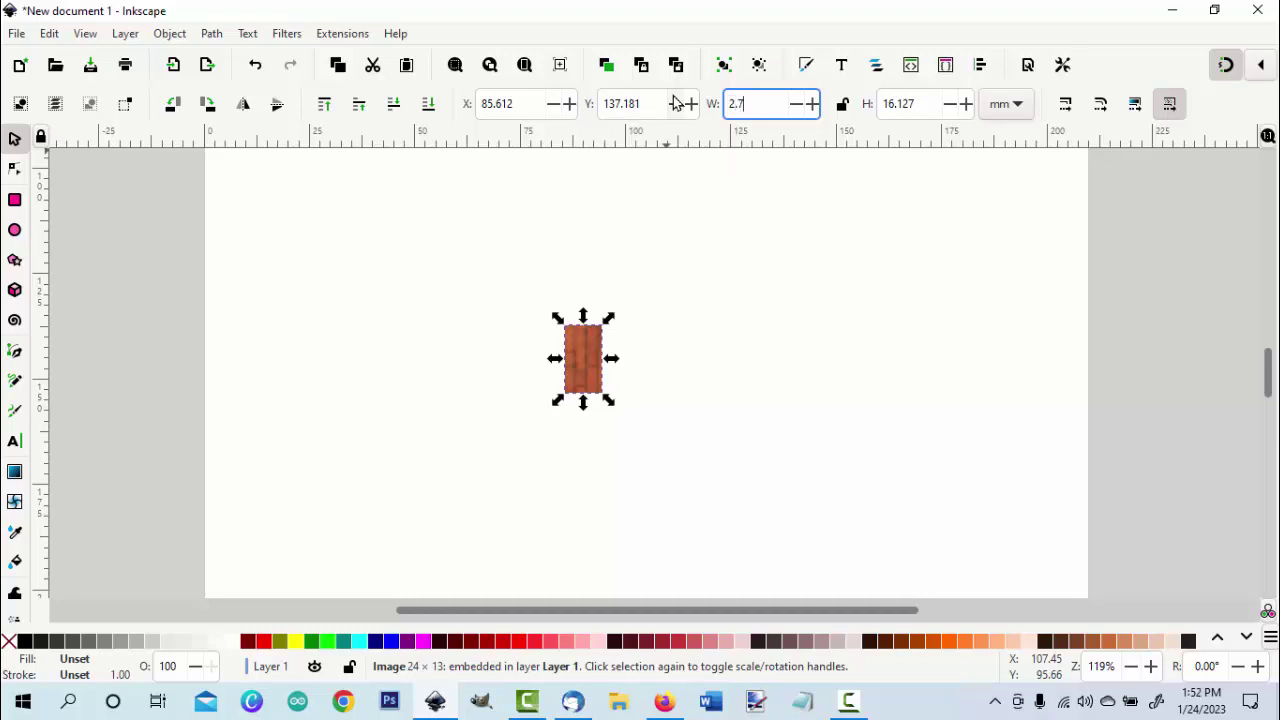
pyautogui.write('138')
pyautogui.click(916, 103)
pyautogui.doubleClick(864, 97)
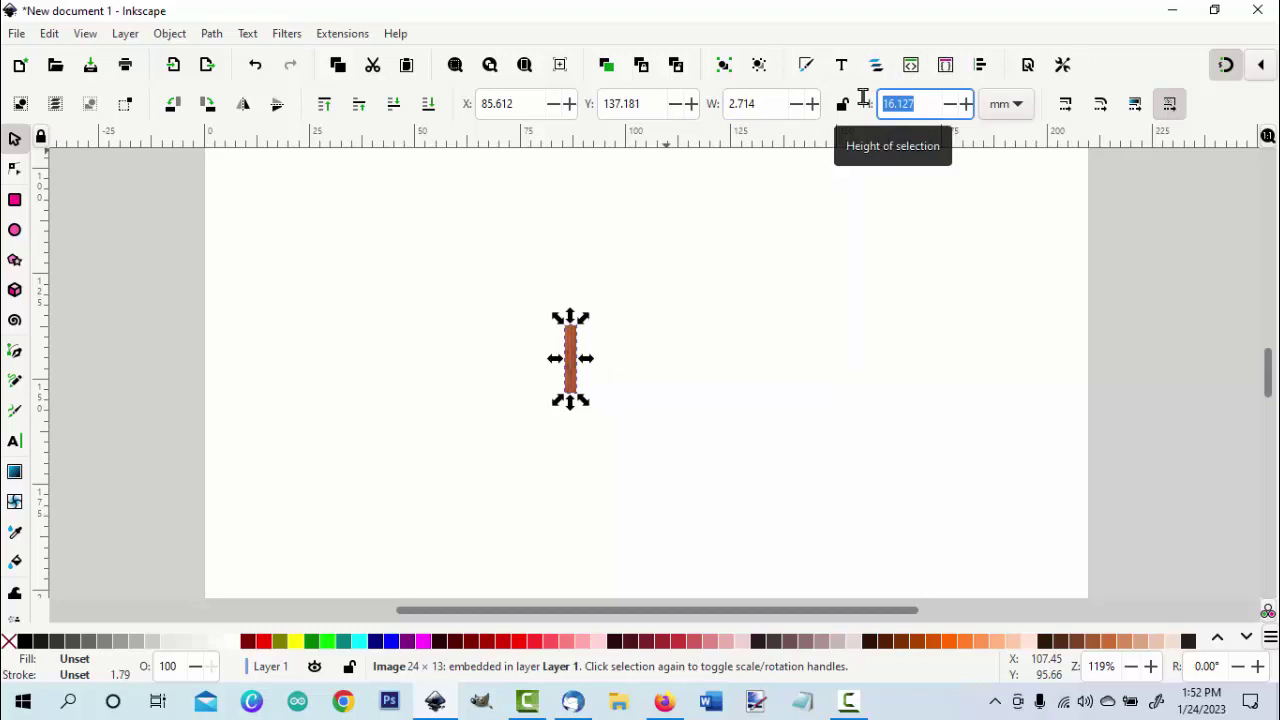
pyautogui.write('4')
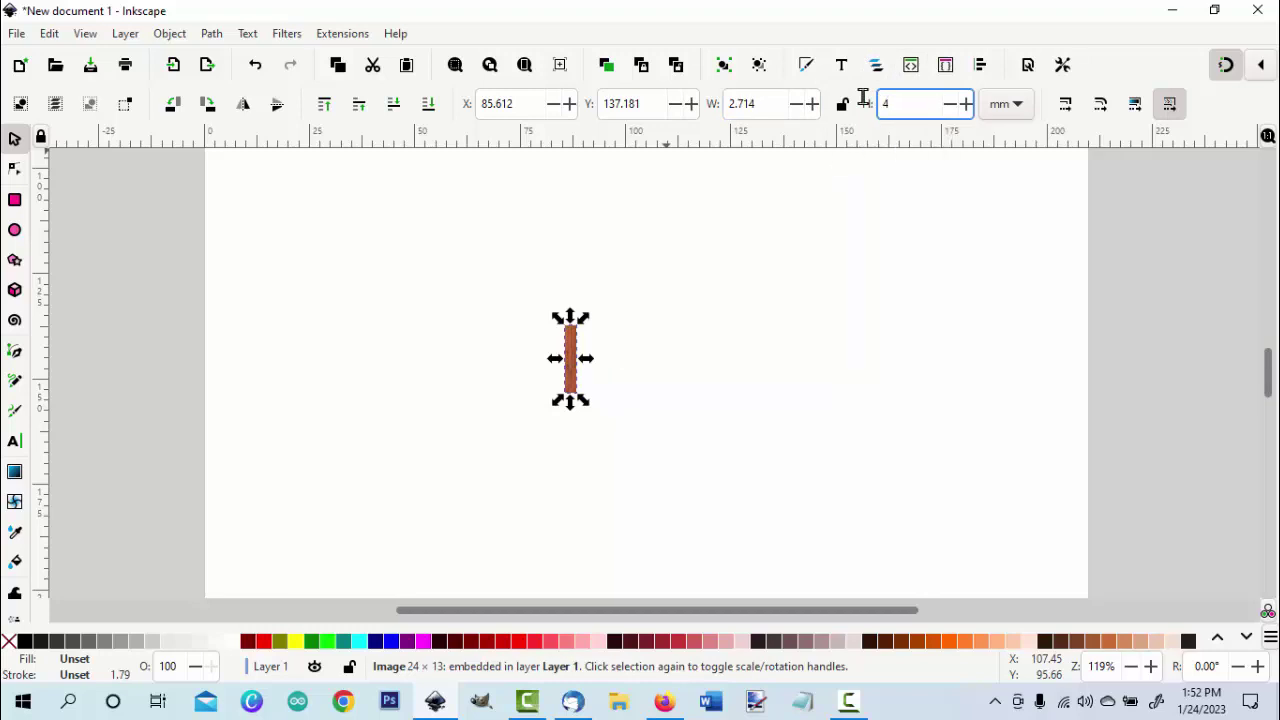
pyautogui.write('.')
pyautogui.write('5')
pyautogui.write('9')
pyautogui.write('77')
pyautogui.press('Return')
# - Zoom in closer on the resized brick and deselect it
pyautogui.press('+')
pyautogui.press('+')
pyautogui.press('+')
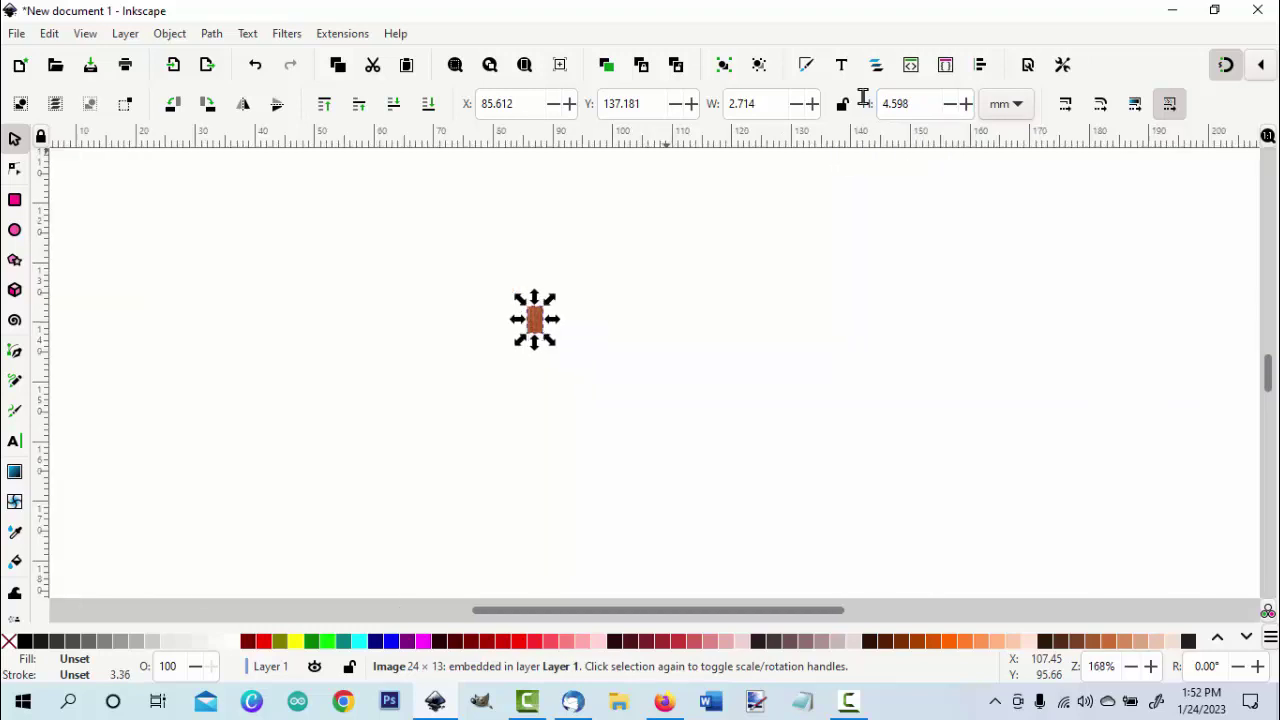
pyautogui.press('+')
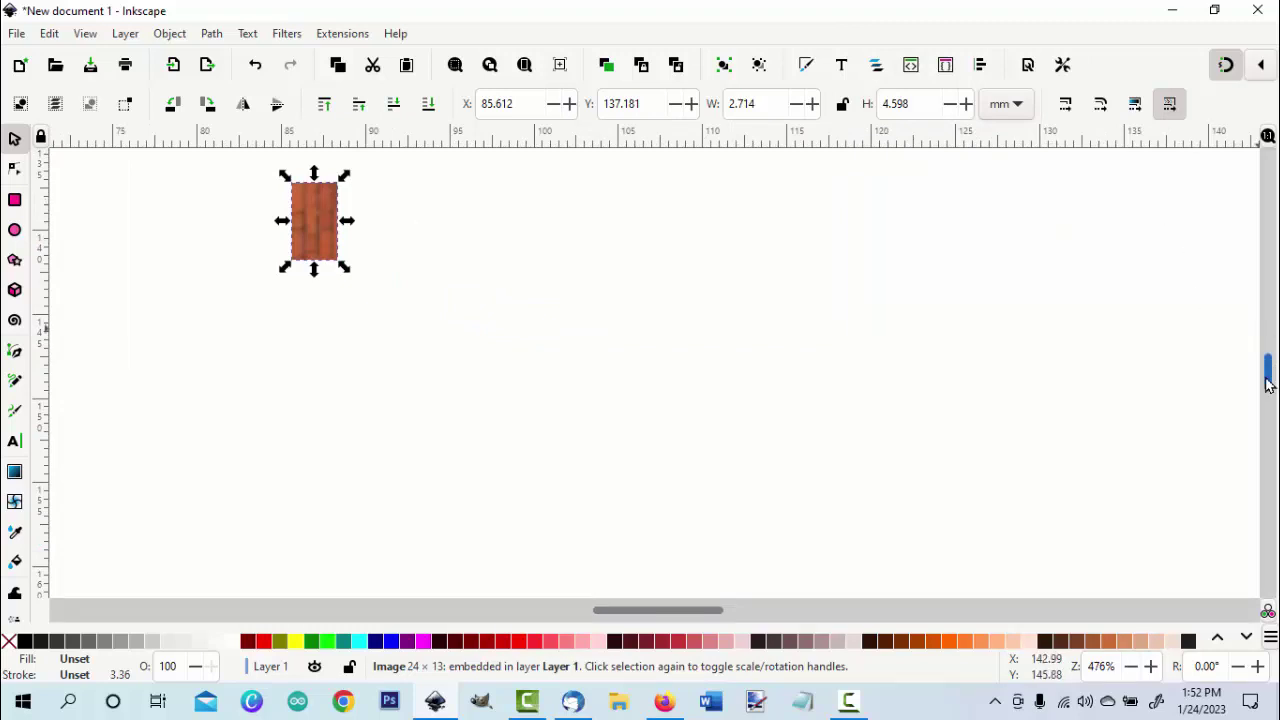
pyautogui.moveTo(1268, 385); pyautogui.dragTo(1258, 376)
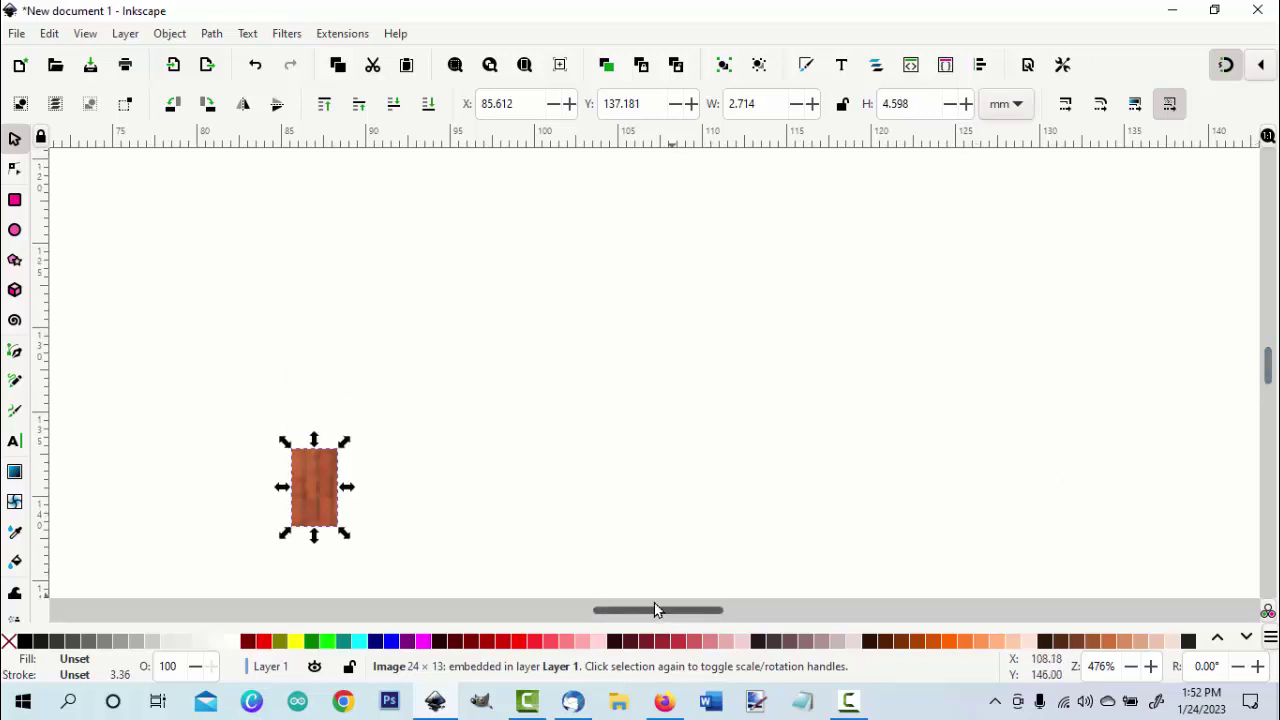
pyautogui.moveTo(654, 608); pyautogui.dragTo(629, 608)
pyautogui.click(720, 464)
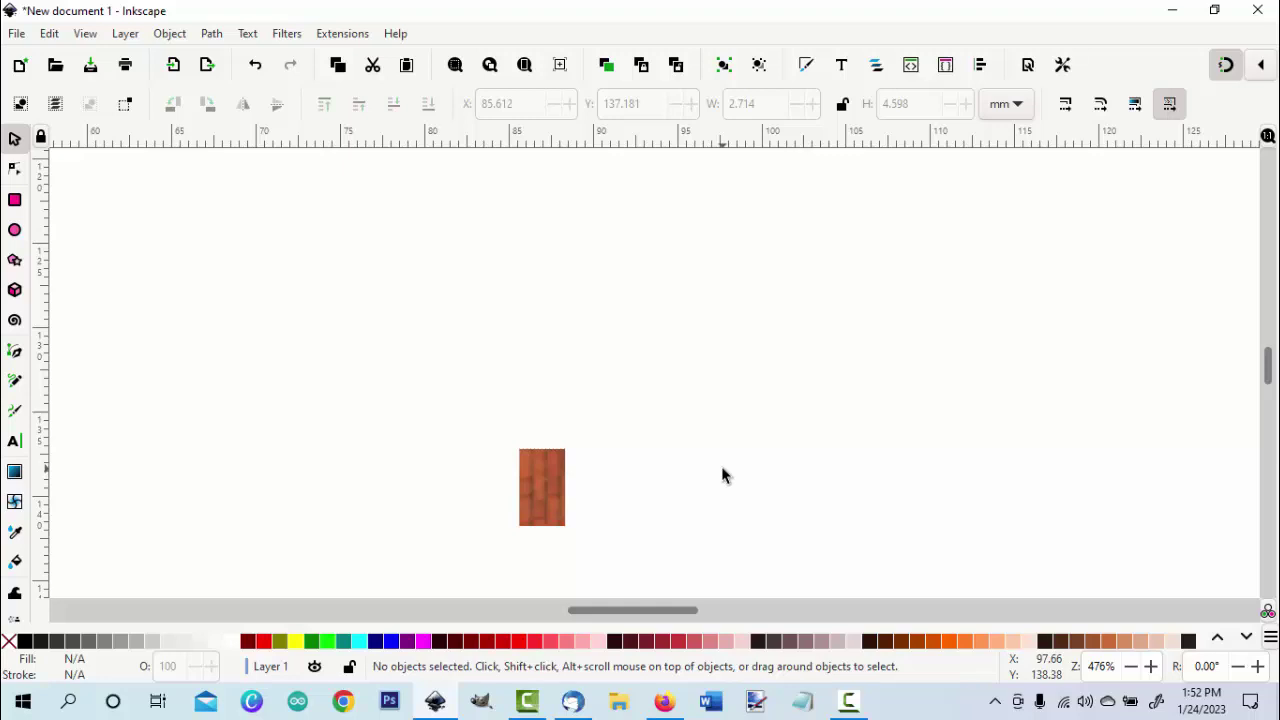
# - Draw a rectangle up and to the right of the brick and fill it red
pyautogui.click(14, 203)
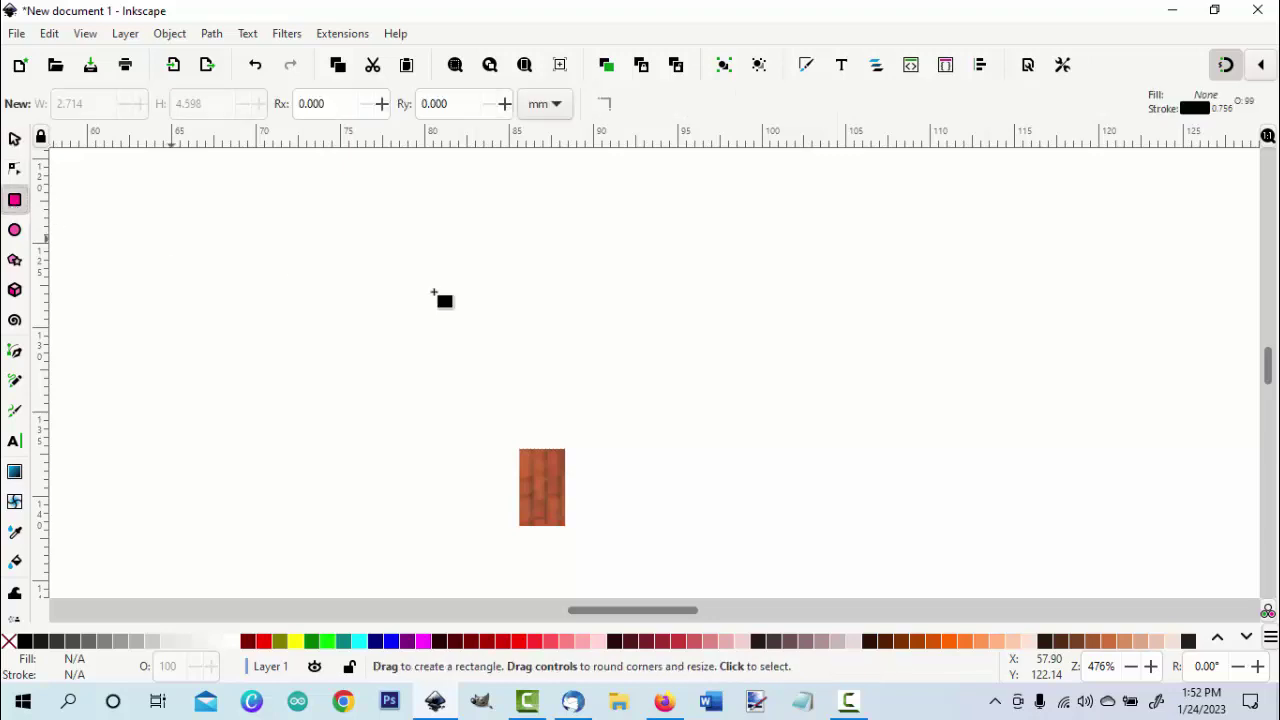
pyautogui.moveTo(698, 313)
pyautogui.mouseDown()
pyautogui.moveTo(698, 410)
pyautogui.moveTo(792, 448)
pyautogui.moveTo(811, 442)
pyautogui.moveTo(784, 418)
pyautogui.mouseUp()
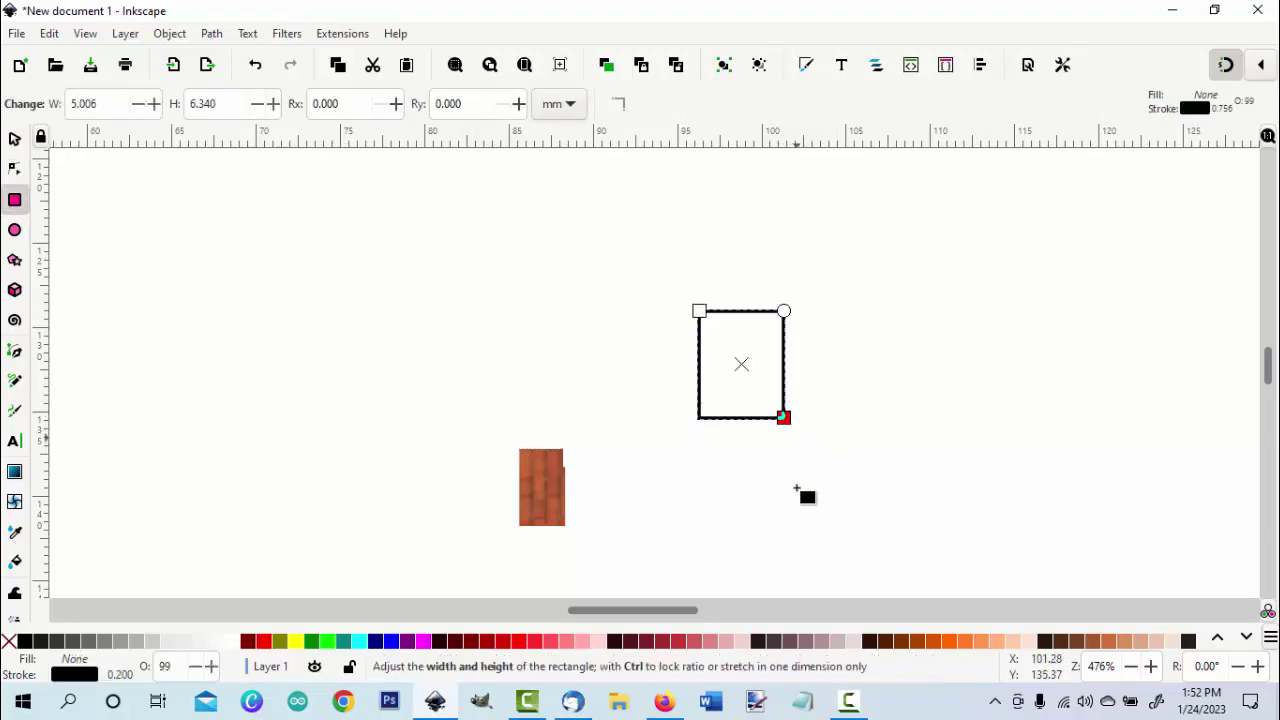
pyautogui.click(263, 642)
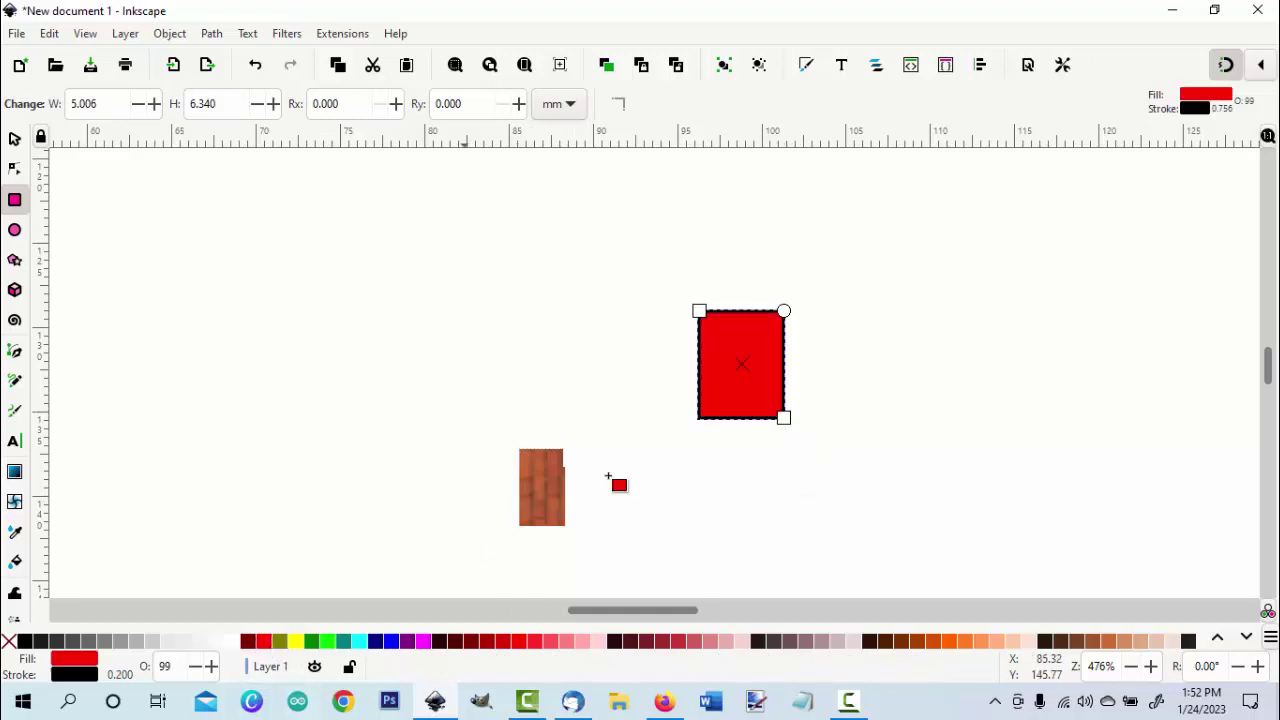
pyautogui.click(900, 333)
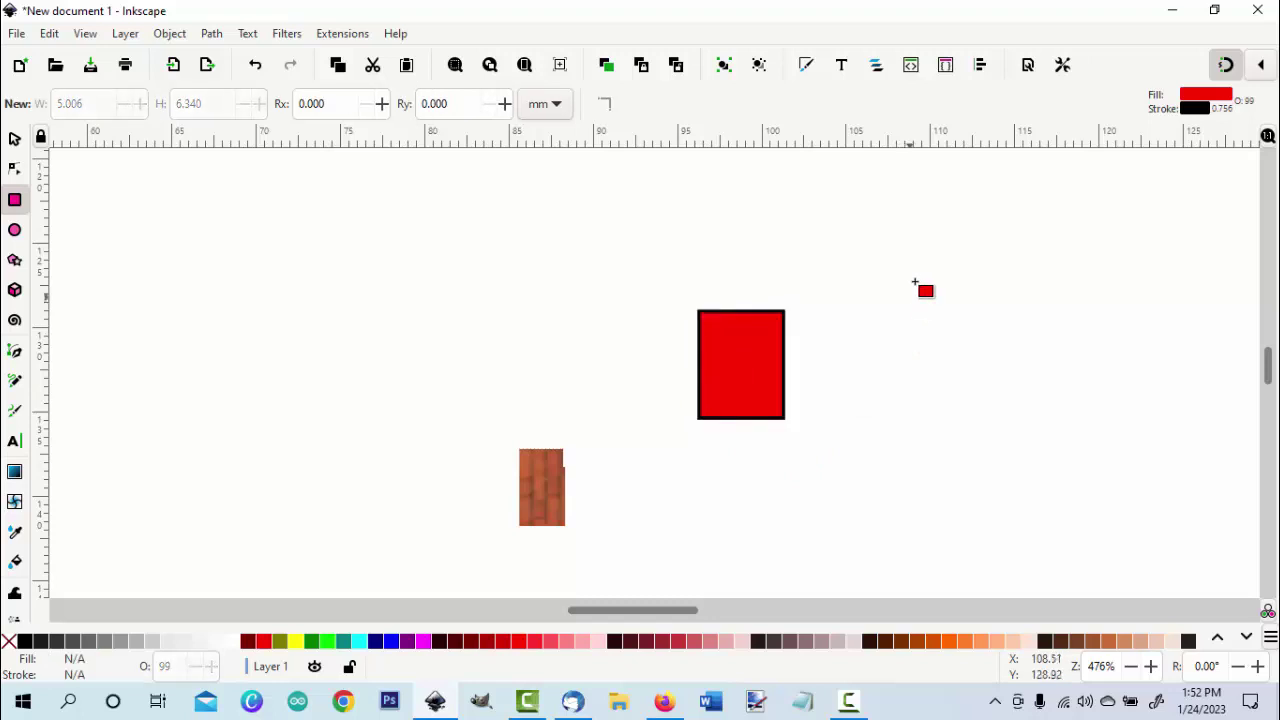
# - Bring up the Fill and Stroke dialog on its Stroke paint settings
pyautogui.click(806, 66)
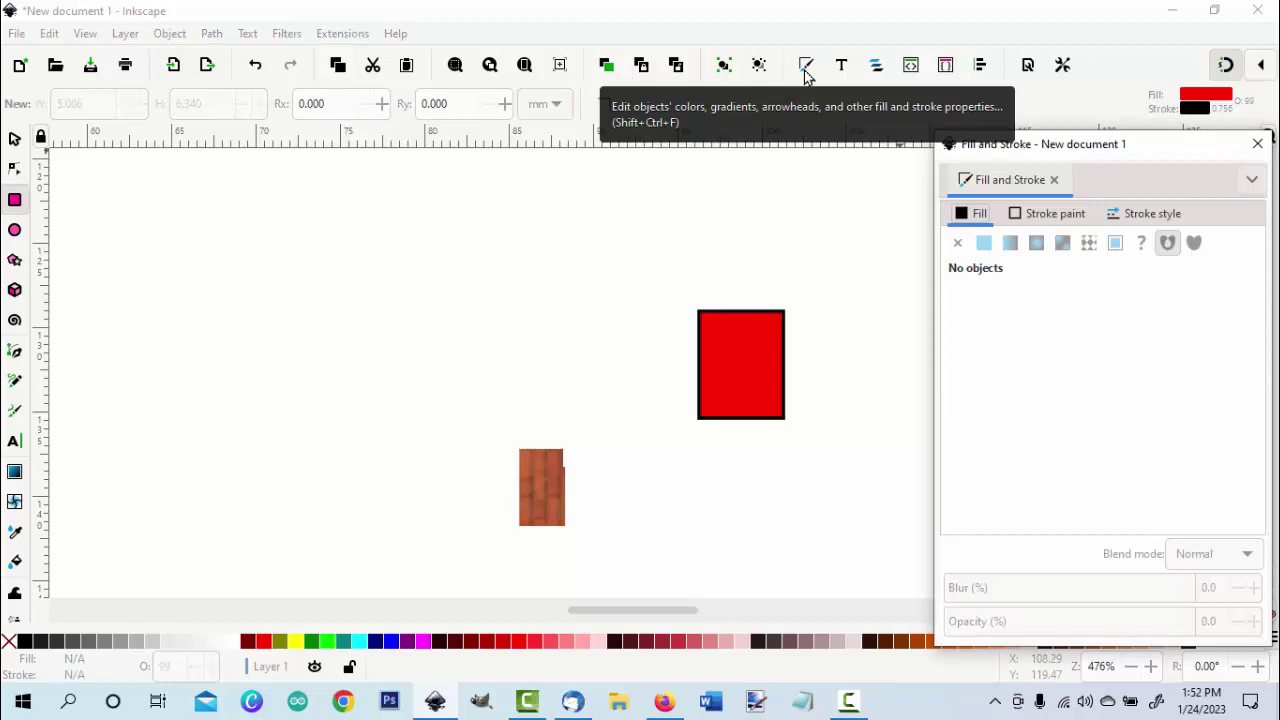
pyautogui.click(1012, 219)
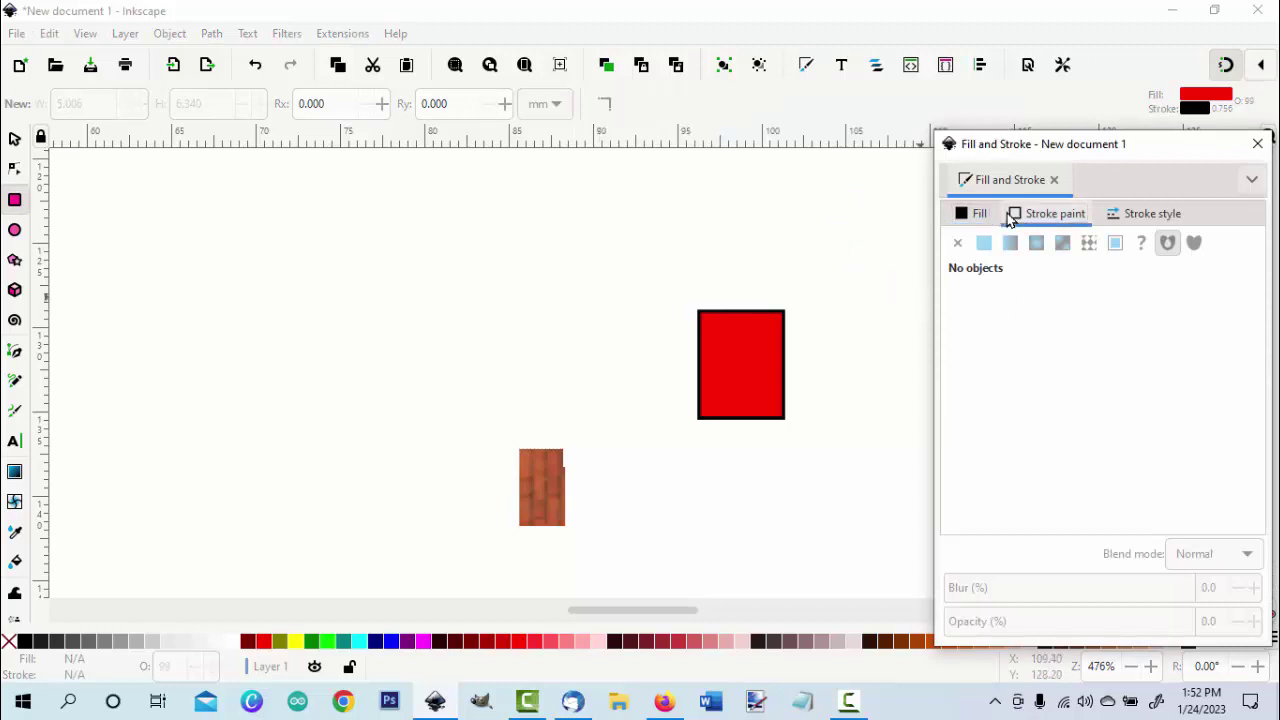
pyautogui.click(958, 247)
# - Select the red rectangle and remove its black outline
pyautogui.click(83, 172)
pyautogui.press('s')
pyautogui.moveTo(660, 271)
pyautogui.mouseDown()
pyautogui.moveTo(760, 423)
pyautogui.moveTo(820, 465)
pyautogui.mouseUp()
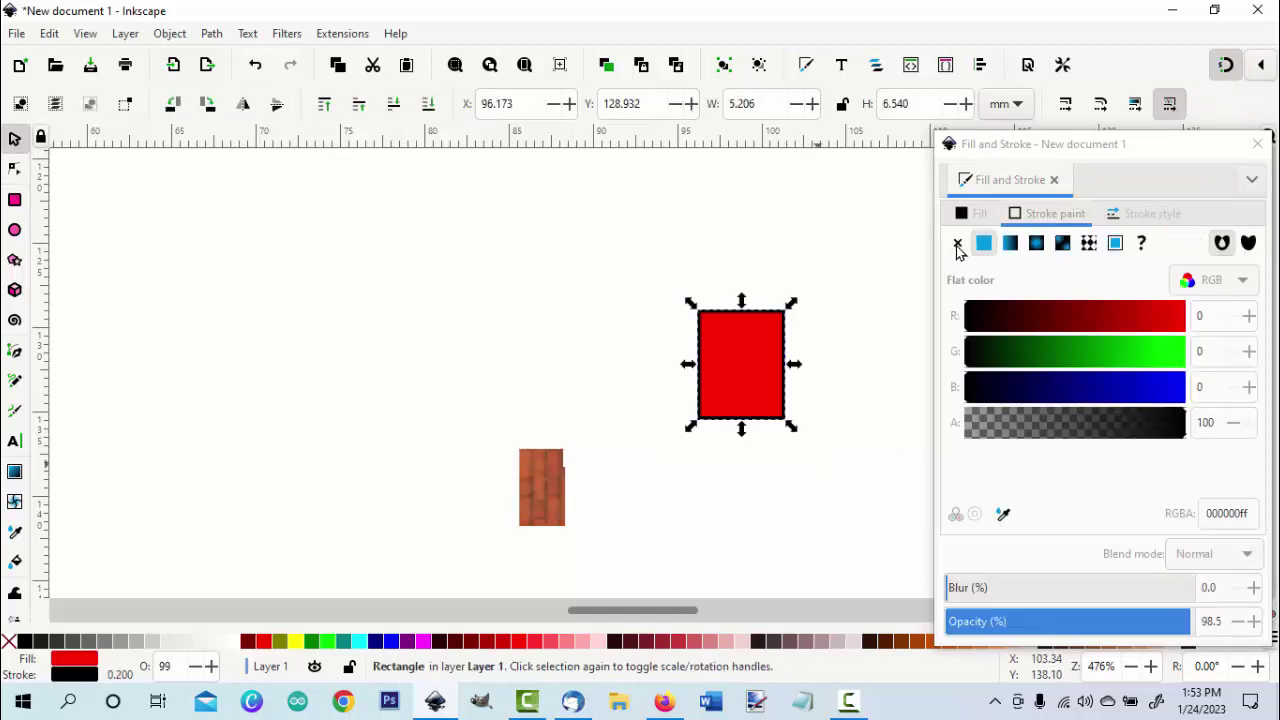
pyautogui.click(957, 246)
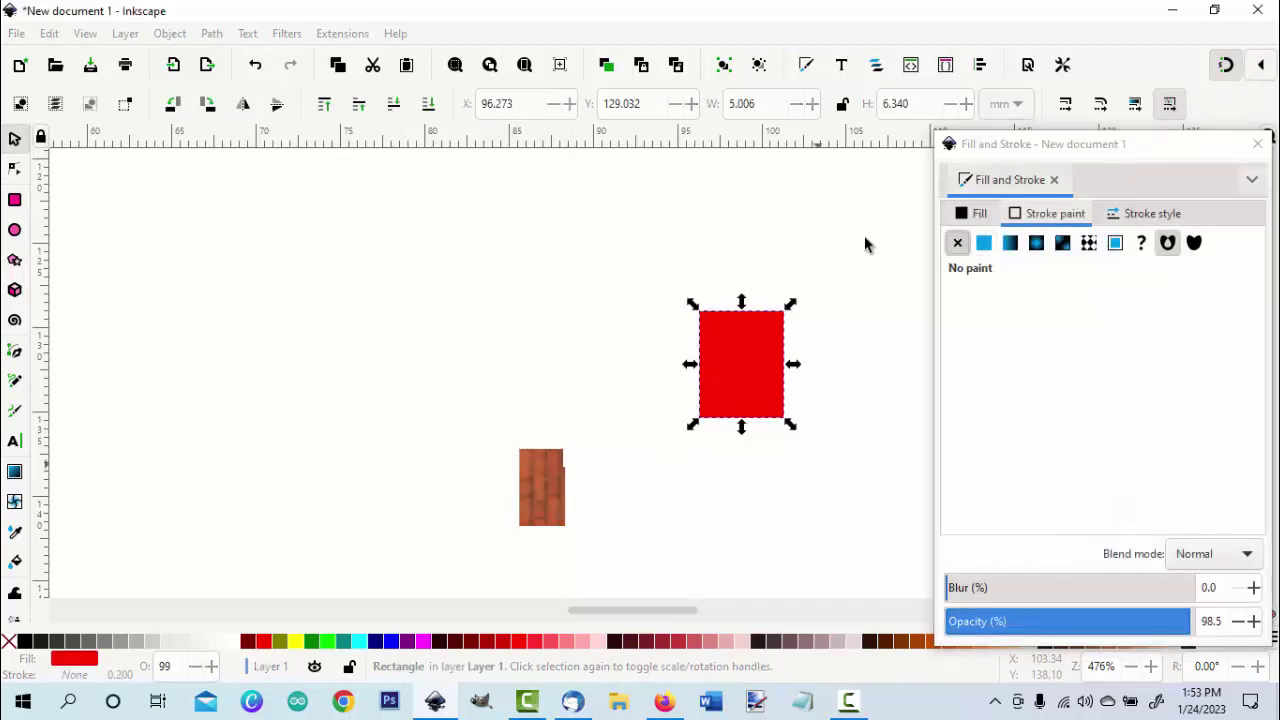
pyautogui.click(866, 240)
# - Resize the red rectangle to 2.714 mm wide by 4.598 mm tall
pyautogui.click(768, 362)
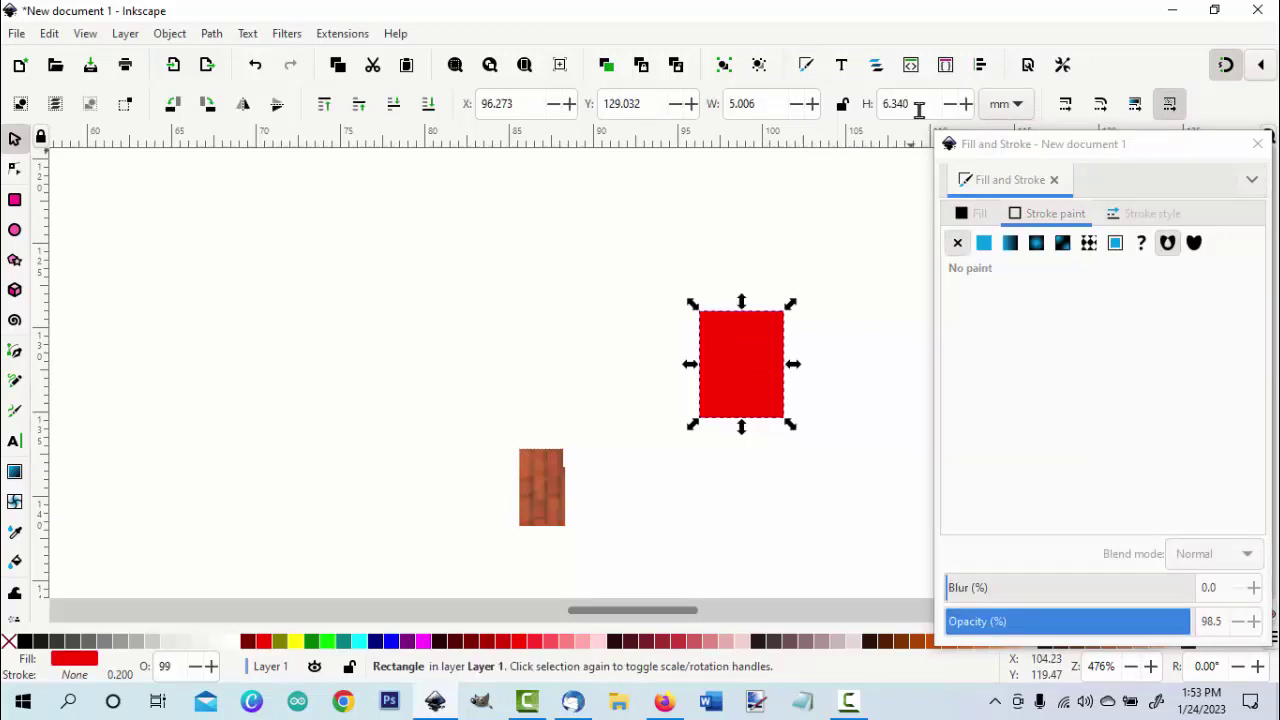
pyautogui.moveTo(919, 110); pyautogui.dragTo(844, 122)
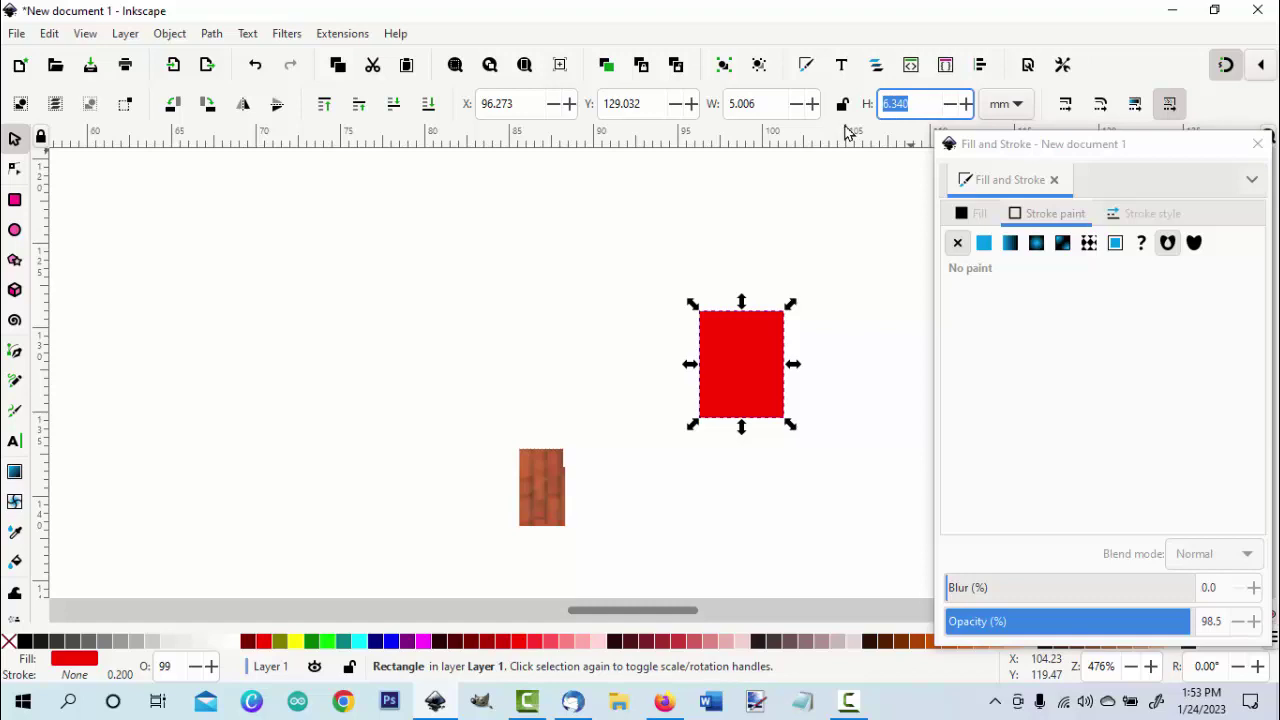
pyautogui.write('4.5977')
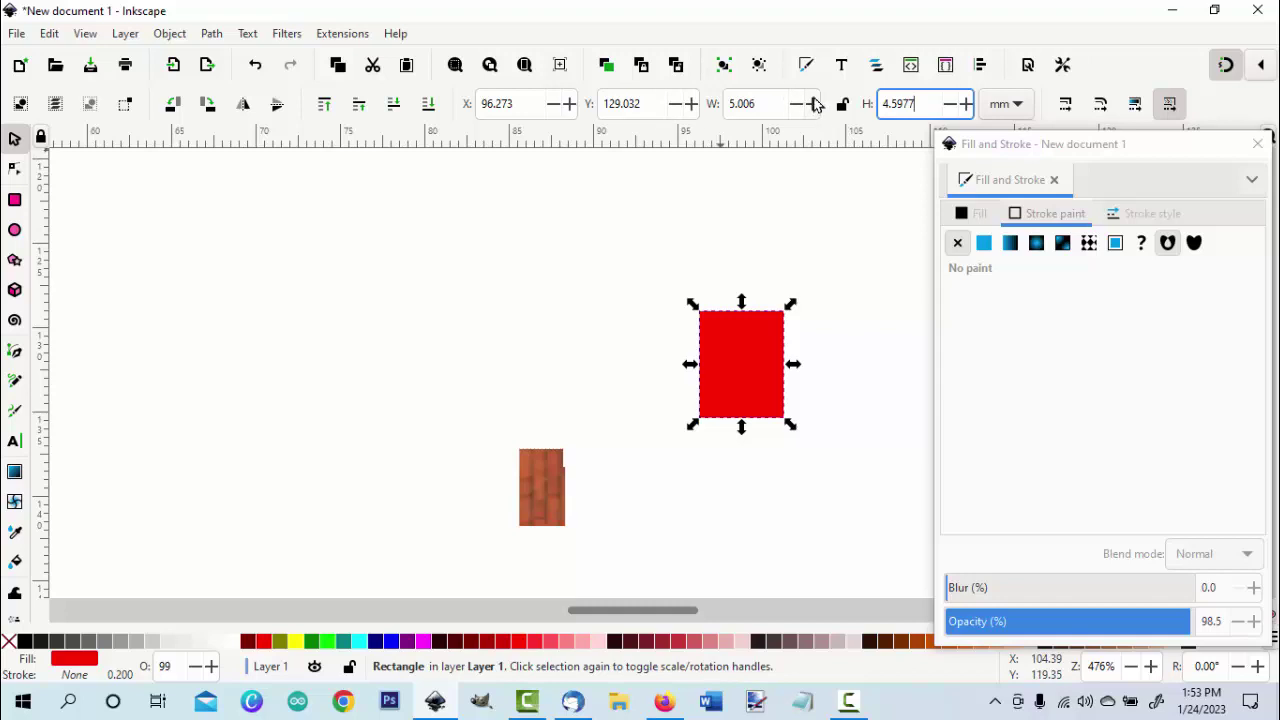
pyautogui.click(786, 97)
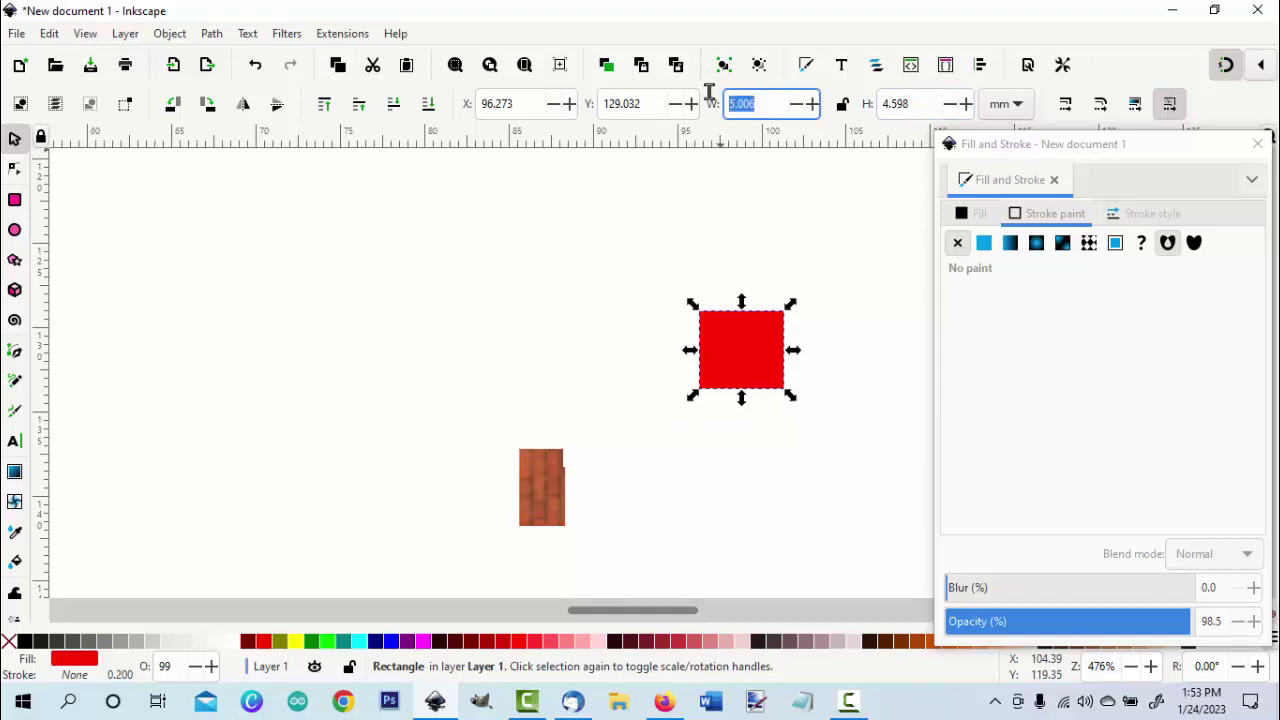
pyautogui.write('2.714')
pyautogui.press('Return')
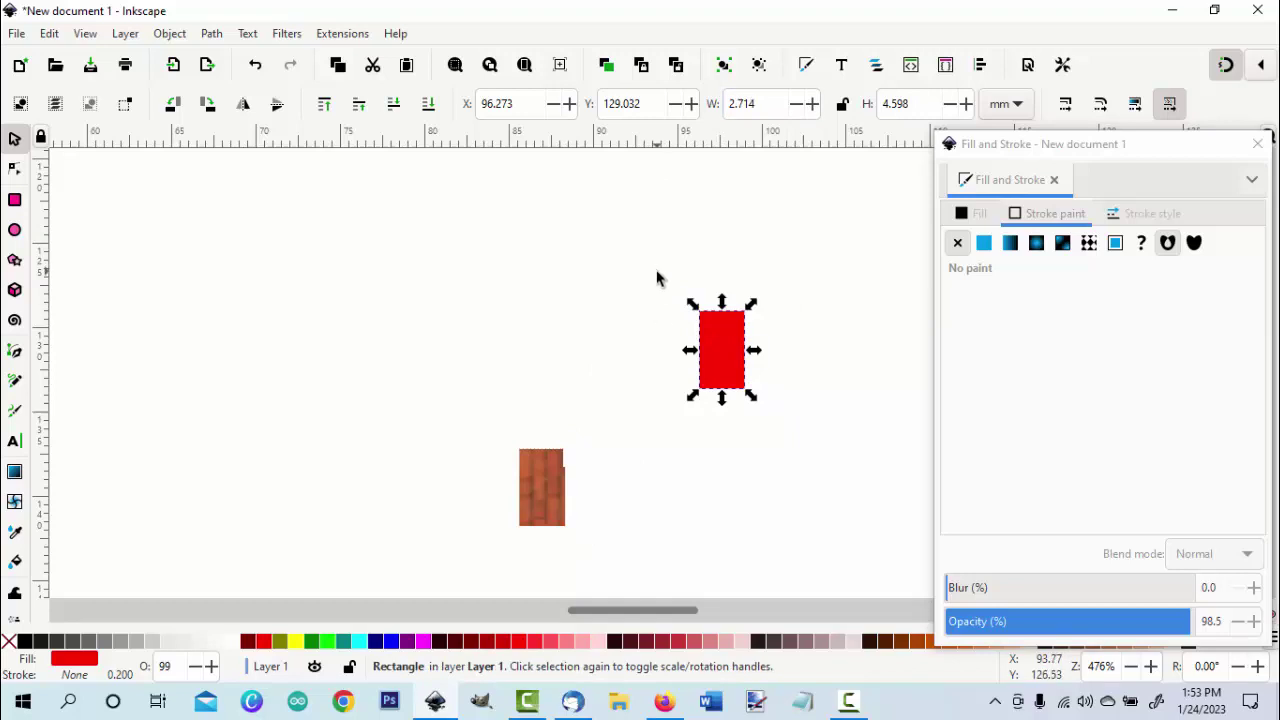
# - Convert the red rectangle to a path and move it over the brick image
pyautogui.click(211, 34)
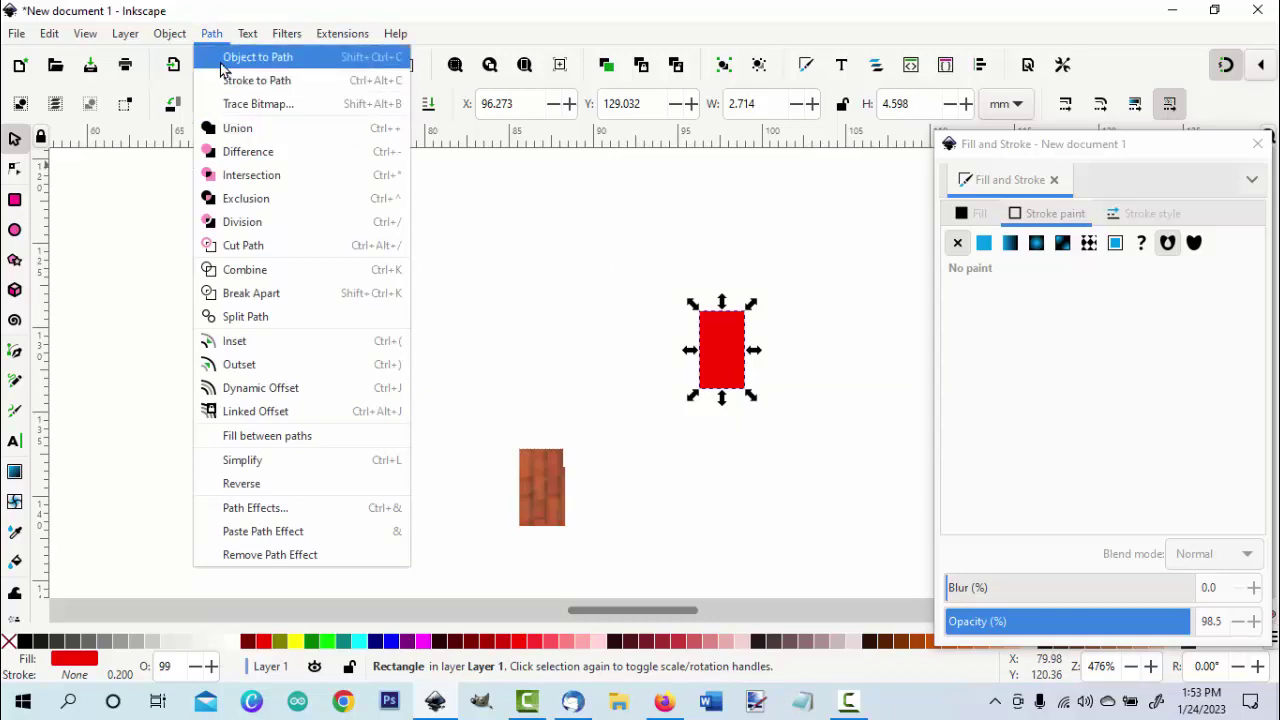
pyautogui.click(220, 62)
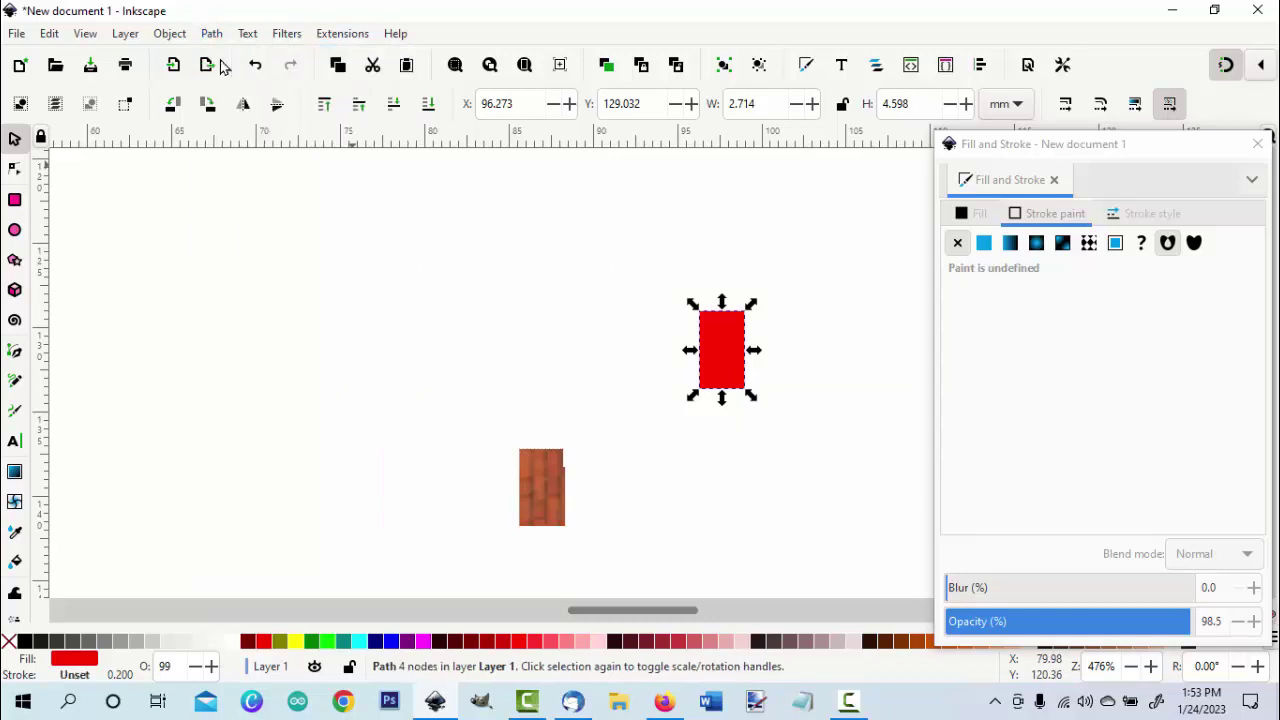
pyautogui.click(459, 297)
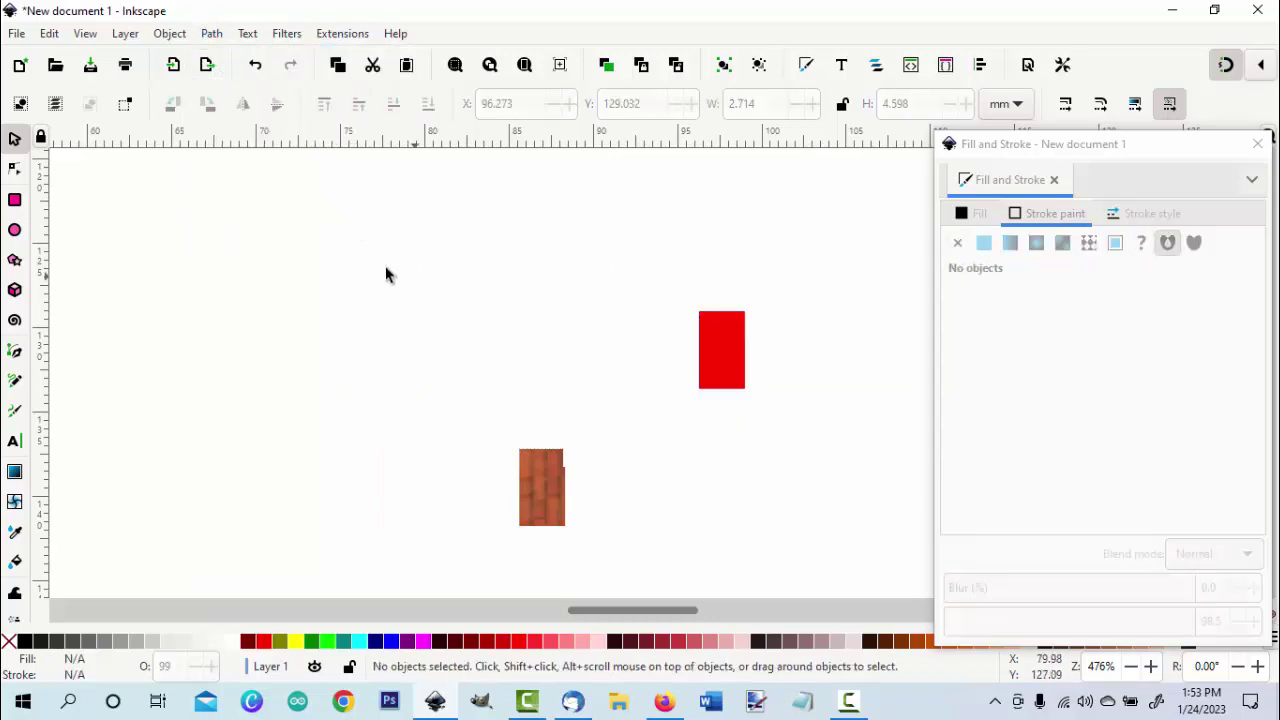
pyautogui.click(725, 355)
pyautogui.moveTo(733, 367); pyautogui.dragTo(535, 494)
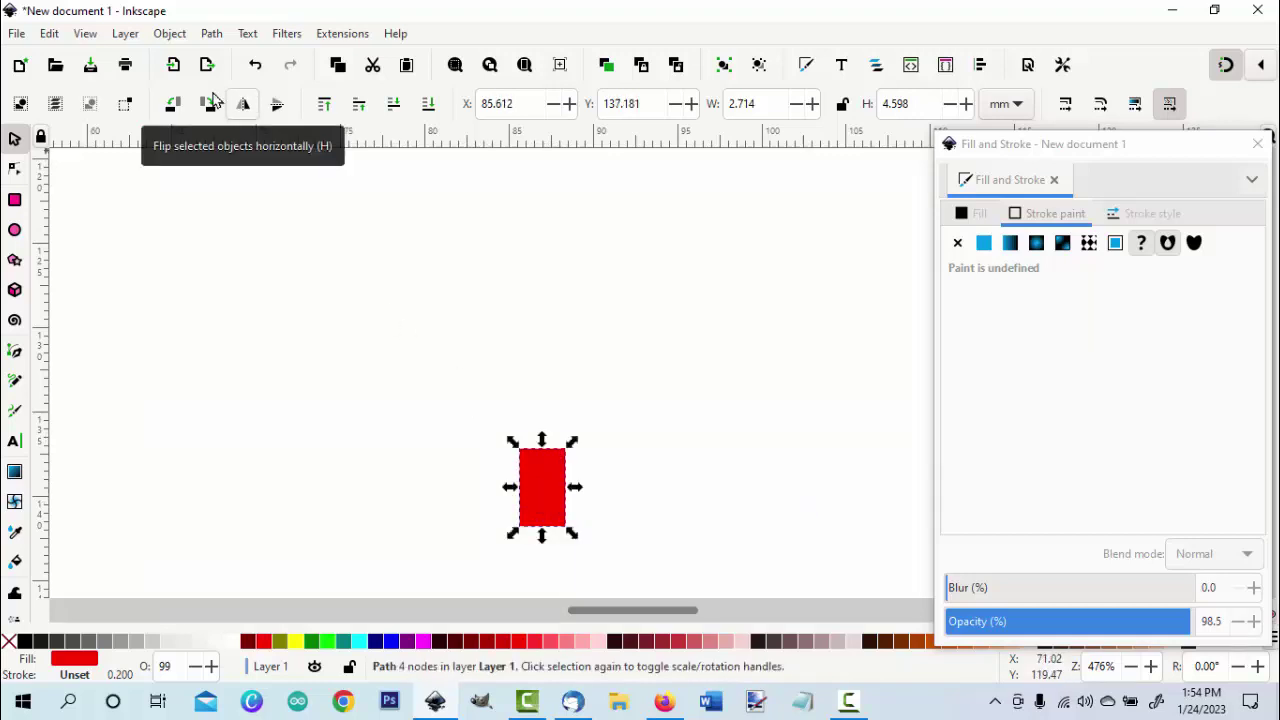
# - Attempt Set Clip with only the rectangle selected
pyautogui.click(168, 34)
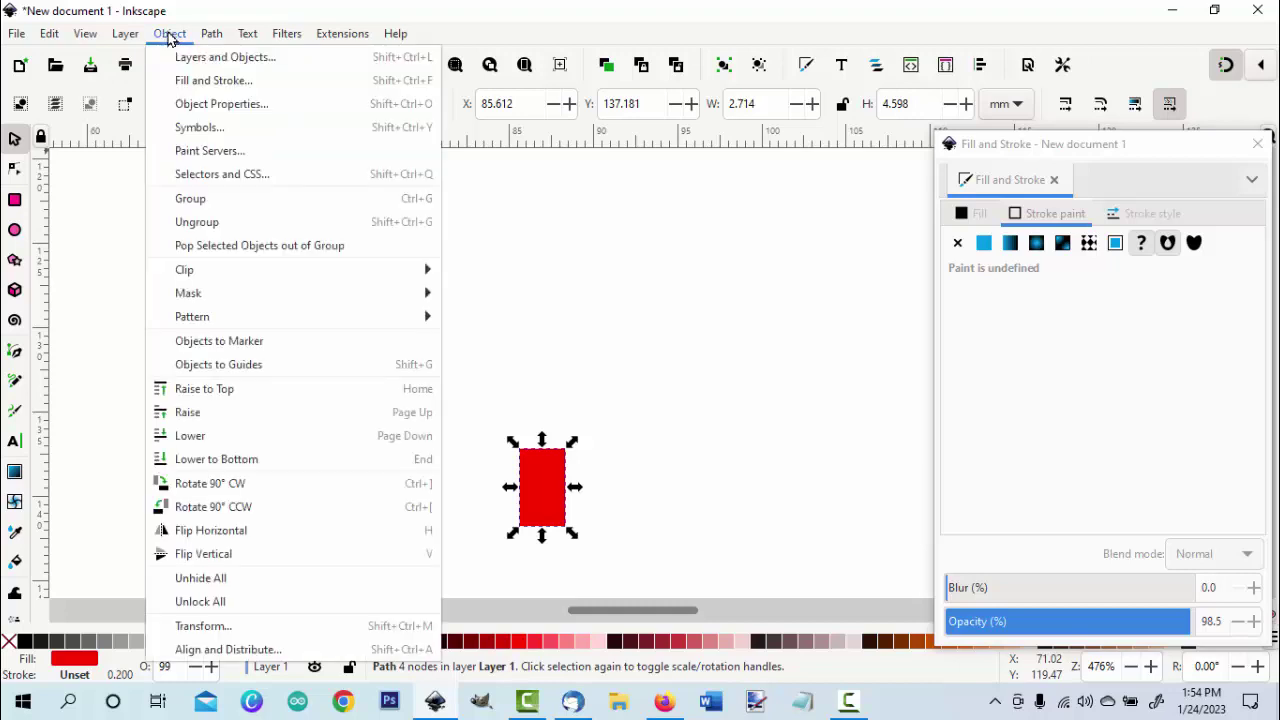
pyautogui.moveTo(212, 284)
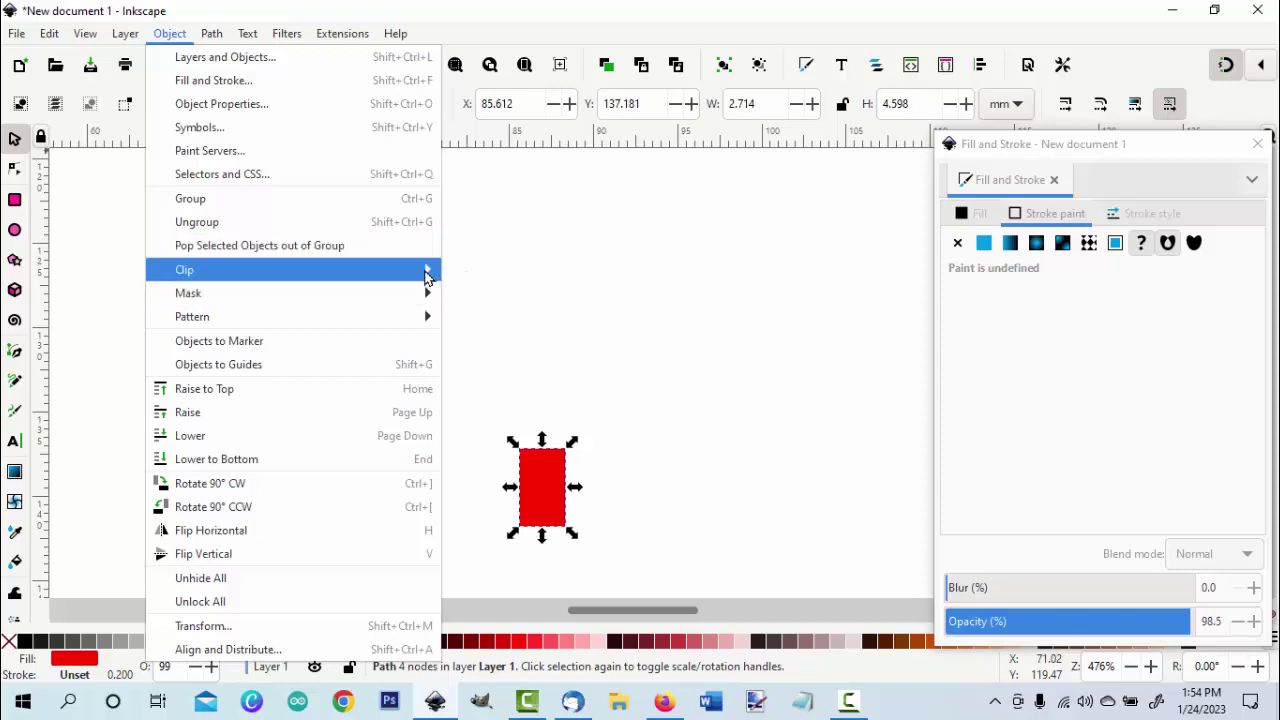
pyautogui.click(464, 271)
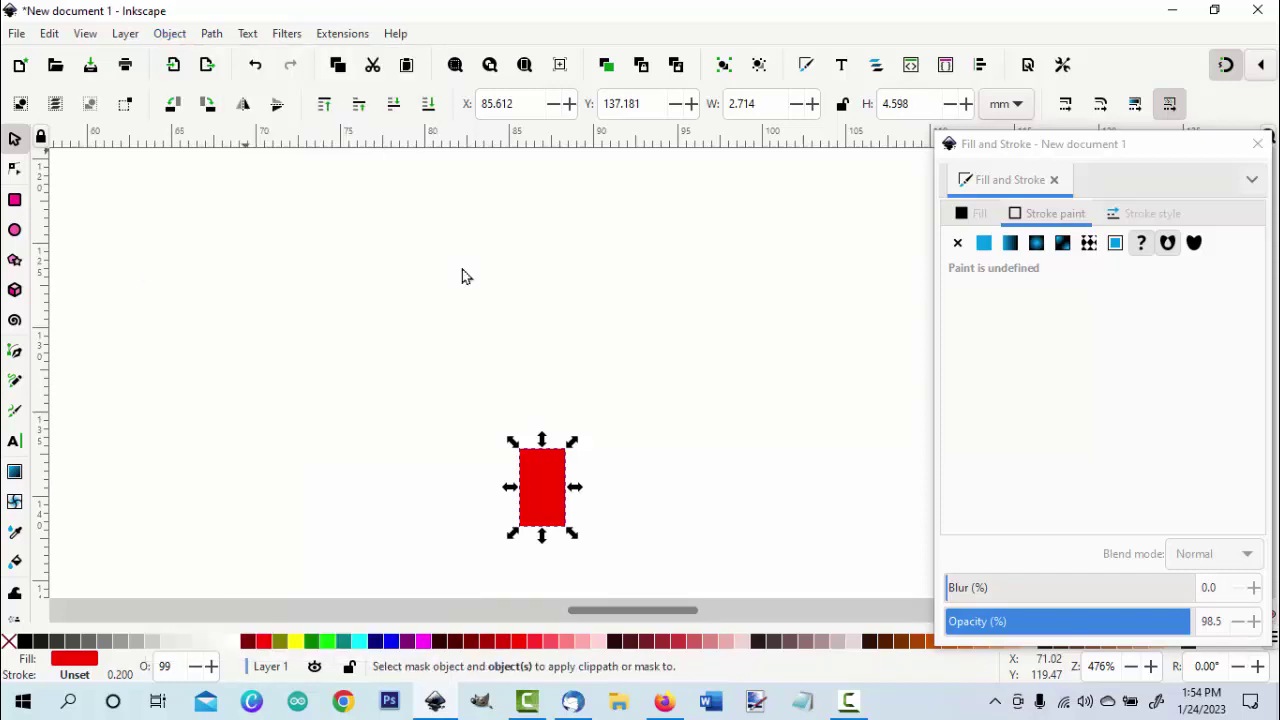
# - Select both the red rectangle and brick image, then clip the image with Set Clip
pyautogui.click(454, 278)
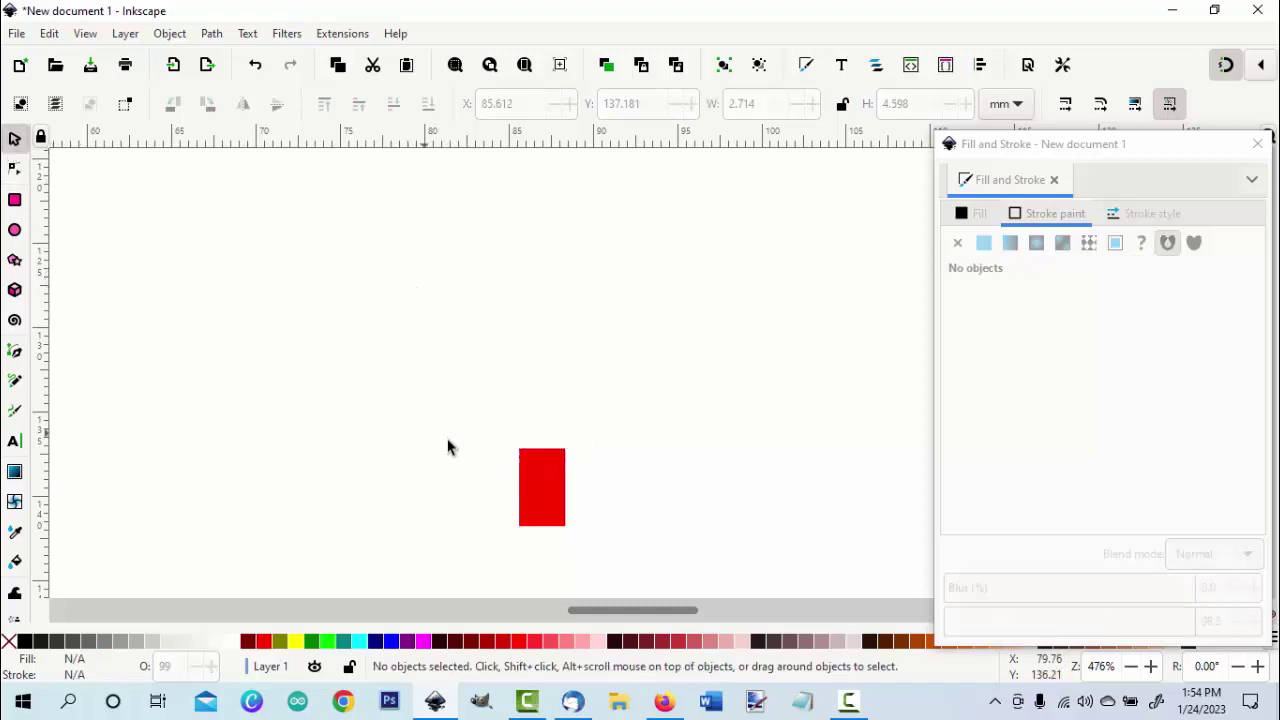
pyautogui.moveTo(467, 407); pyautogui.dragTo(626, 558)
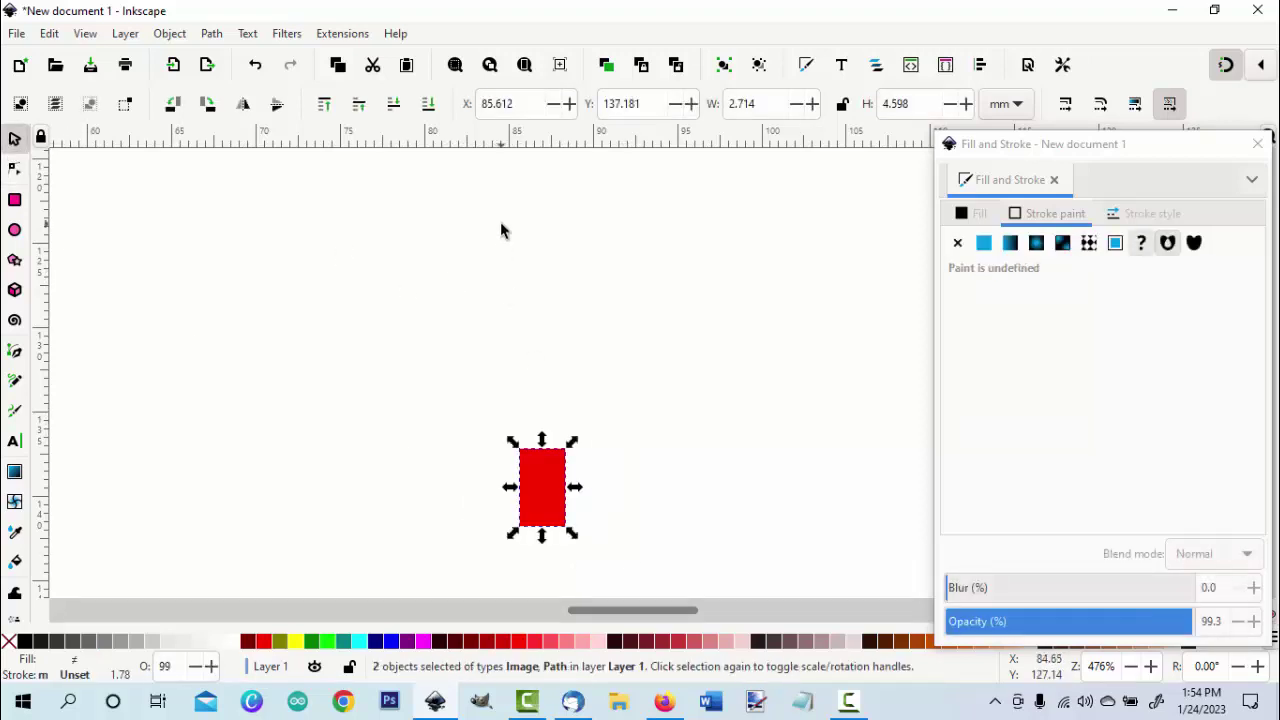
pyautogui.click(172, 34)
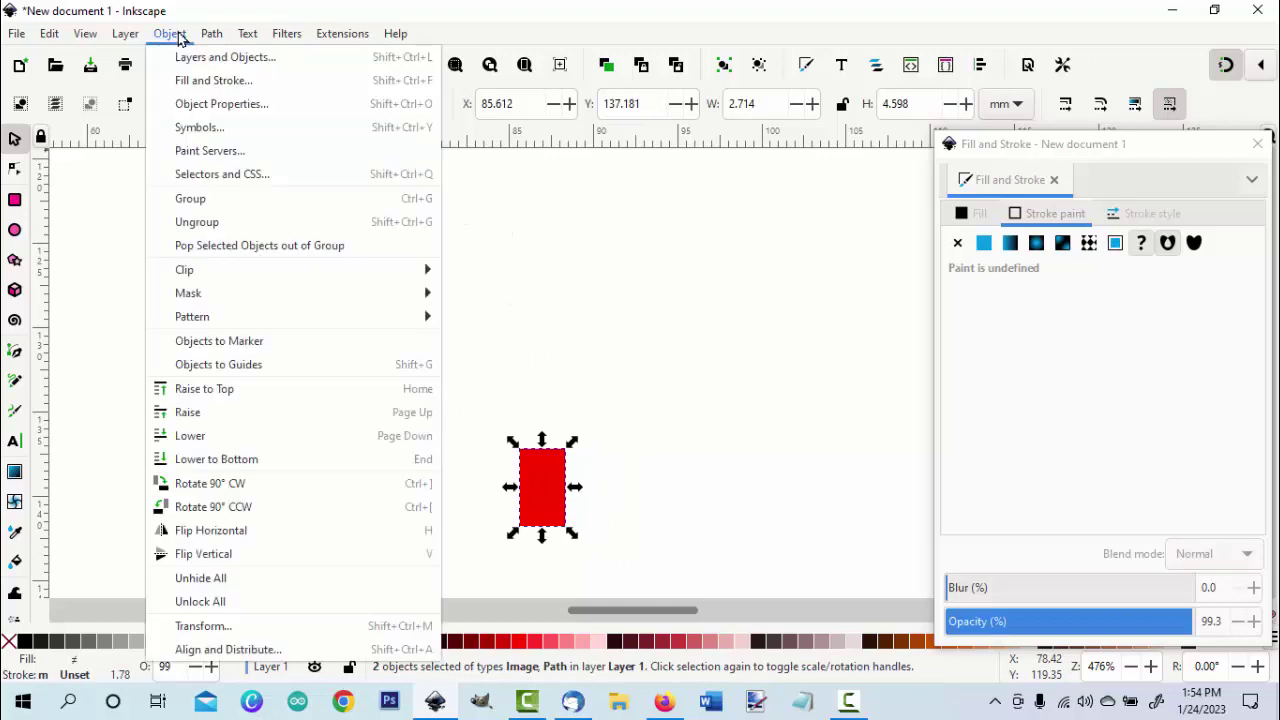
pyautogui.moveTo(211, 274)
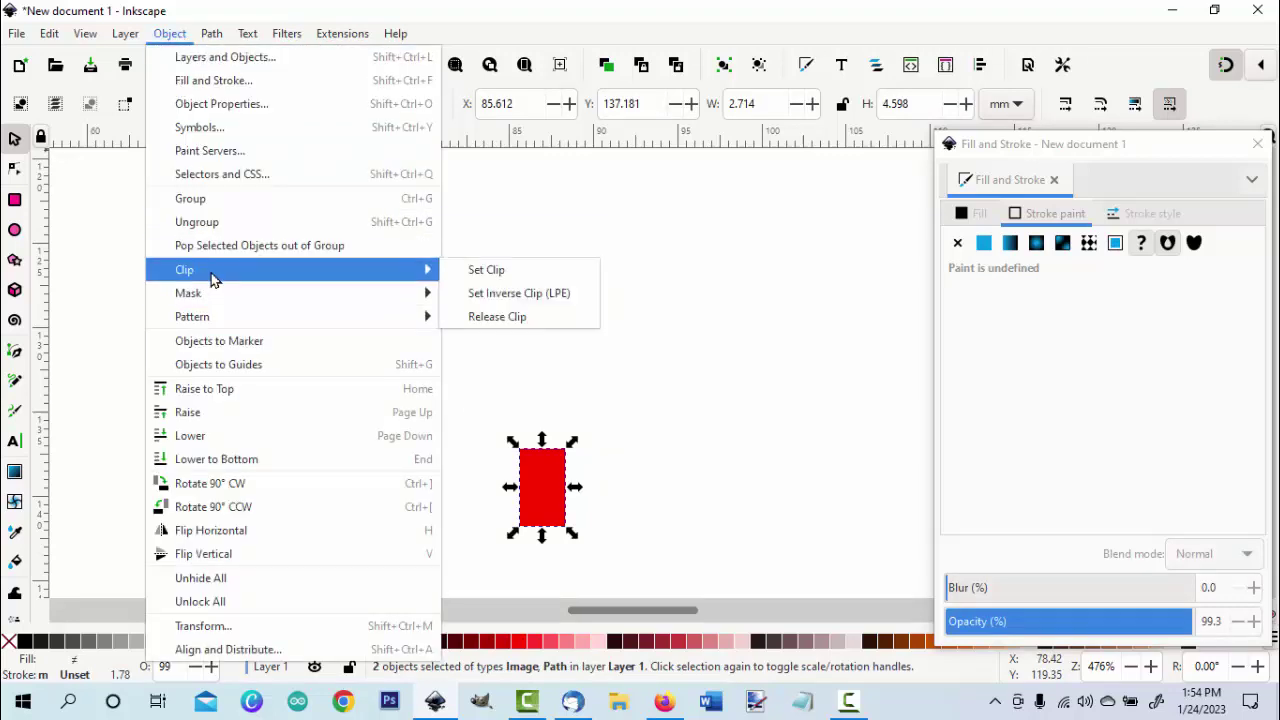
pyautogui.click(484, 270)
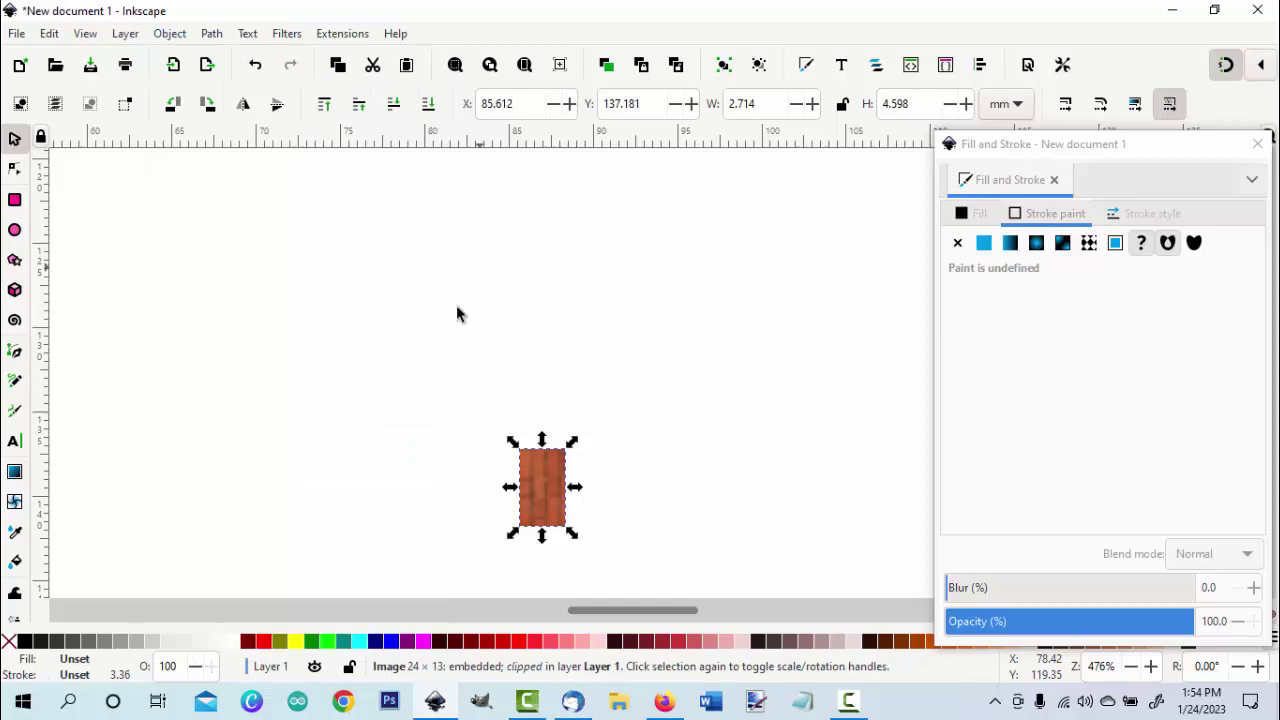
pyautogui.press('Escape')
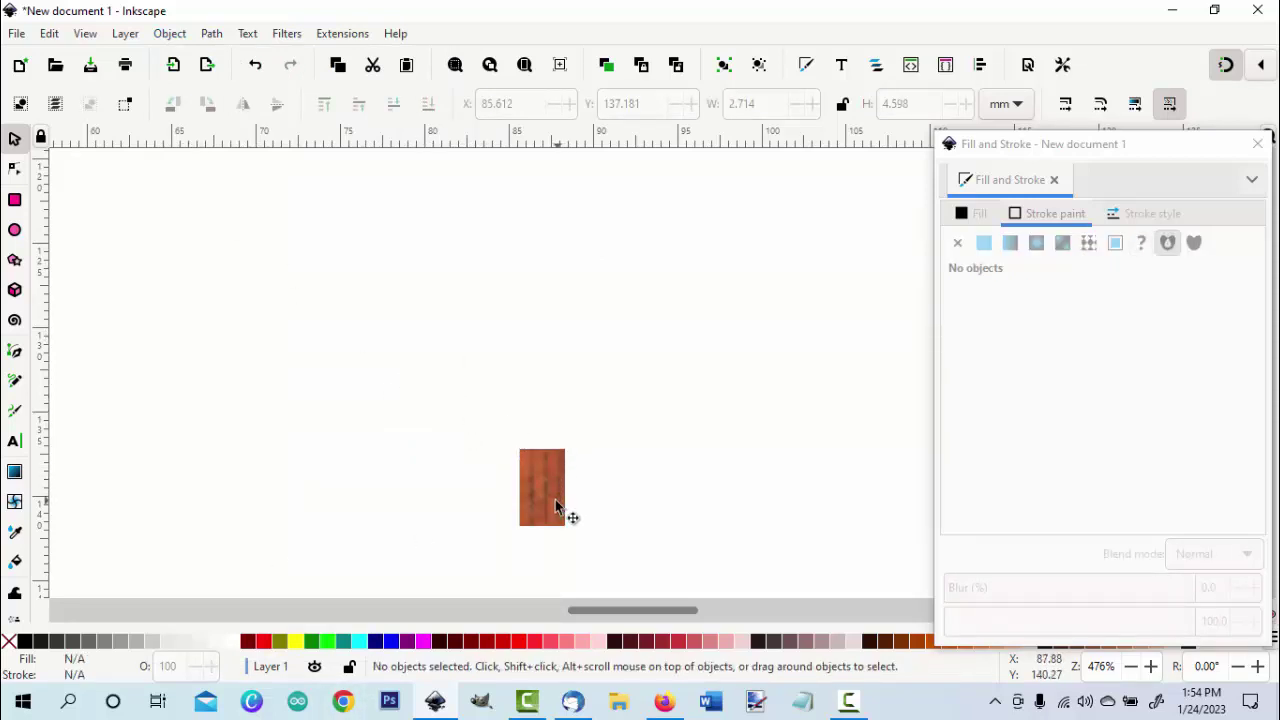
# - Move the clipped brick higher, try tapering its right corners, then undo both node moves
pyautogui.moveTo(559, 510)
pyautogui.mouseDown()
pyautogui.moveTo(538, 312)
pyautogui.moveTo(515, 270)
pyautogui.moveTo(517, 312)
pyautogui.mouseUp()
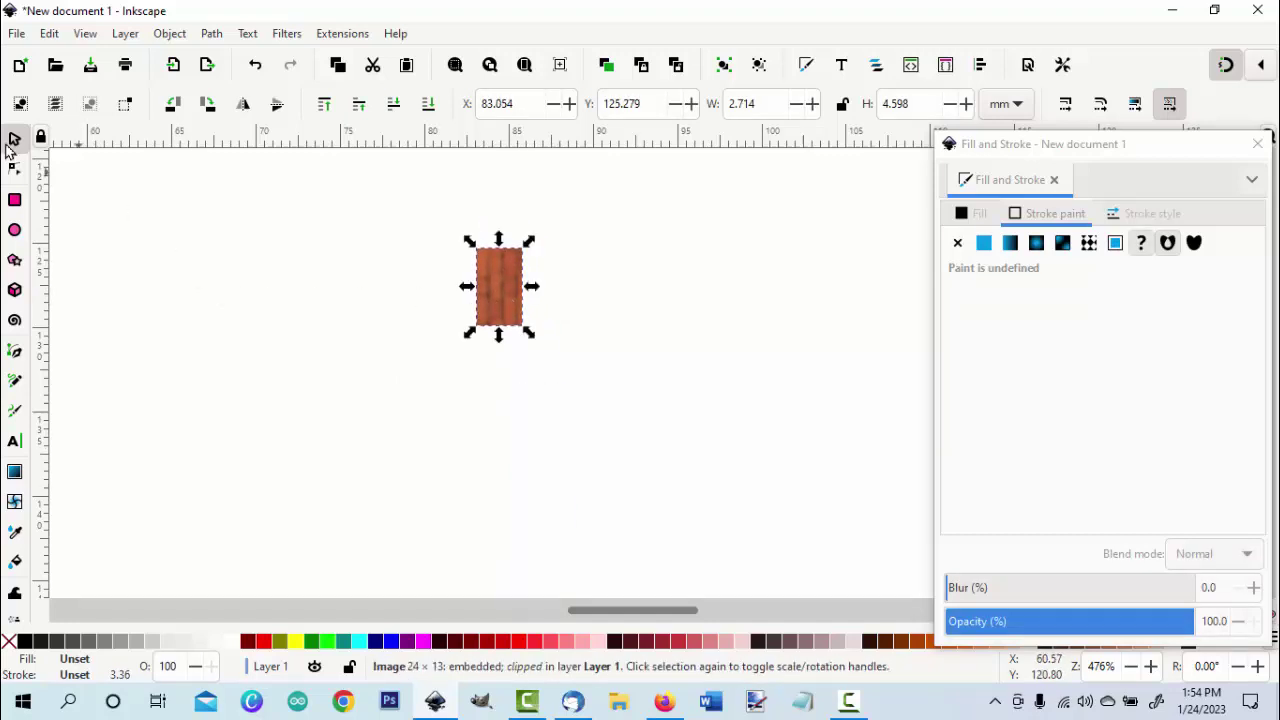
pyautogui.click(20, 170)
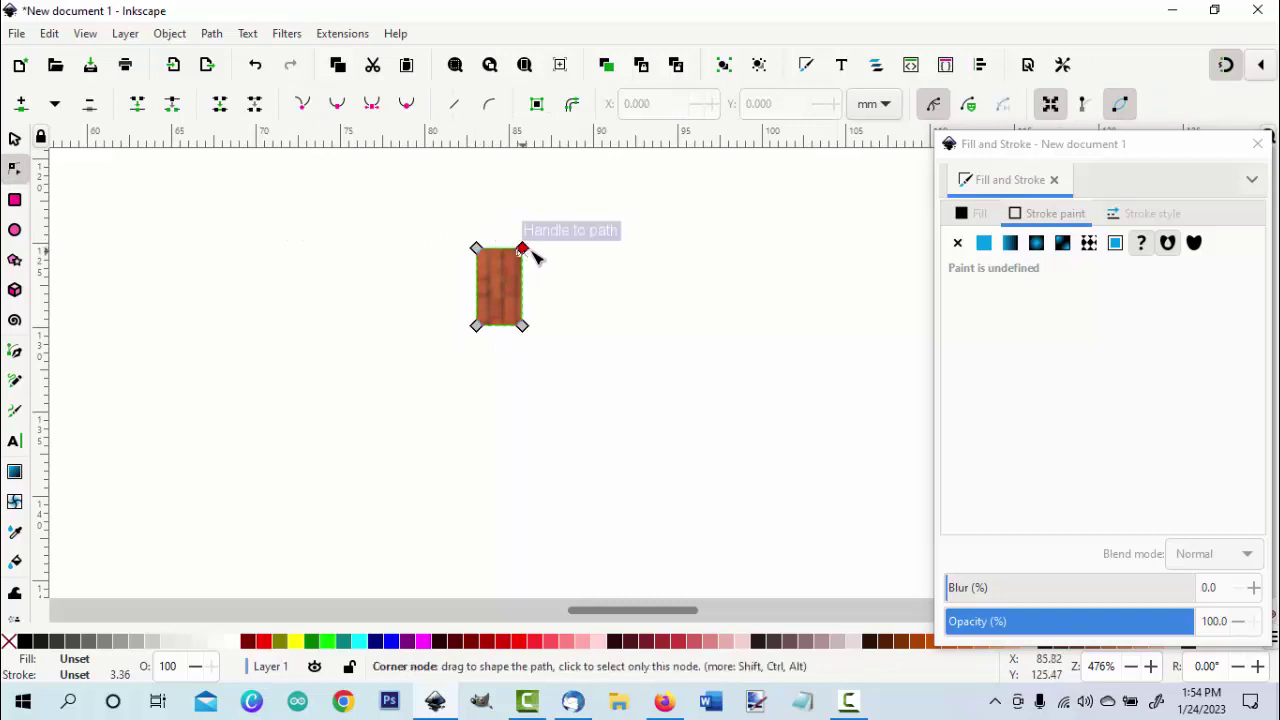
pyautogui.moveTo(523, 250)
pyautogui.mouseDown()
pyautogui.moveTo(554, 243)
pyautogui.moveTo(510, 254)
pyautogui.mouseUp()
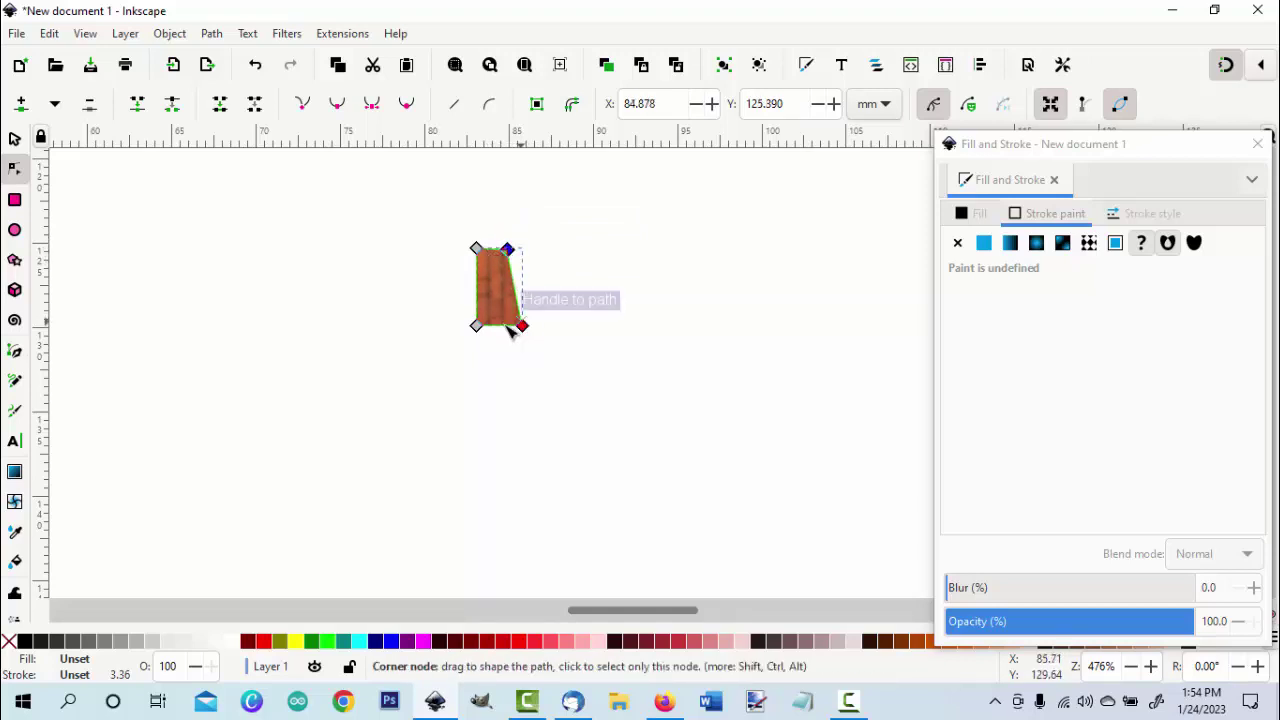
pyautogui.moveTo(519, 325)
pyautogui.mouseDown()
pyautogui.moveTo(501, 328)
pyautogui.moveTo(518, 331)
pyautogui.mouseUp()
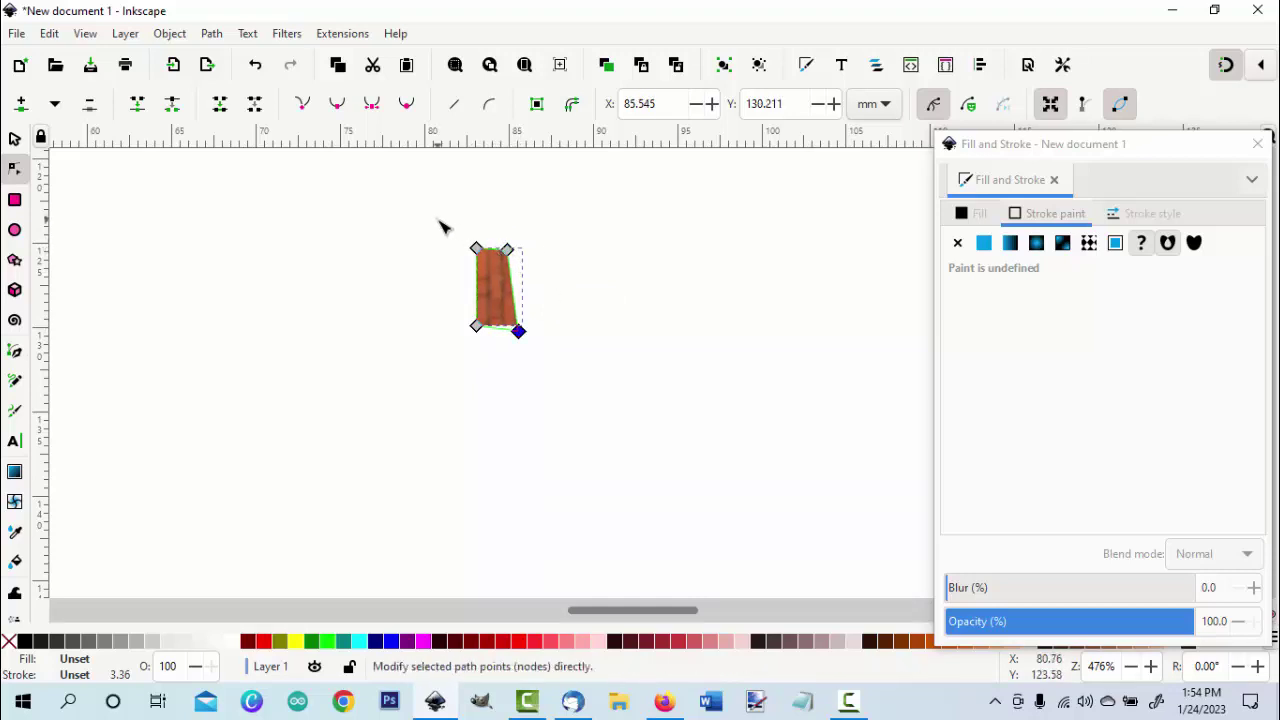
pyautogui.hotkey('ctrl', 'z')
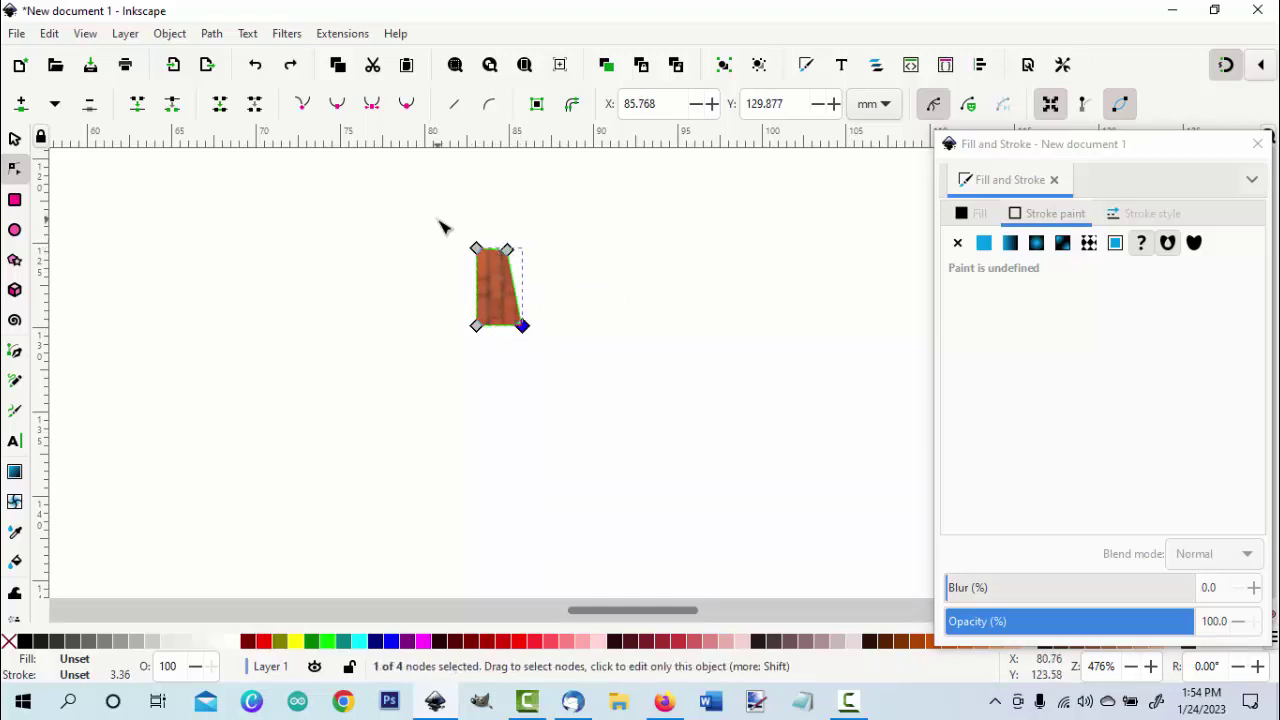
pyautogui.hotkey('ctrl', 'z')
pyautogui.hotkey('ctrl', 'z')
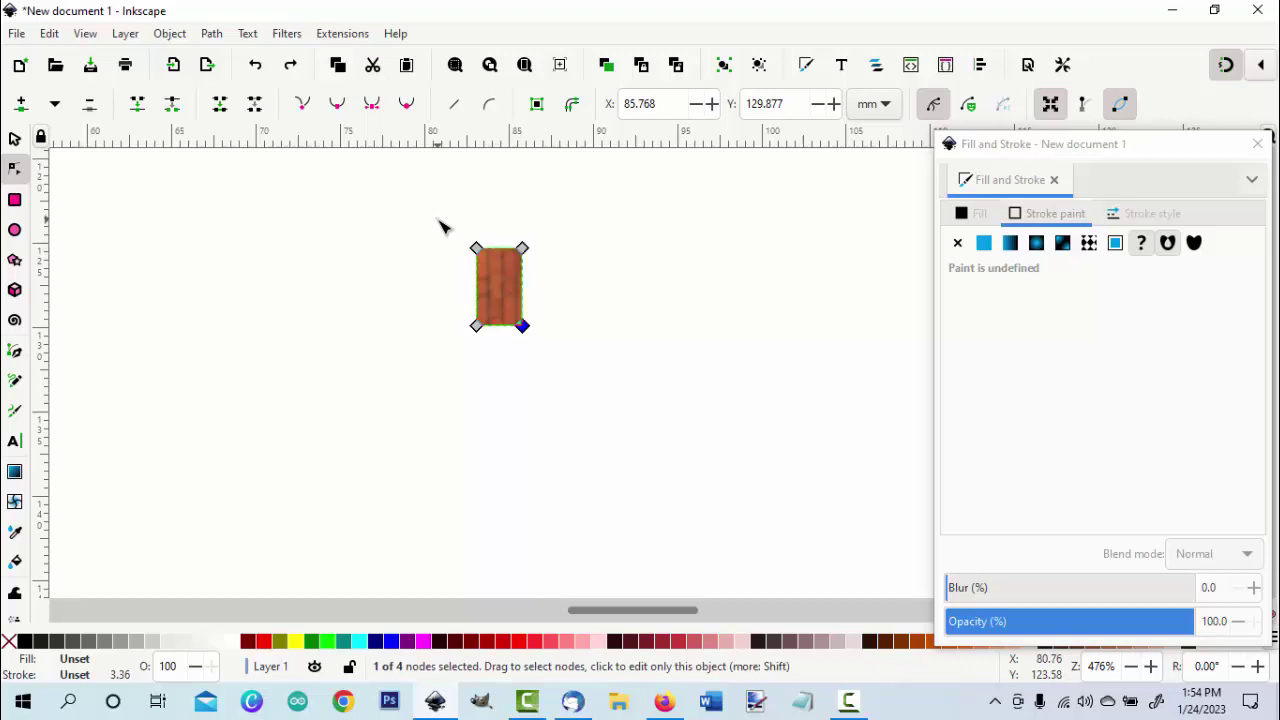
# - Stretch the clipped brick to 3.326 mm wide, keeping its 4.598 mm height
pyautogui.click(15, 138)
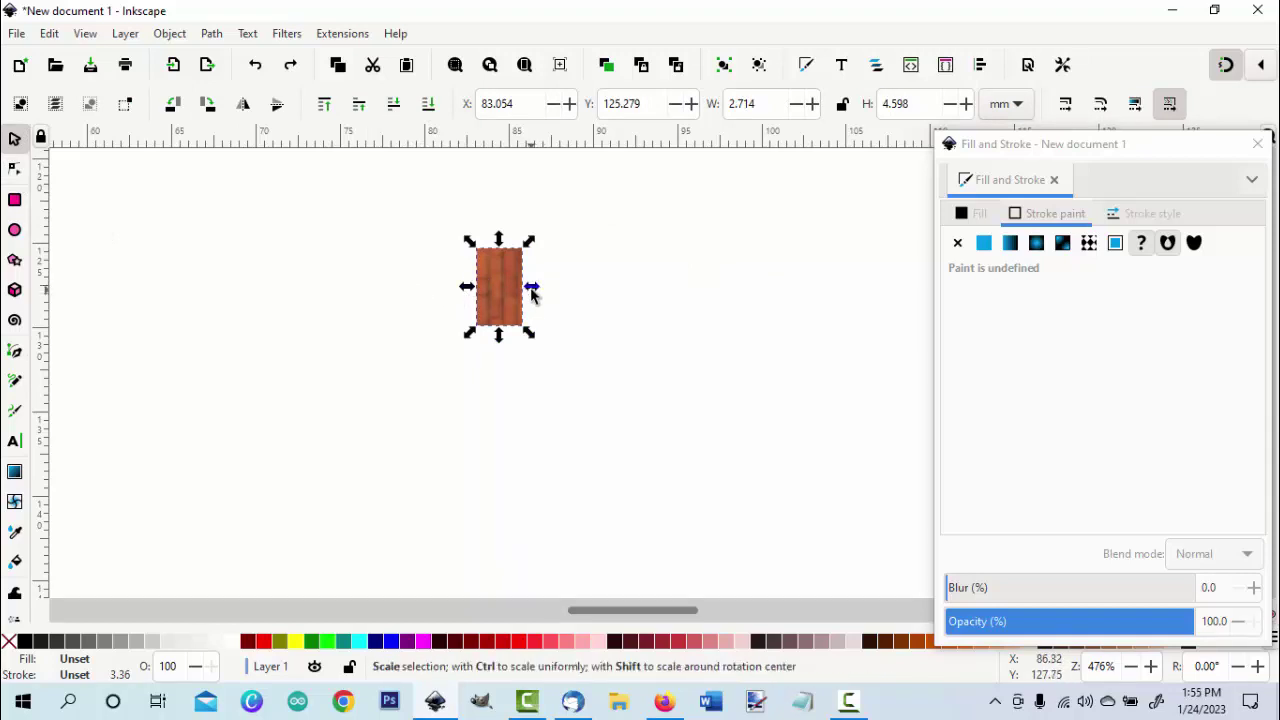
pyautogui.moveTo(531, 288)
pyautogui.mouseDown()
pyautogui.moveTo(577, 288)
pyautogui.moveTo(540, 313)
pyautogui.mouseUp()
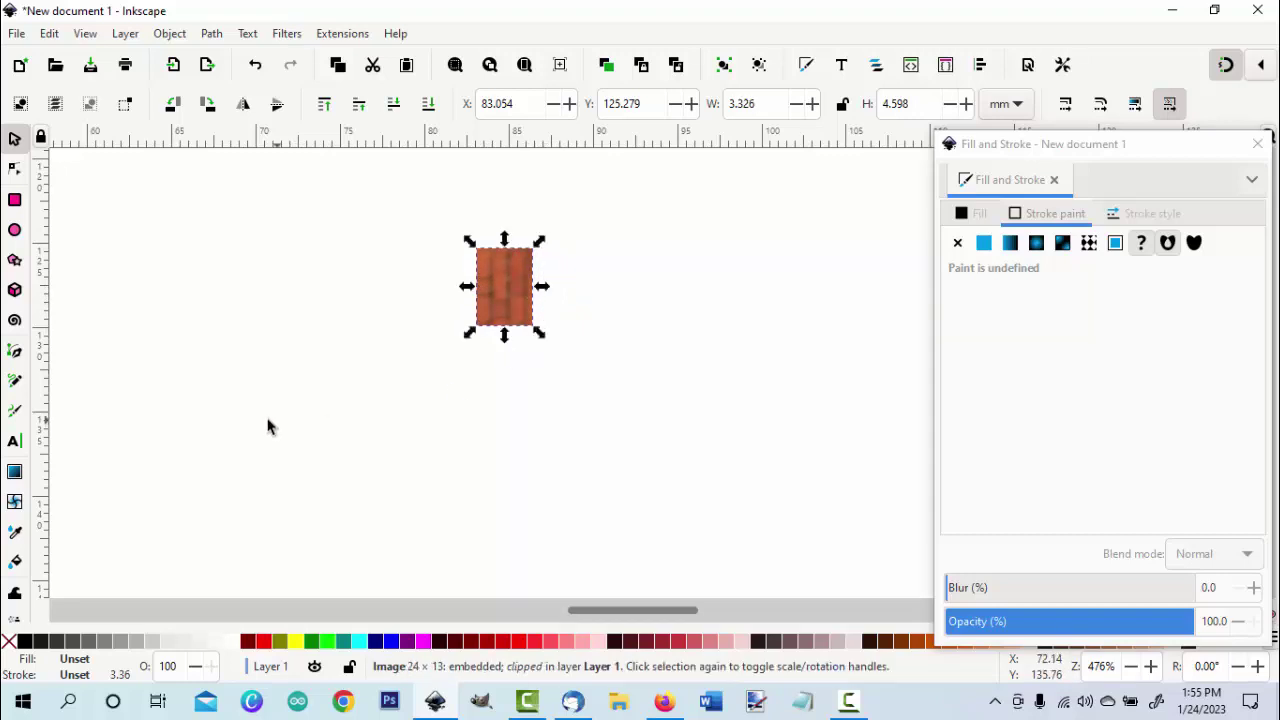
pyautogui.click(240, 443)
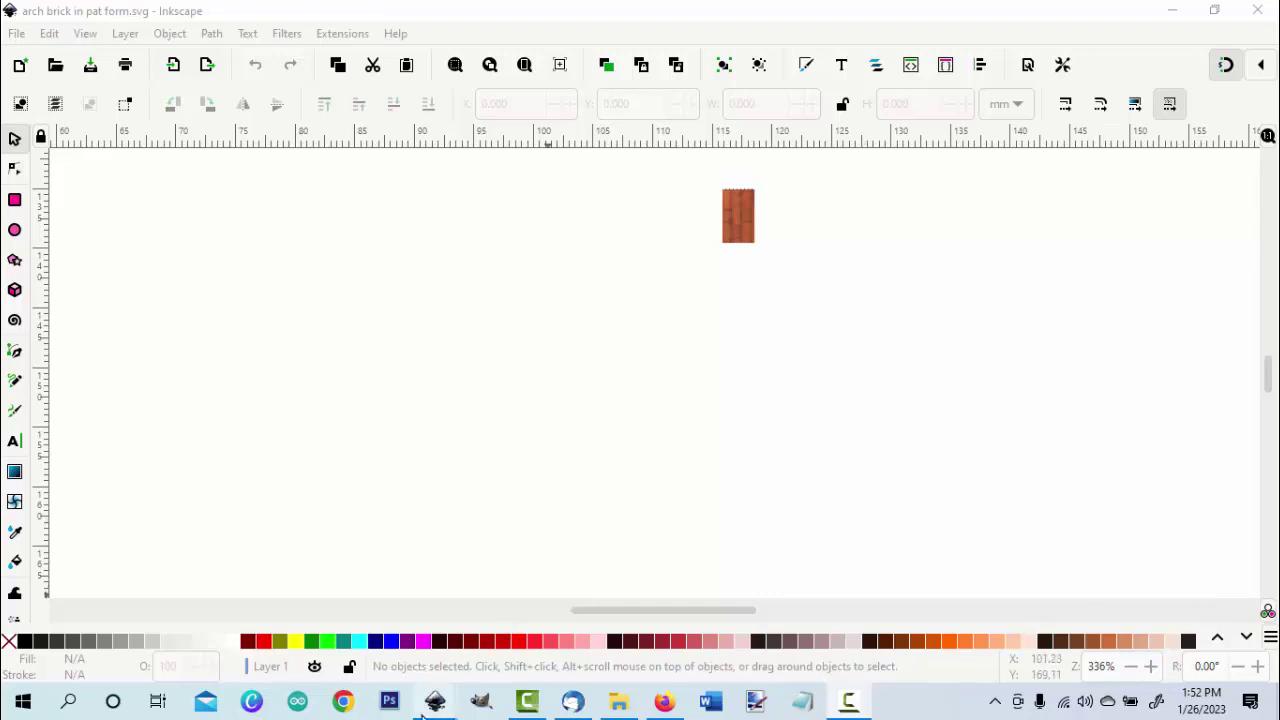
# - Switch to 'arch brick in pat form.svg' and copy its 2.714 × 4.598 mm brick
pyautogui.moveTo(437, 707)
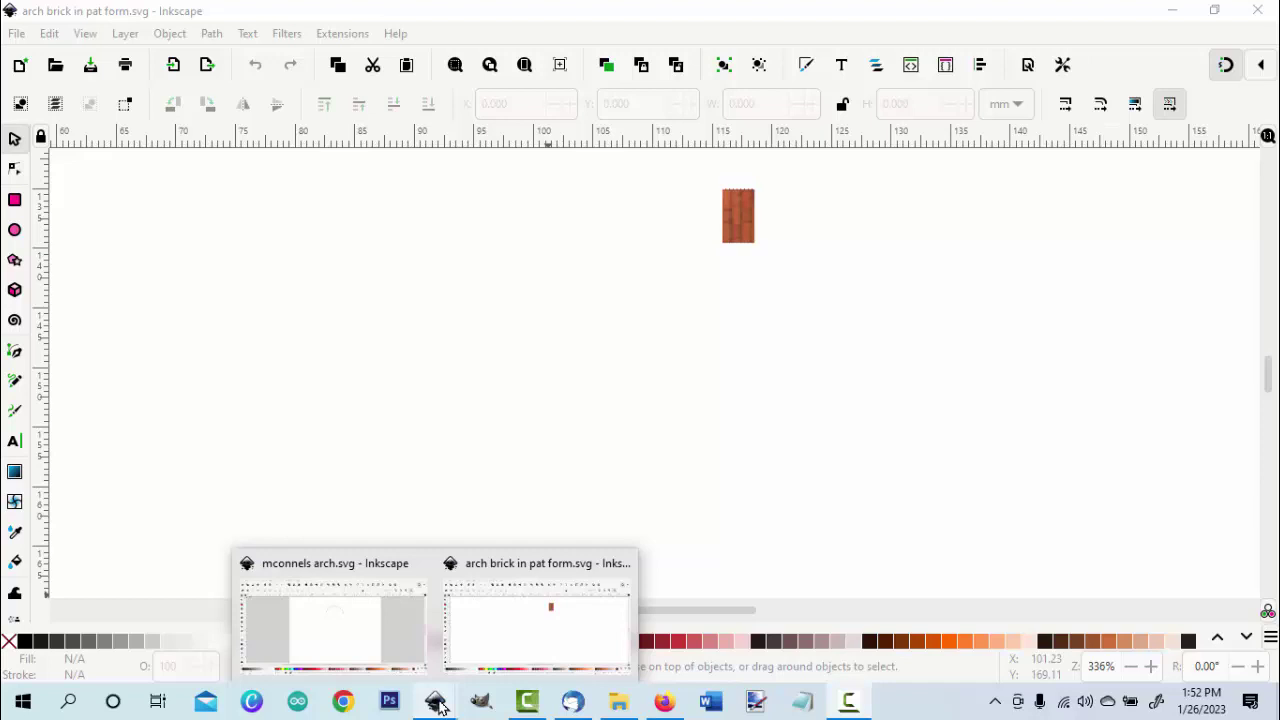
pyautogui.click(511, 620)
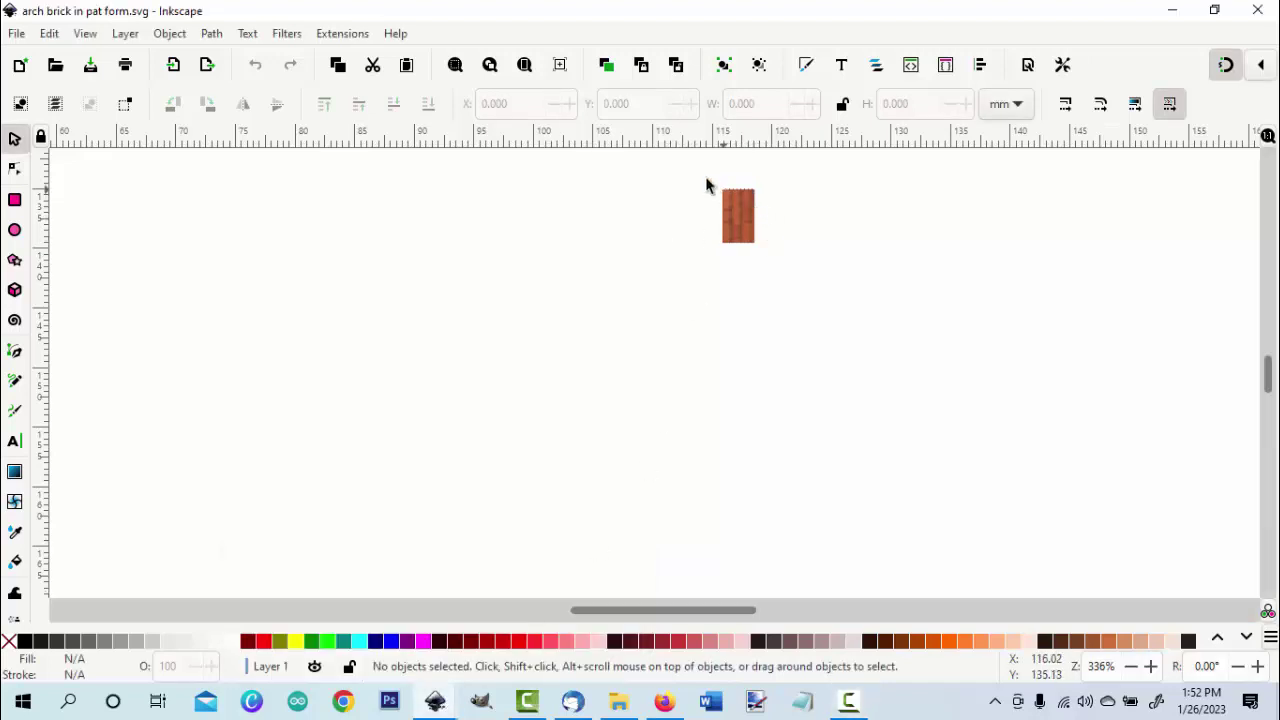
pyautogui.moveTo(676, 177); pyautogui.dragTo(784, 292)
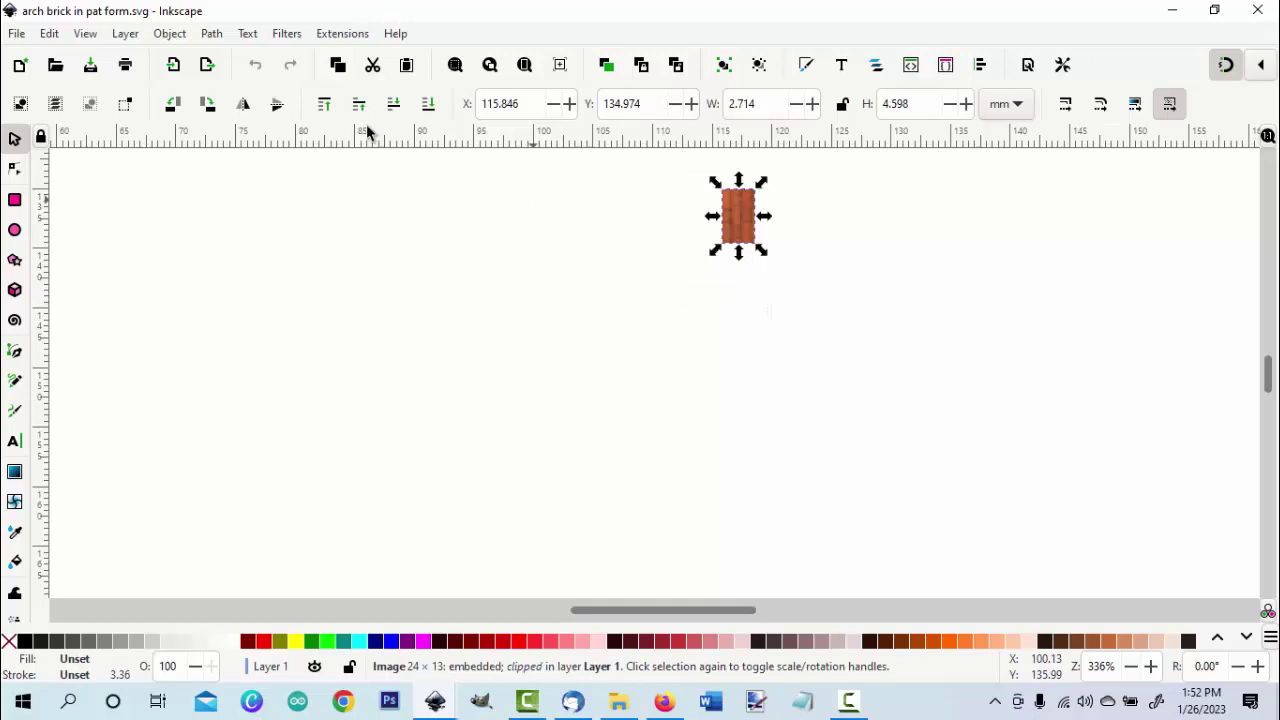
pyautogui.click(48, 34)
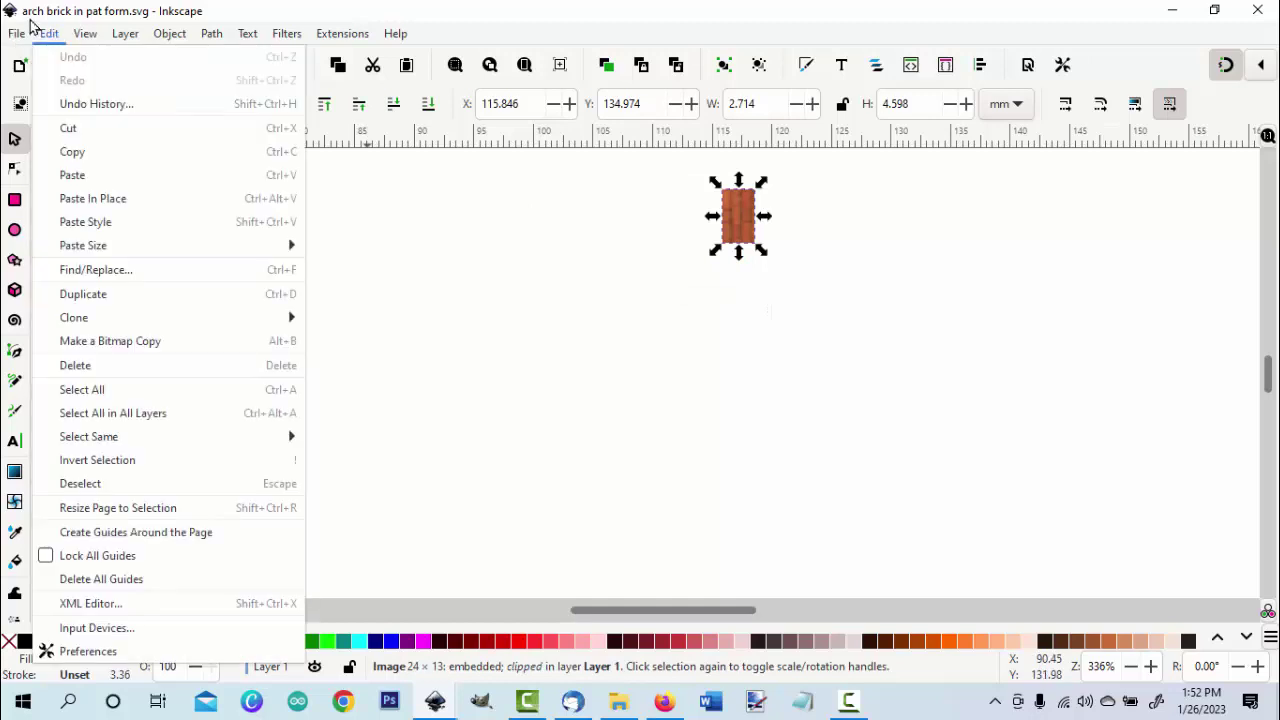
pyautogui.click(70, 158)
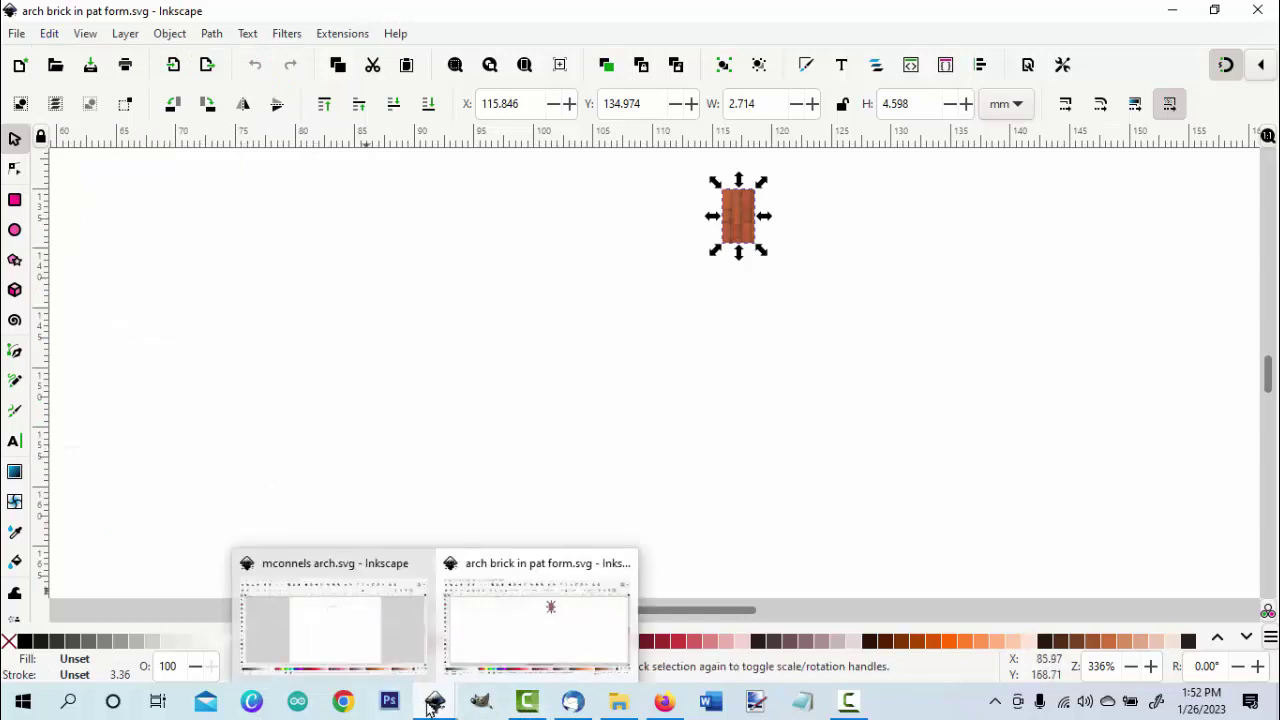
# - Switch to 'mconnels arch.svg' and paste the copied brick
pyautogui.click(362, 655)
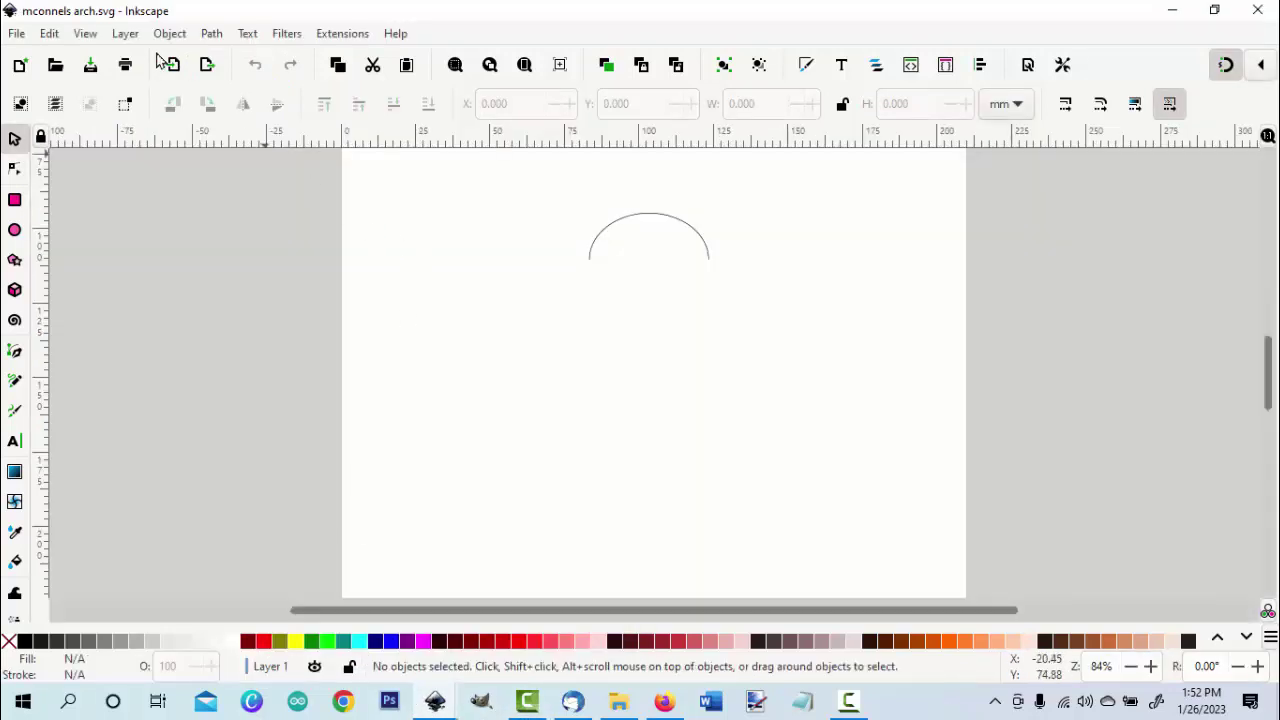
pyautogui.click(47, 36)
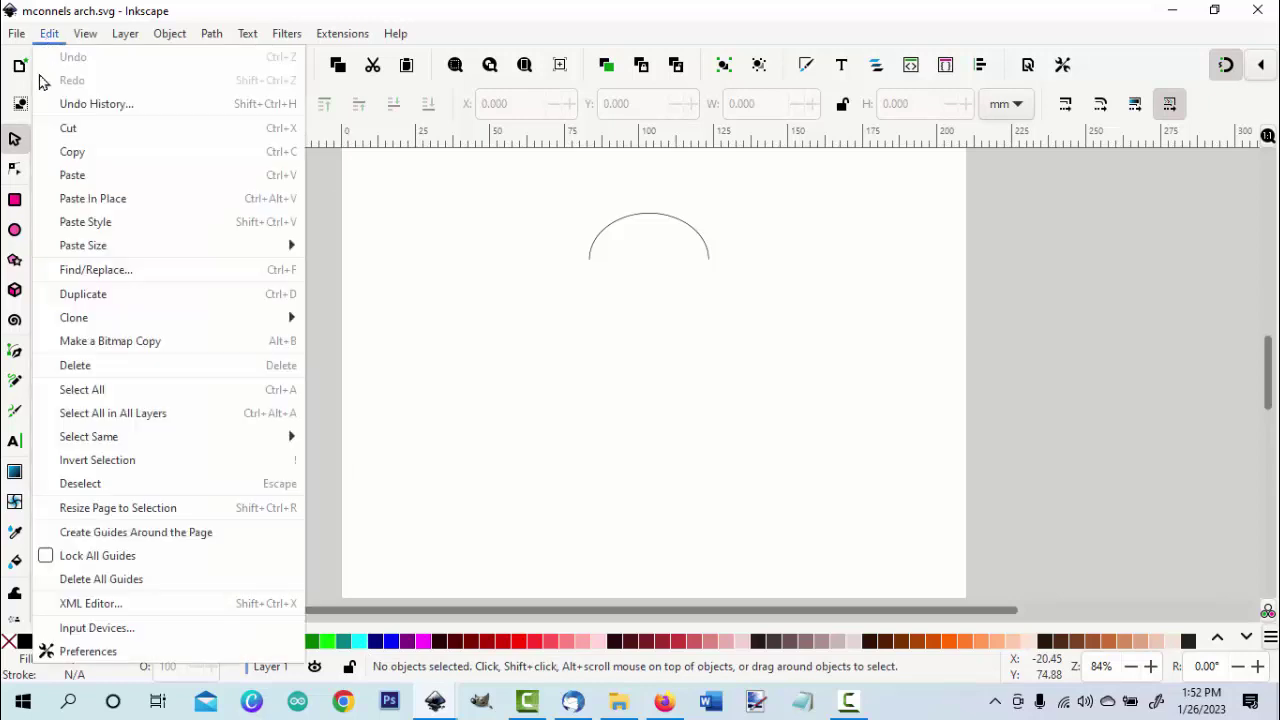
pyautogui.click(72, 176)
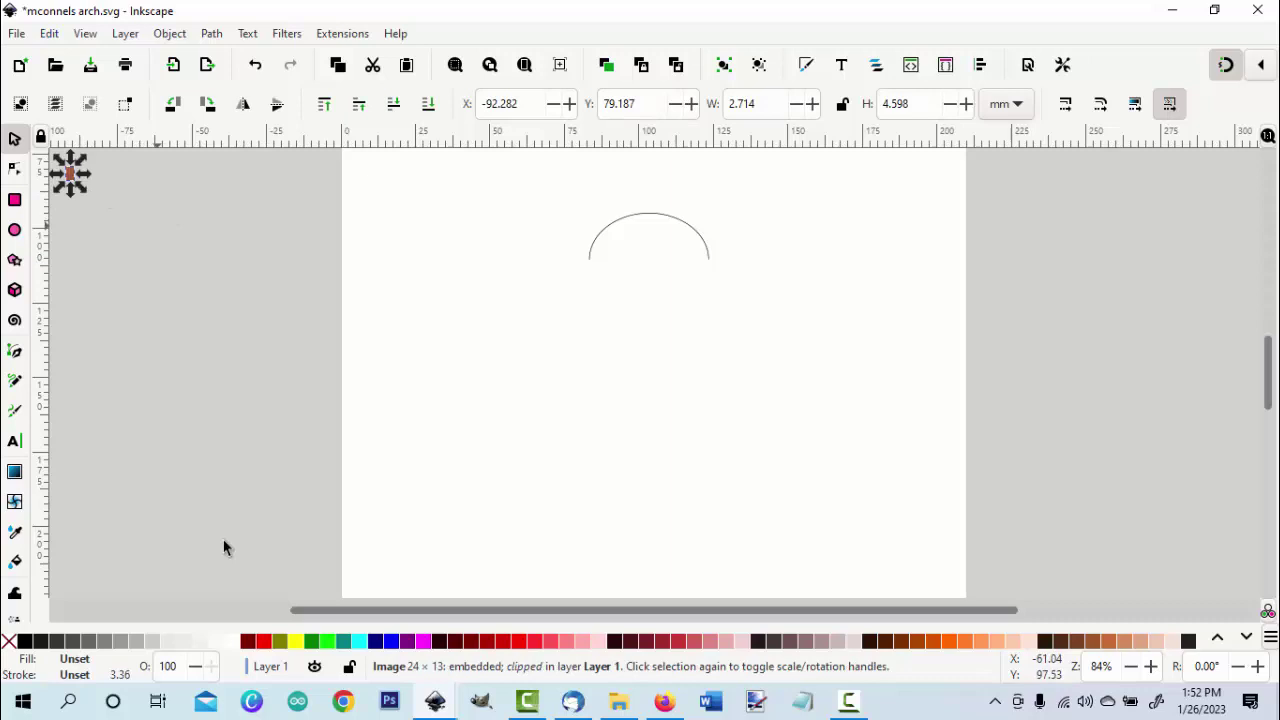
# - Move the pasted brick above the arc at X 100.675, Y 80.967 and zoom in
pyautogui.moveTo(437, 613); pyautogui.dragTo(397, 613)
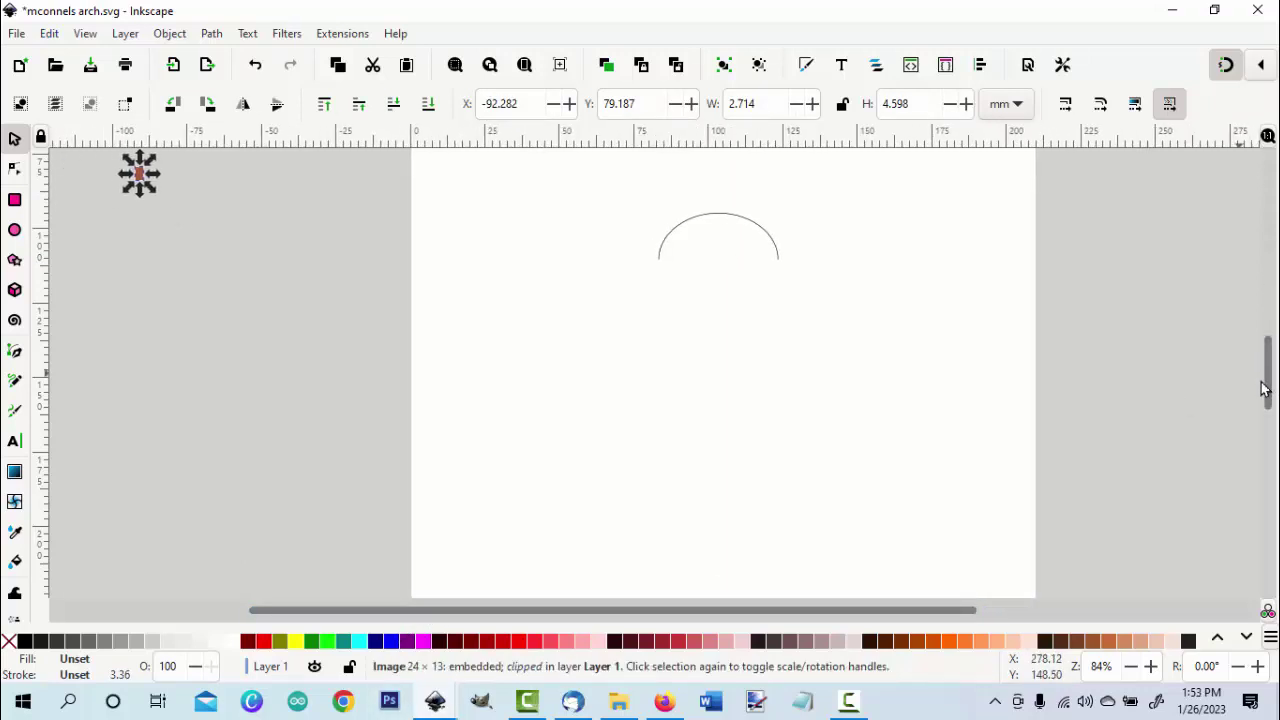
pyautogui.moveTo(1265, 373); pyautogui.dragTo(1268, 364)
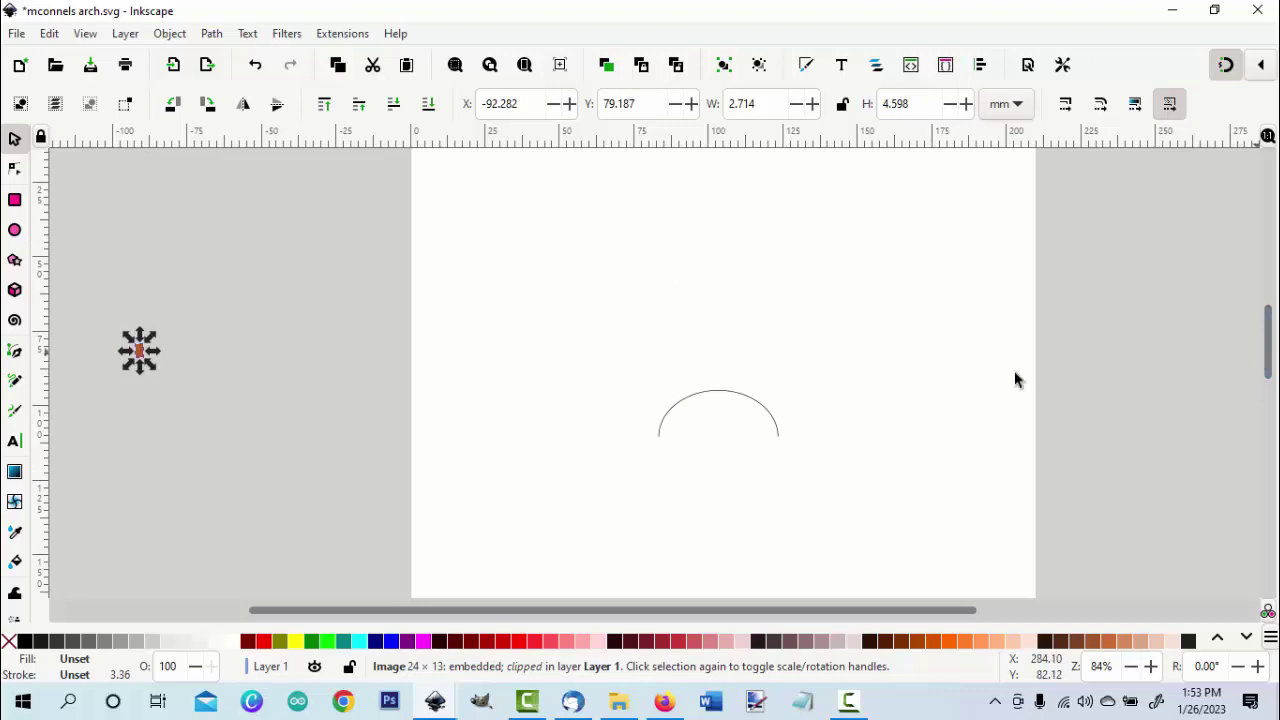
pyautogui.moveTo(380, 616); pyautogui.dragTo(337, 616)
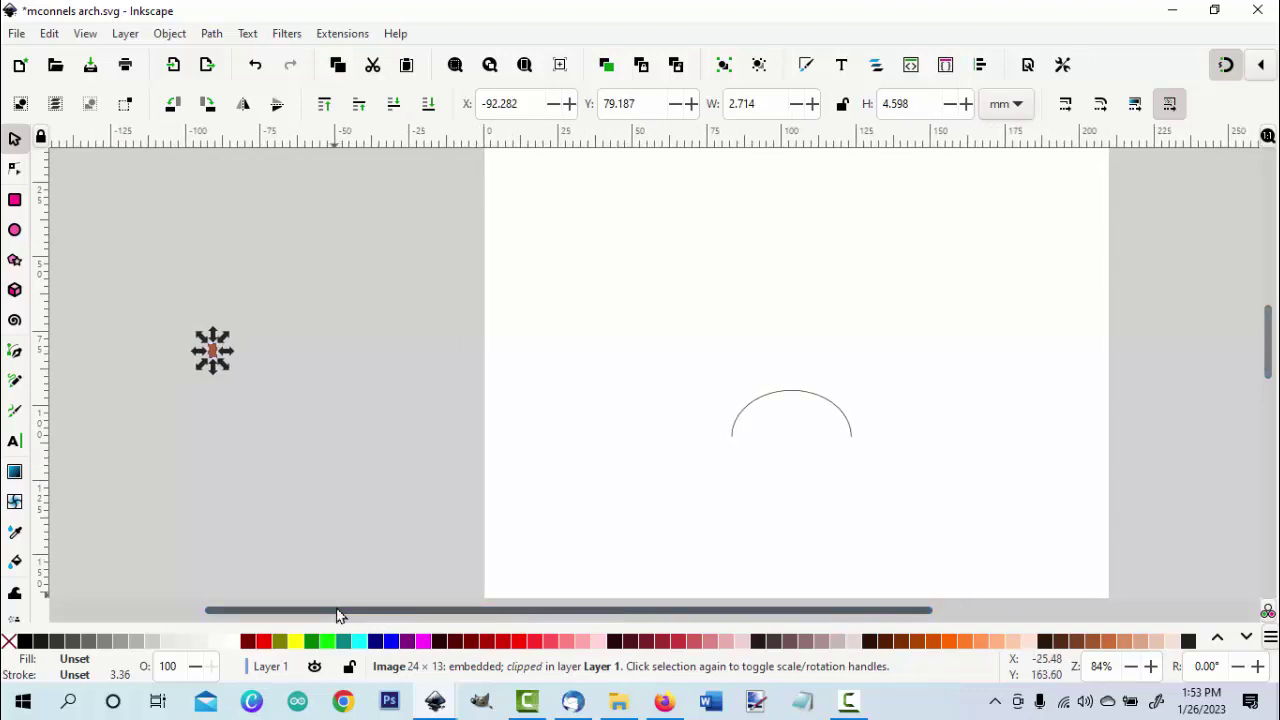
pyautogui.press('+')
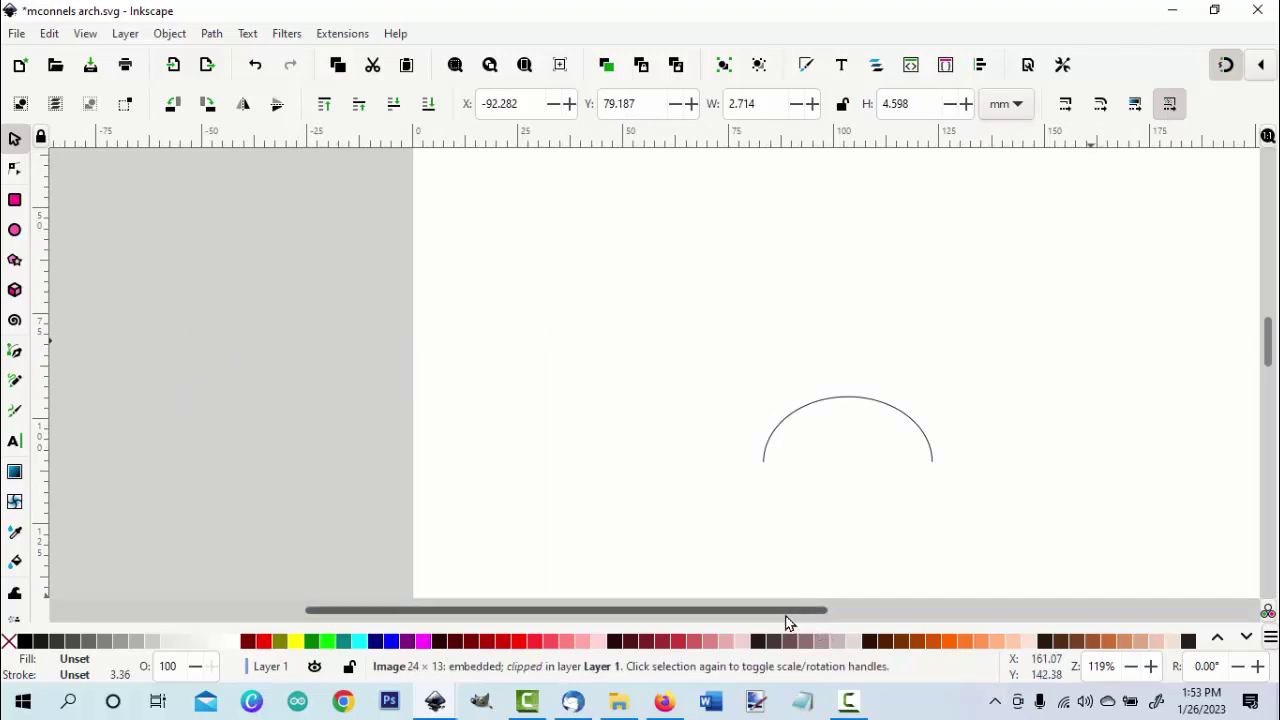
pyautogui.moveTo(786, 618); pyautogui.dragTo(728, 649)
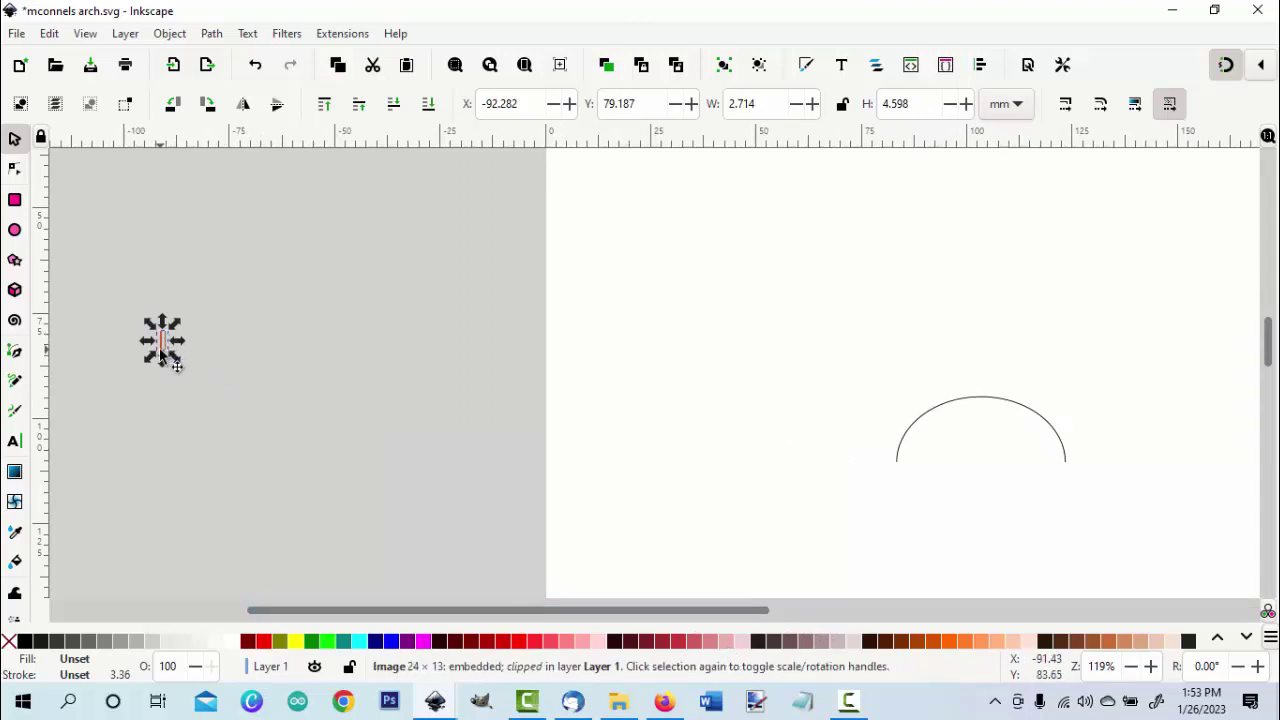
pyautogui.moveTo(160, 350); pyautogui.dragTo(1003, 344)
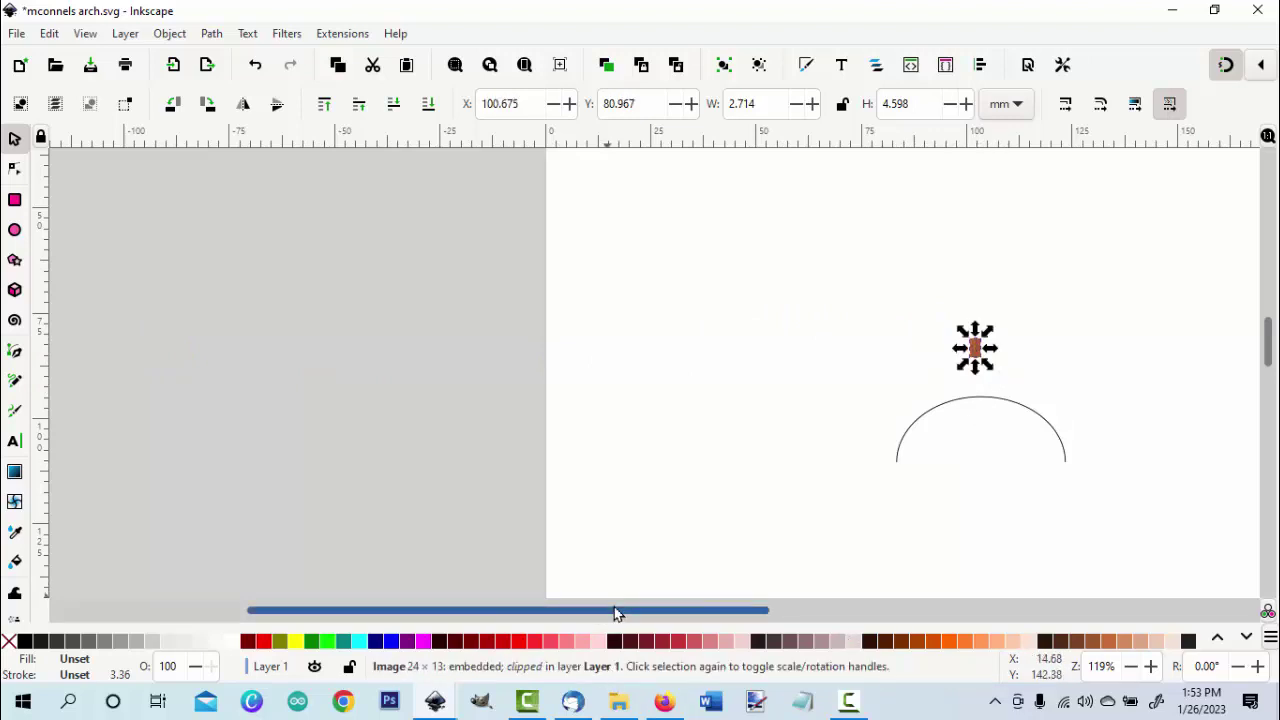
pyautogui.moveTo(617, 613); pyautogui.dragTo(799, 560)
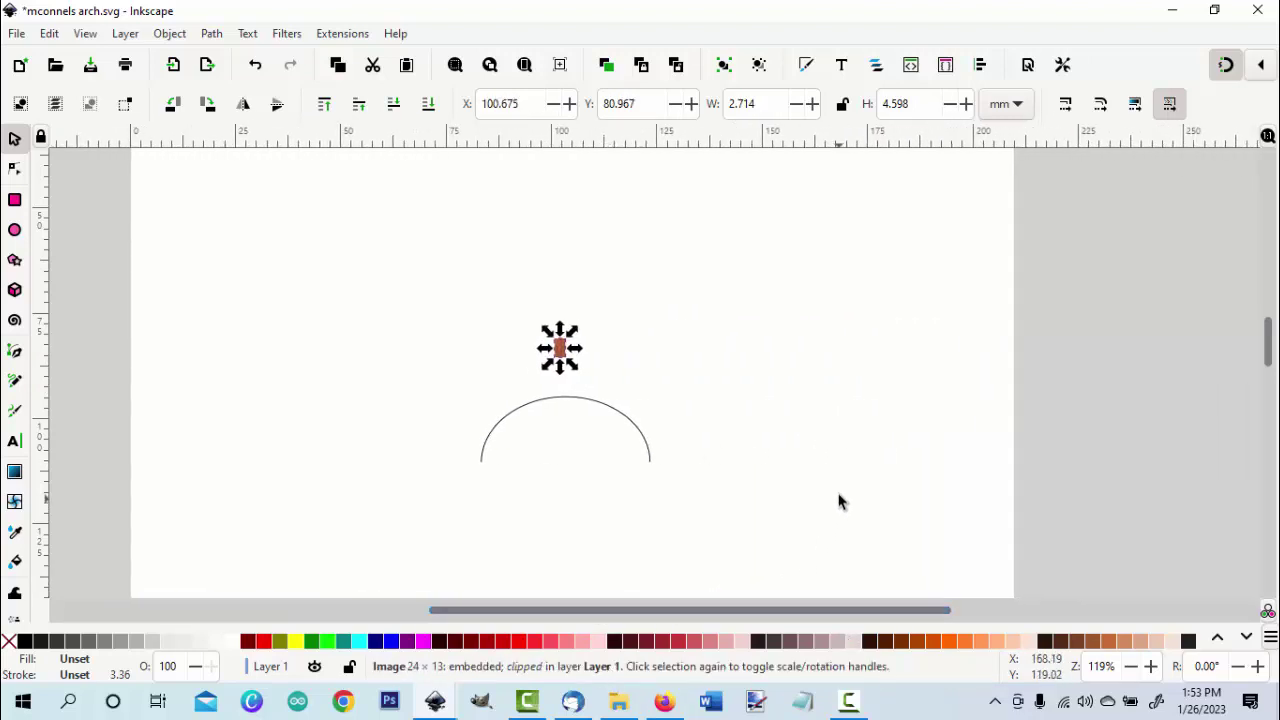
pyautogui.click(841, 499)
pyautogui.press('+')
pyautogui.press('+')
pyautogui.press('+')
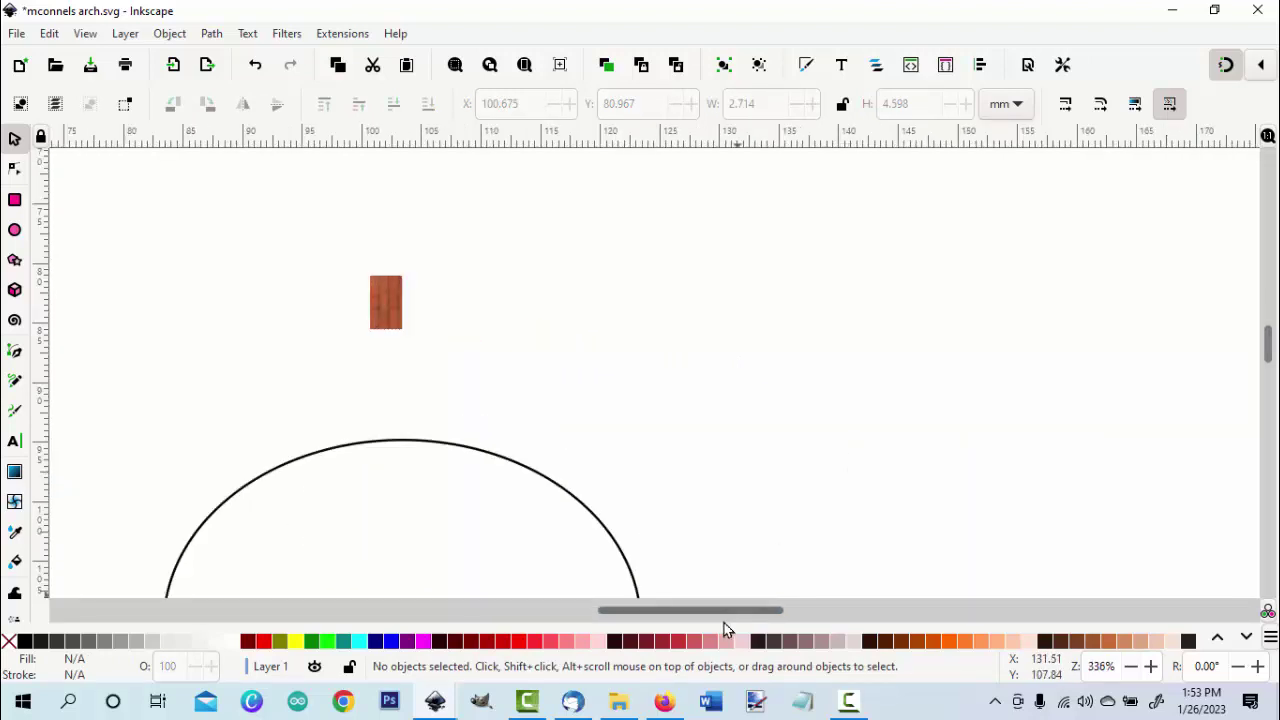
# - Nudge the brick image down to X 101.226, Y 84.428, just above the arch's peak
pyautogui.moveTo(728, 617); pyautogui.dragTo(705, 617)
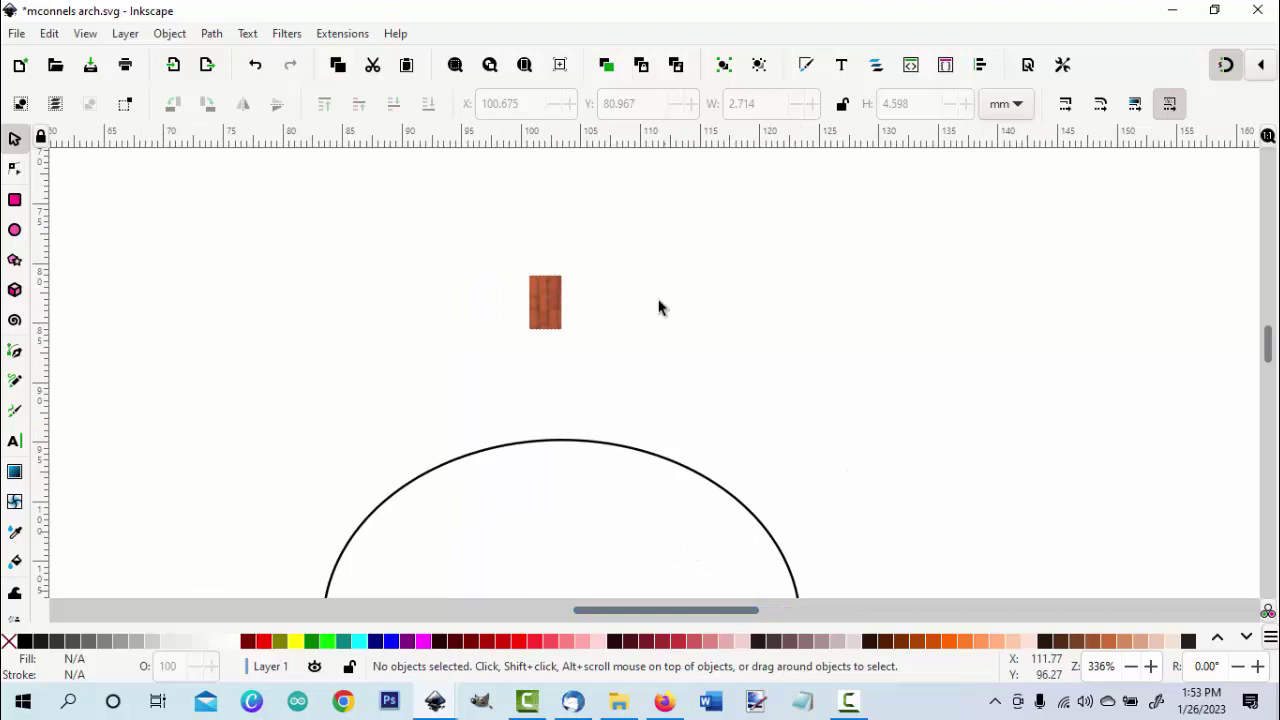
pyautogui.click(555, 305)
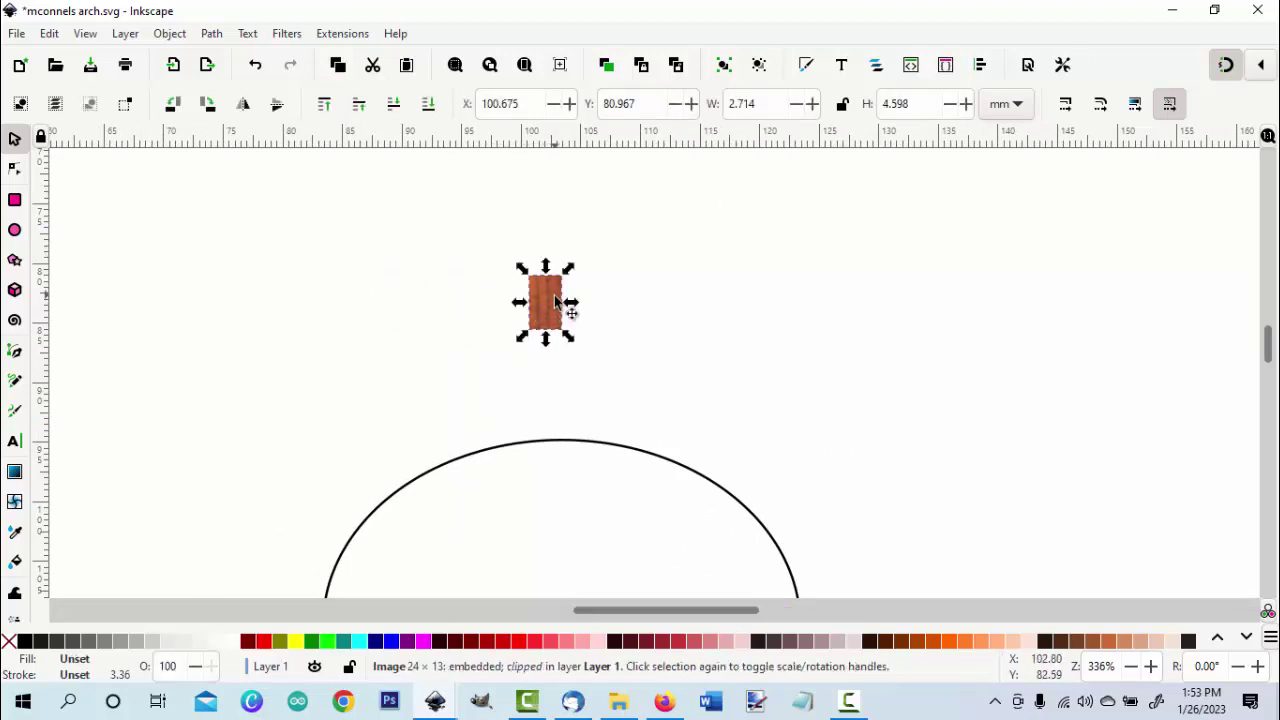
pyautogui.moveTo(555, 305); pyautogui.dragTo(561, 356)
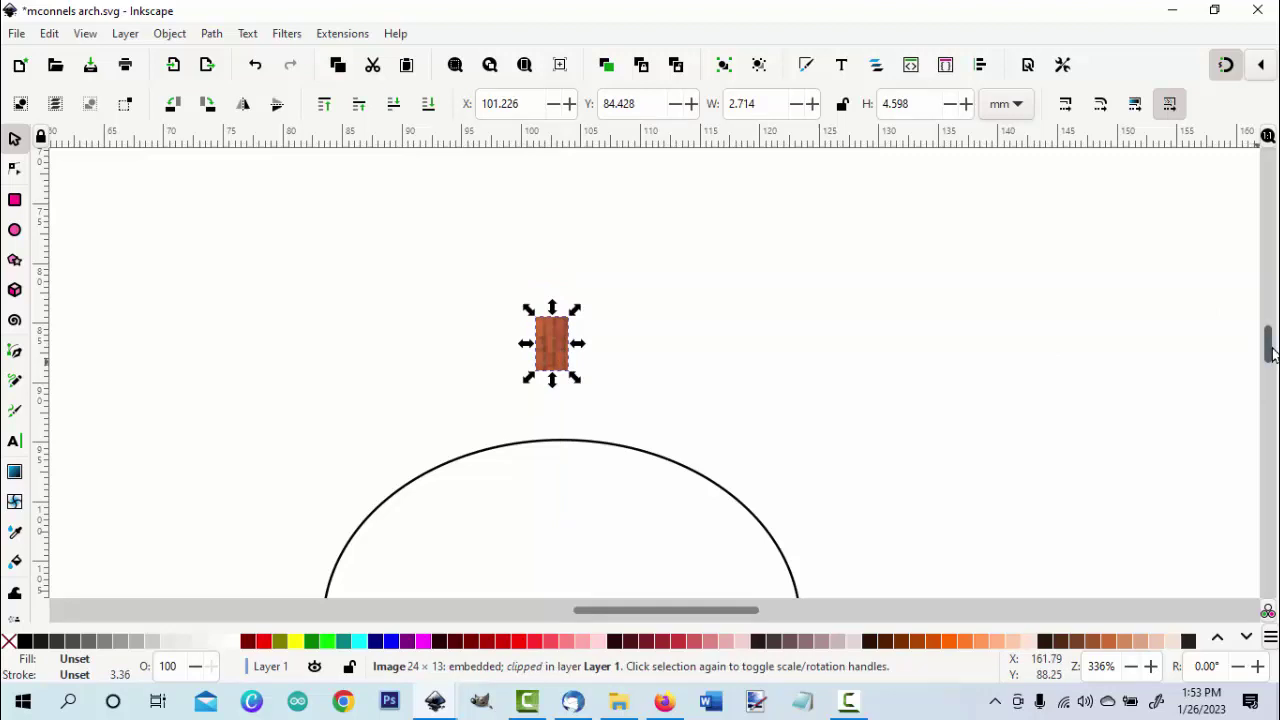
pyautogui.moveTo(1267, 345)
pyautogui.mouseDown()
pyautogui.moveTo(1270, 372)
pyautogui.moveTo(1262, 337)
pyautogui.mouseUp()
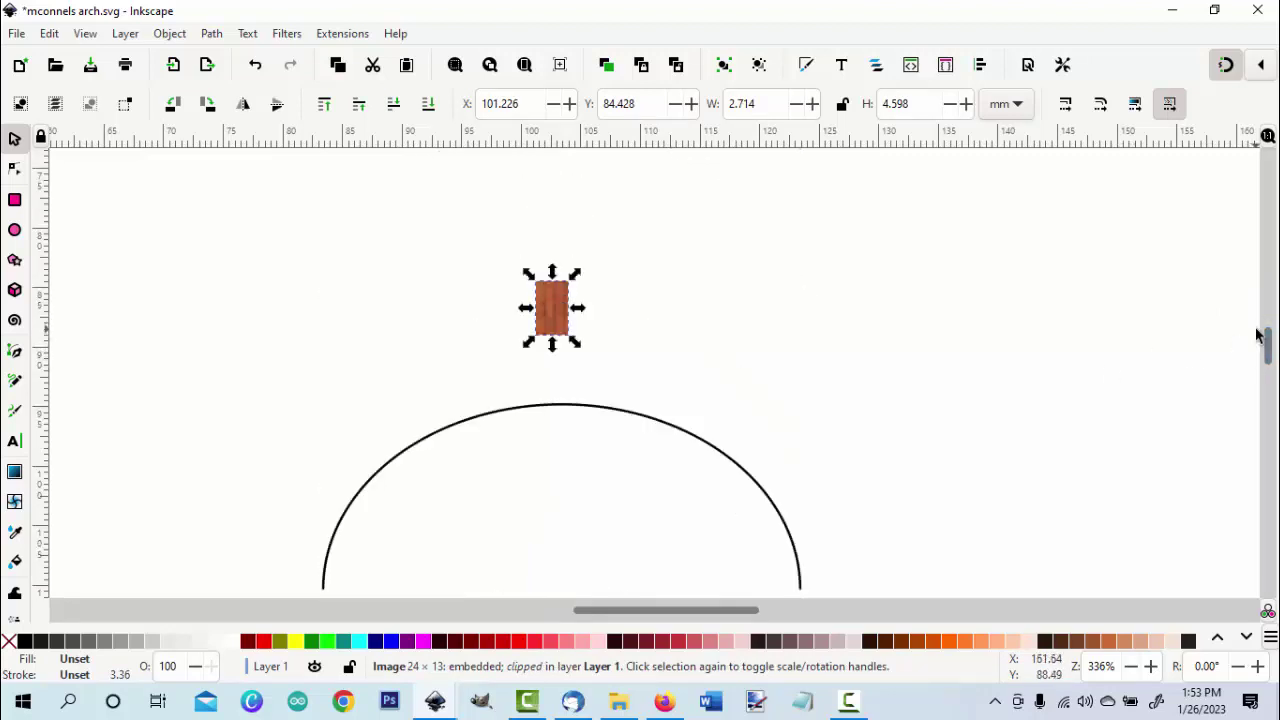
pyautogui.moveTo(1270, 350); pyautogui.dragTo(1262, 343)
pyautogui.click(1127, 340)
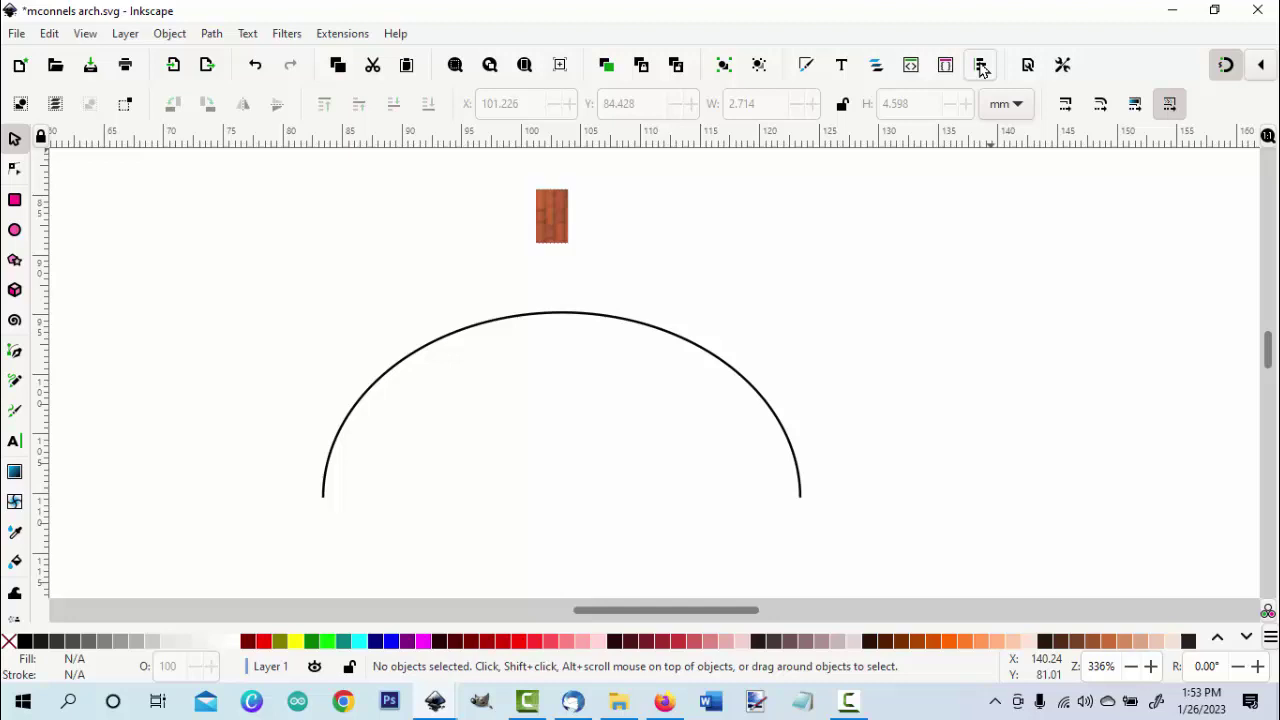
# - Centre the brick horizontally on the arc's peak (X 102.032) using Align and Distribute
pyautogui.click(982, 68)
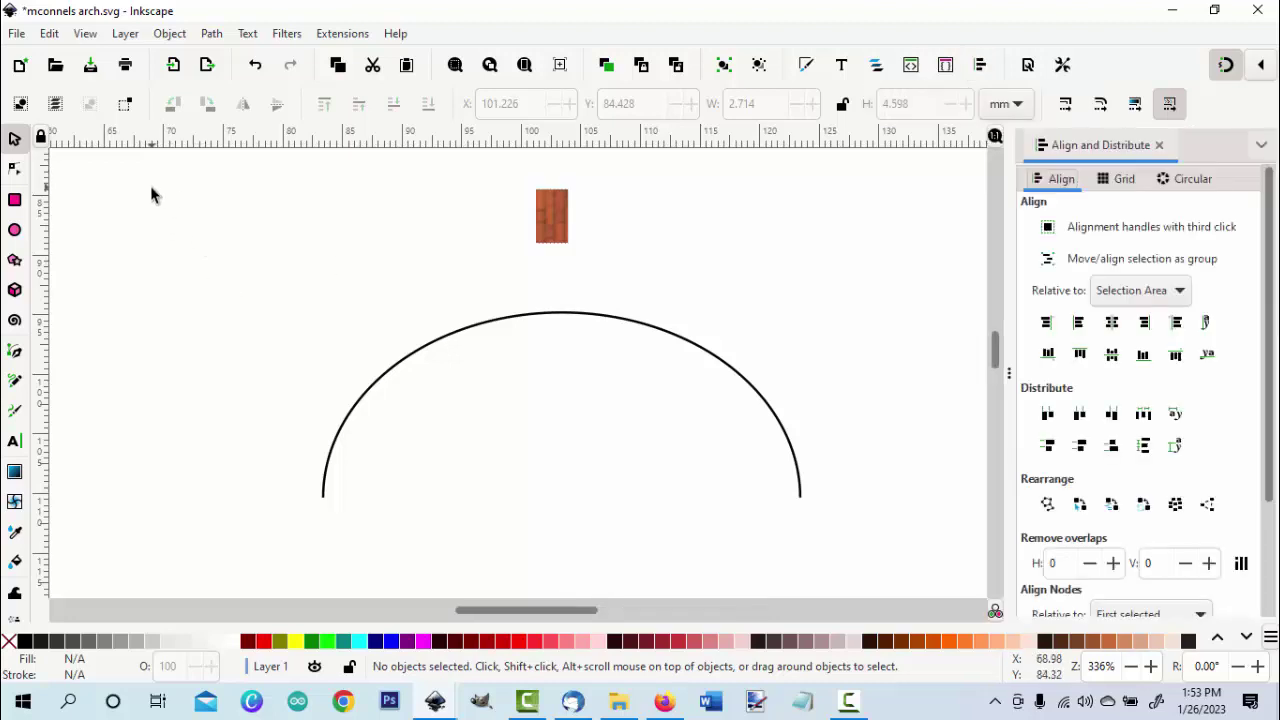
pyautogui.moveTo(156, 166); pyautogui.dragTo(880, 570)
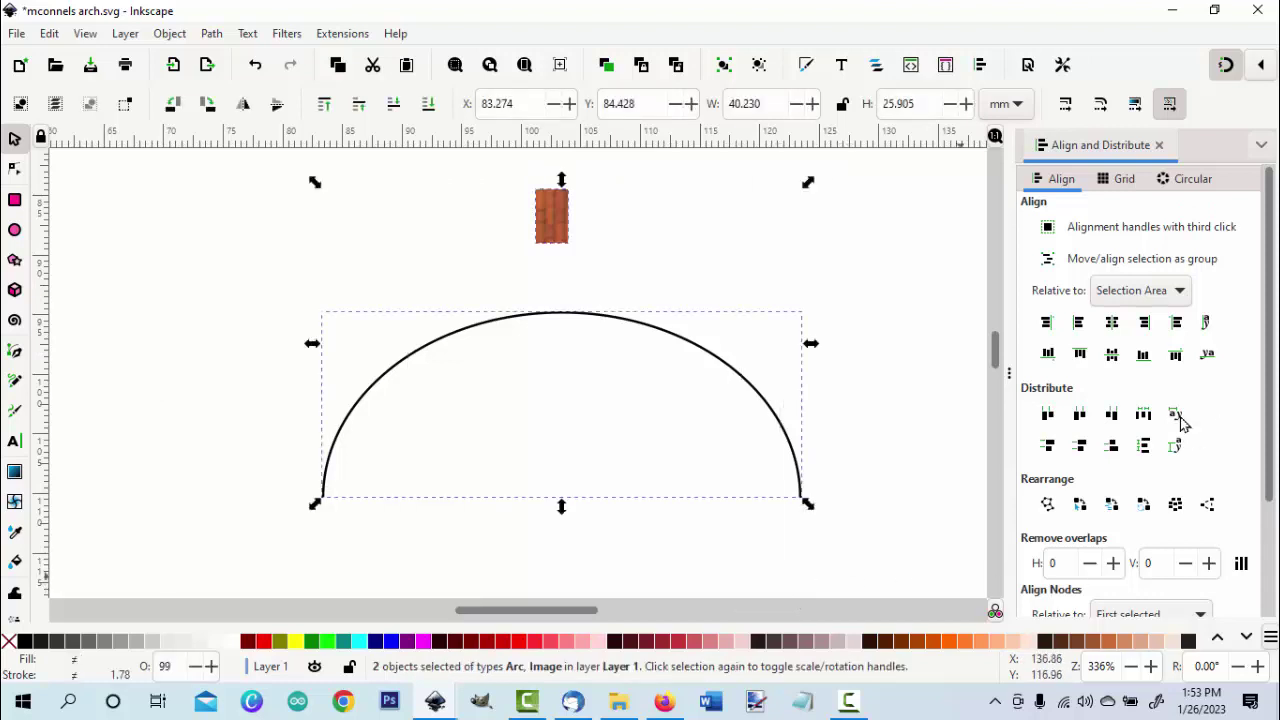
pyautogui.click(1112, 324)
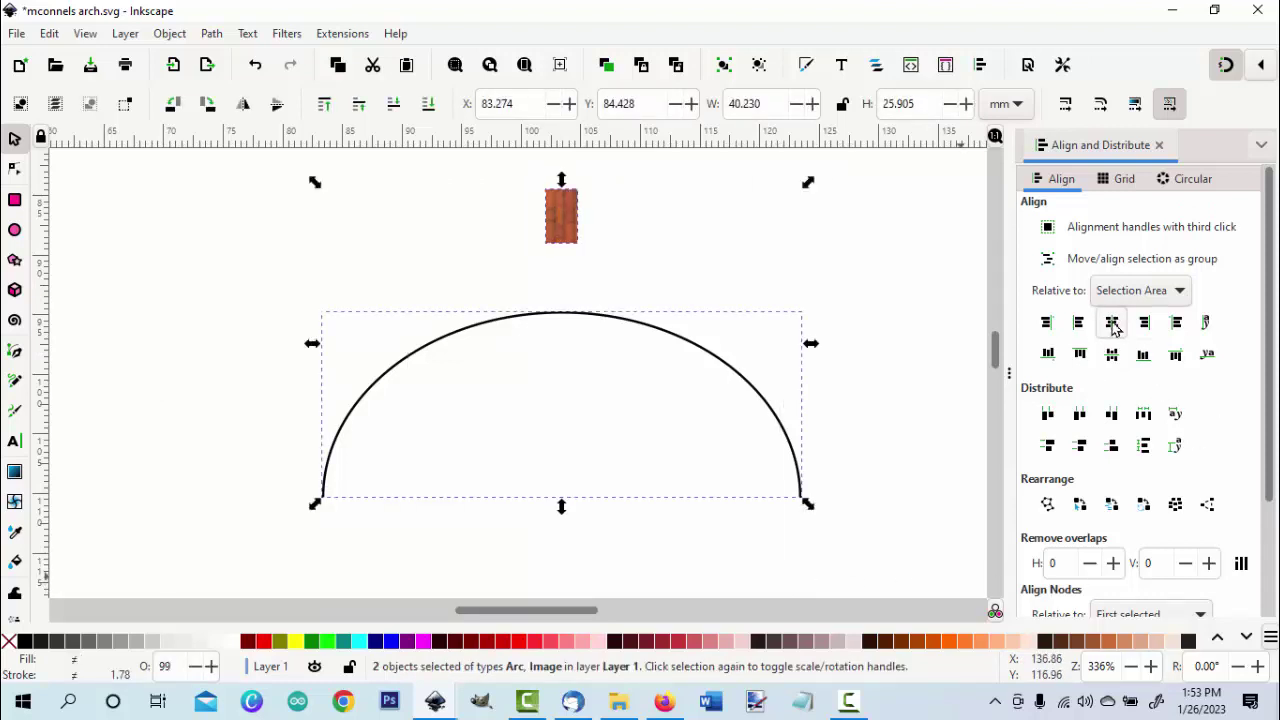
# - Reselect the brick and the arc together
pyautogui.click(114, 316)
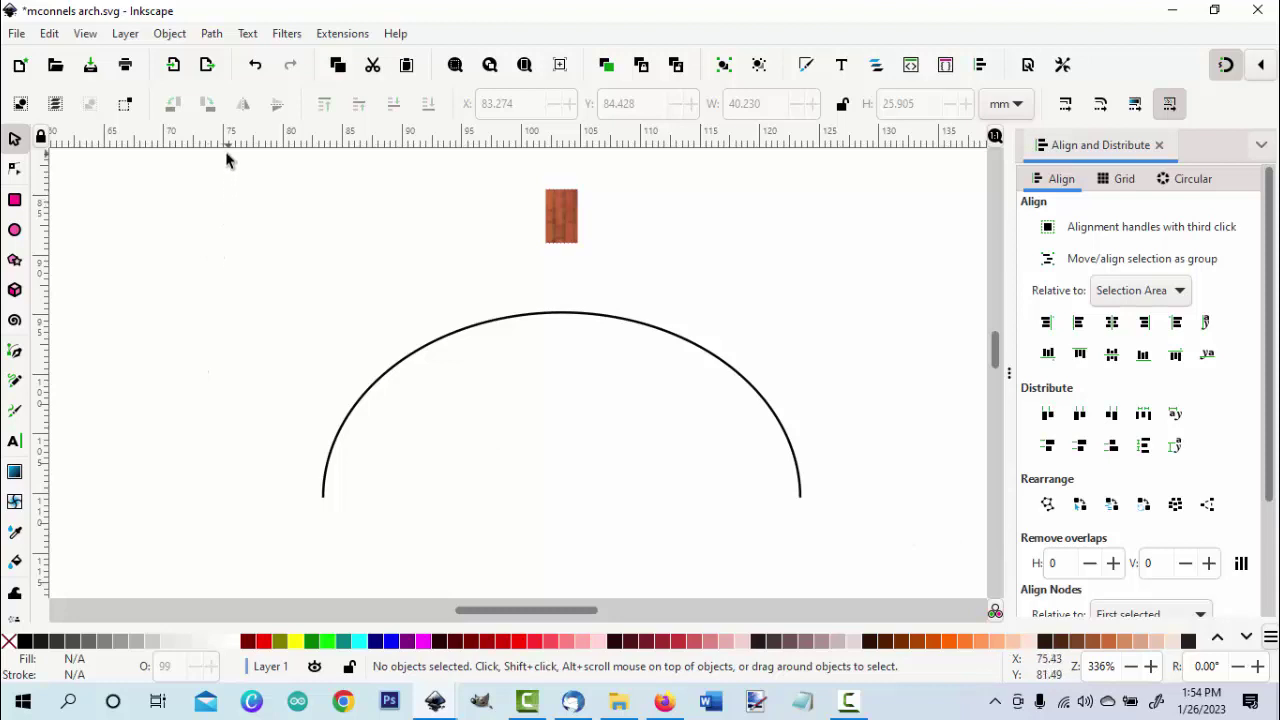
pyautogui.click(570, 235)
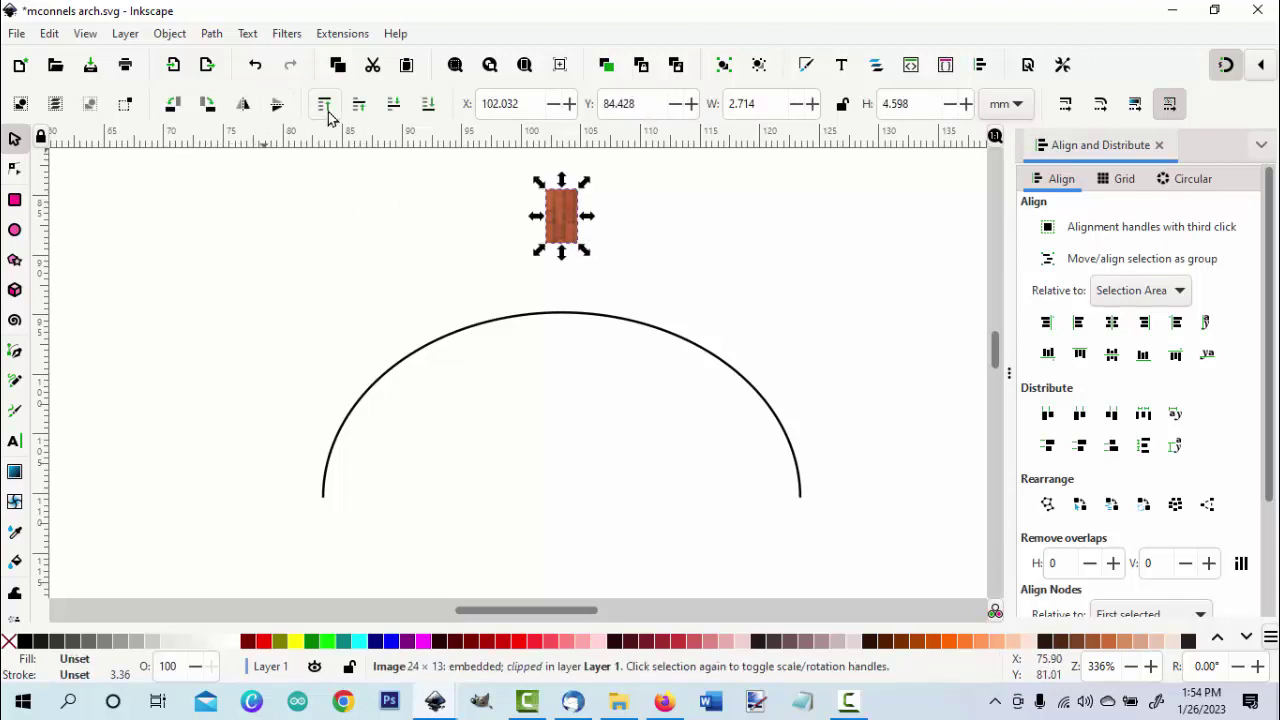
pyautogui.click(257, 289)
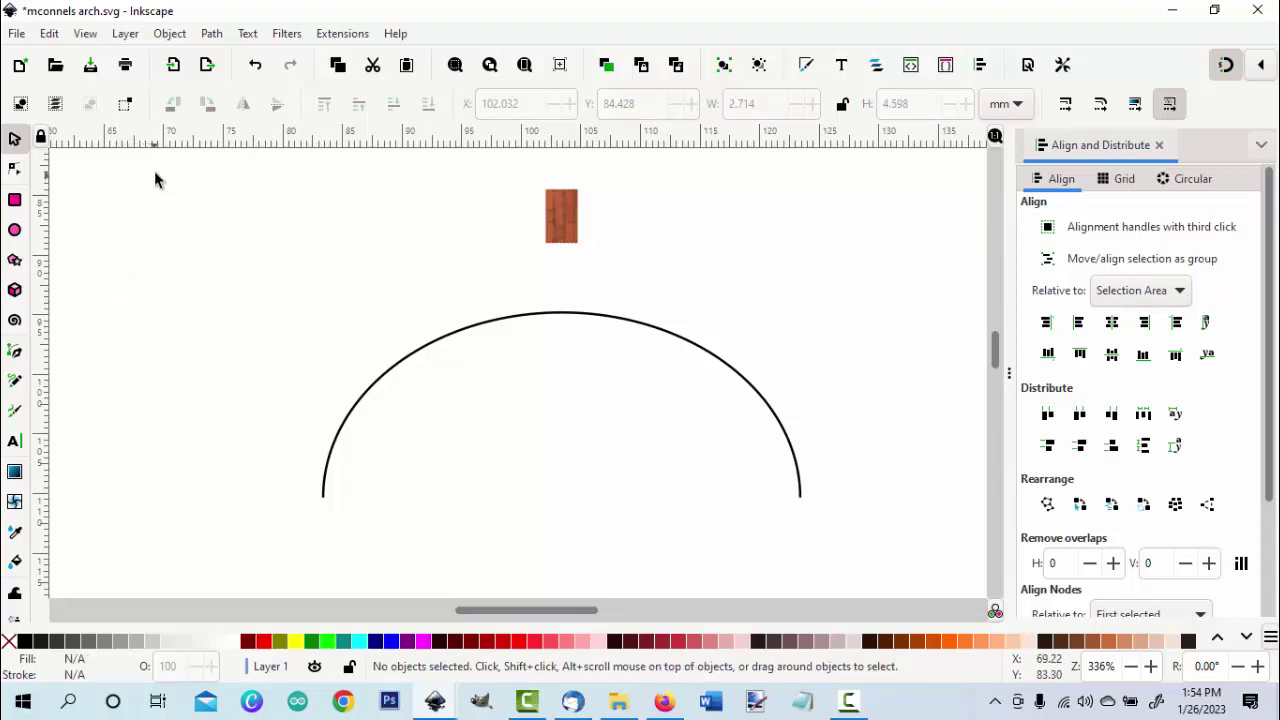
pyautogui.moveTo(158, 170); pyautogui.dragTo(876, 541)
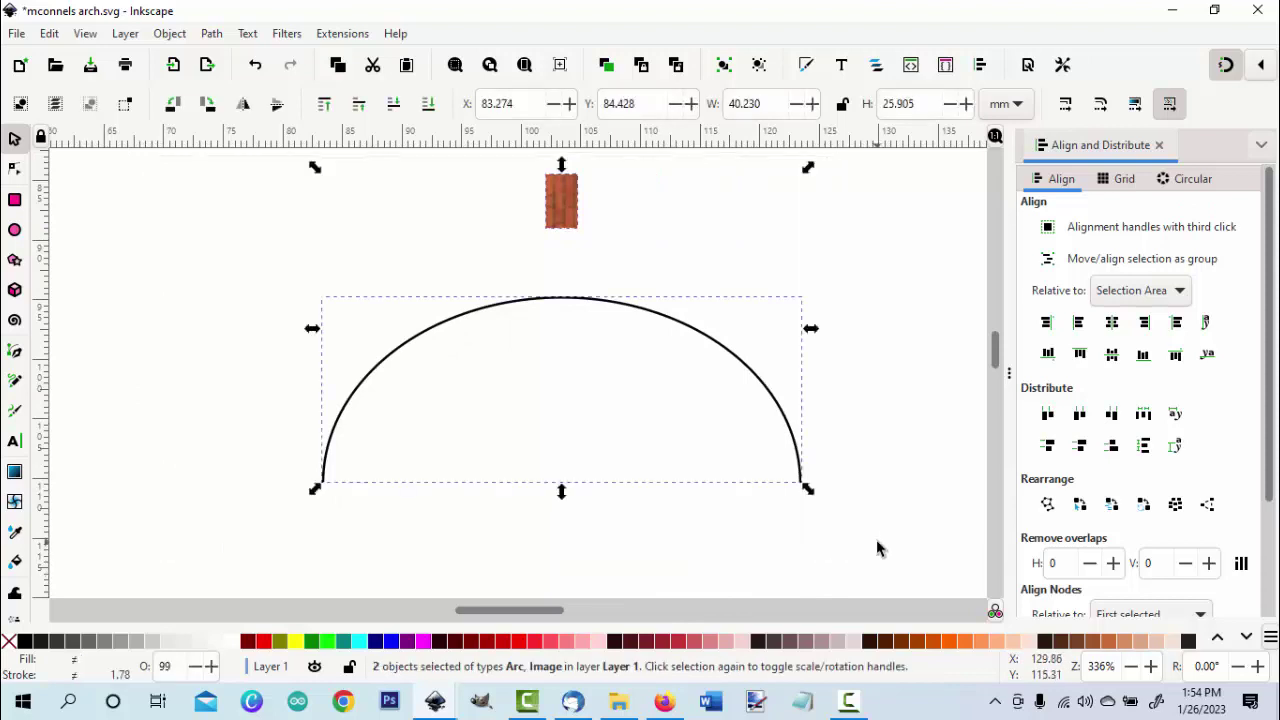
# - Open the Scatter extension from Extensions > Generate from Path
pyautogui.click(322, 38)
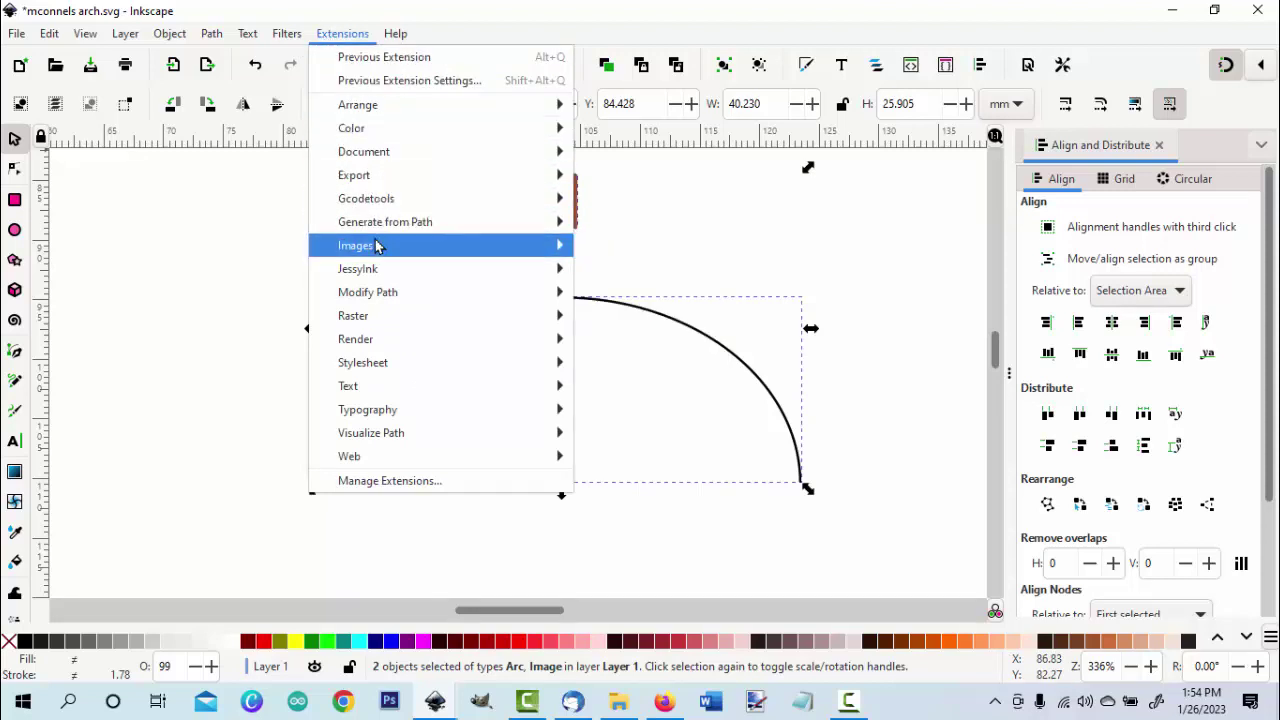
pyautogui.moveTo(385, 222)
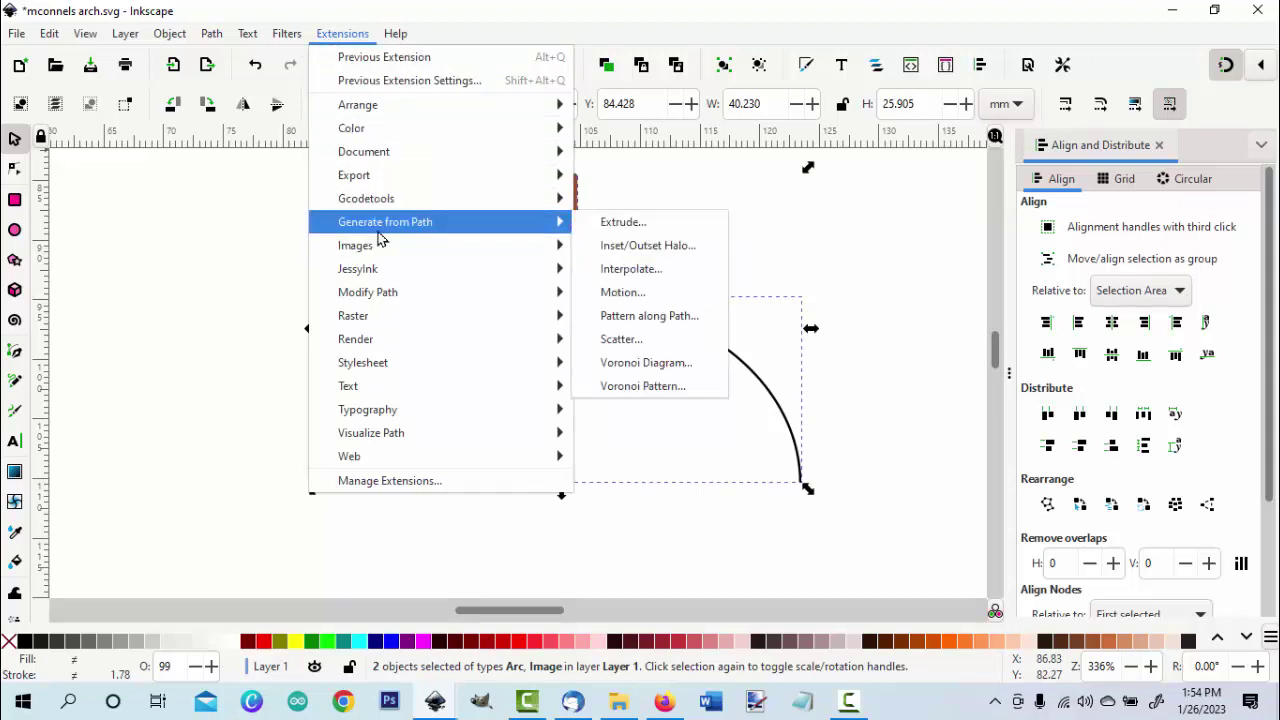
pyautogui.click(624, 345)
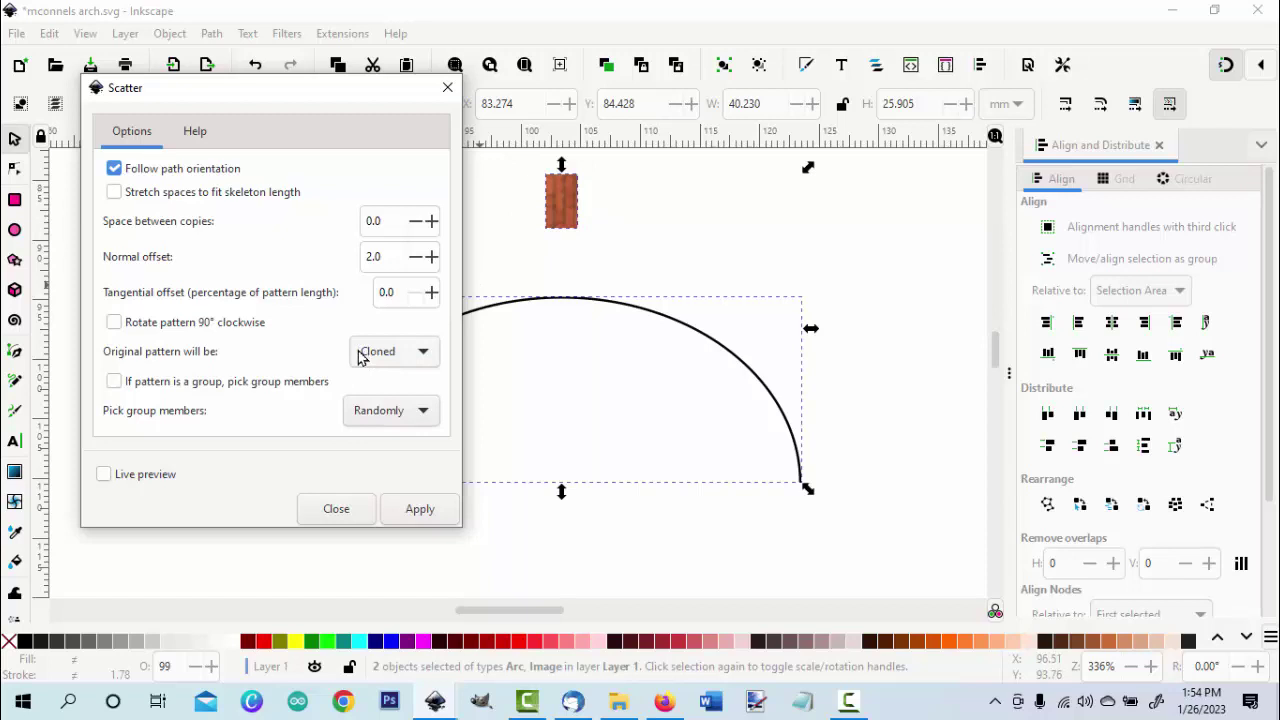
# - Apply Scatter with Follow path orientation so cloned bricks line the whole arc
pyautogui.click(420, 512)
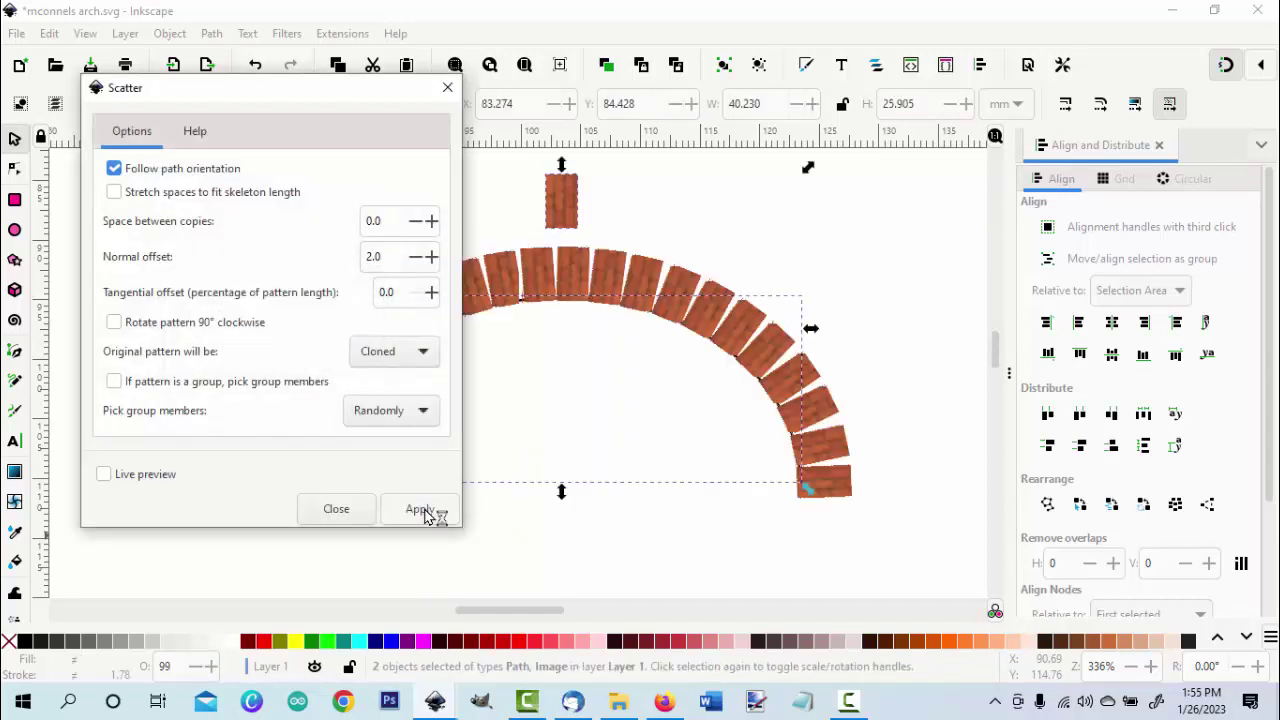
pyautogui.click(347, 510)
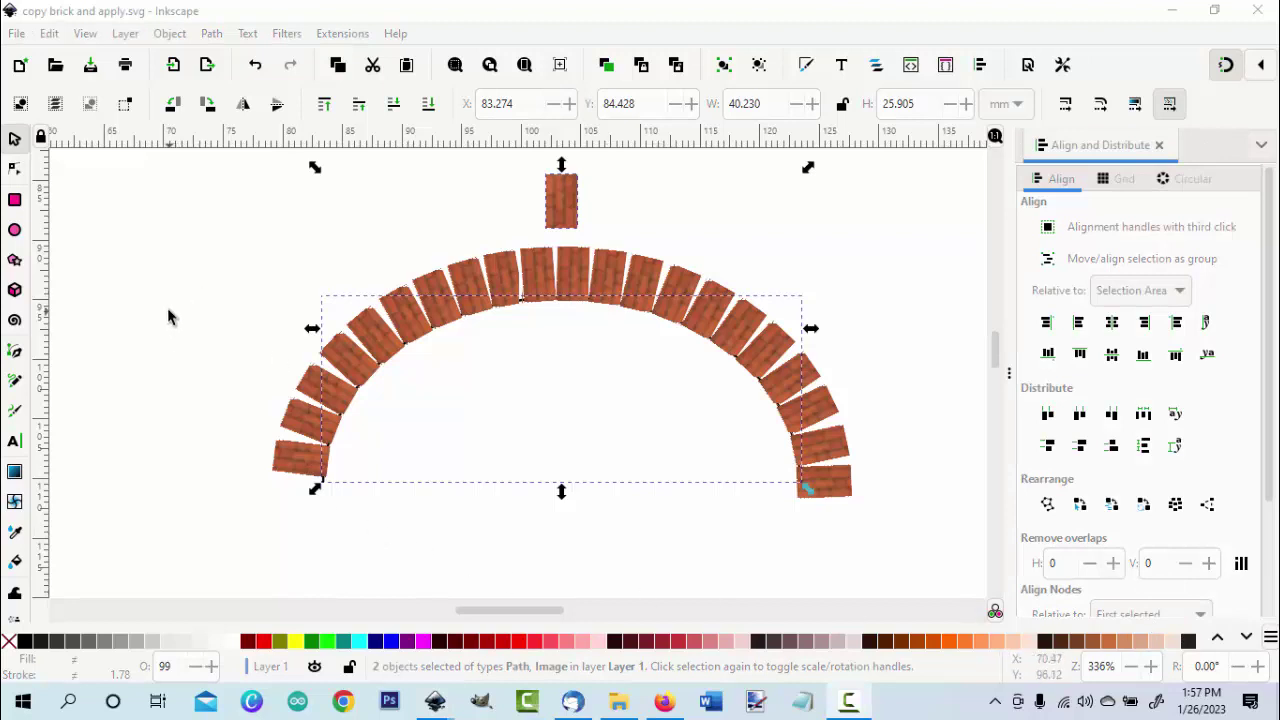
# - Widen the original brick above the arch to 3.397 mm so its clones close up
pyautogui.click(153, 301)
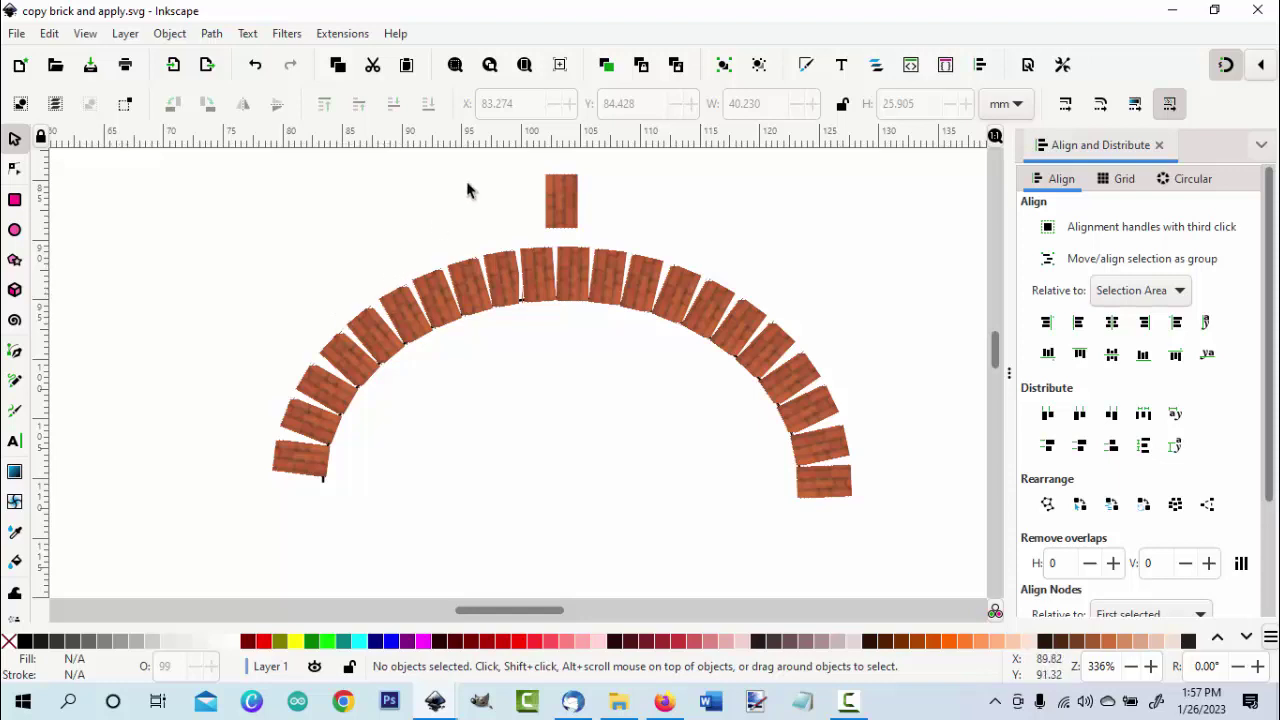
pyautogui.click(552, 206)
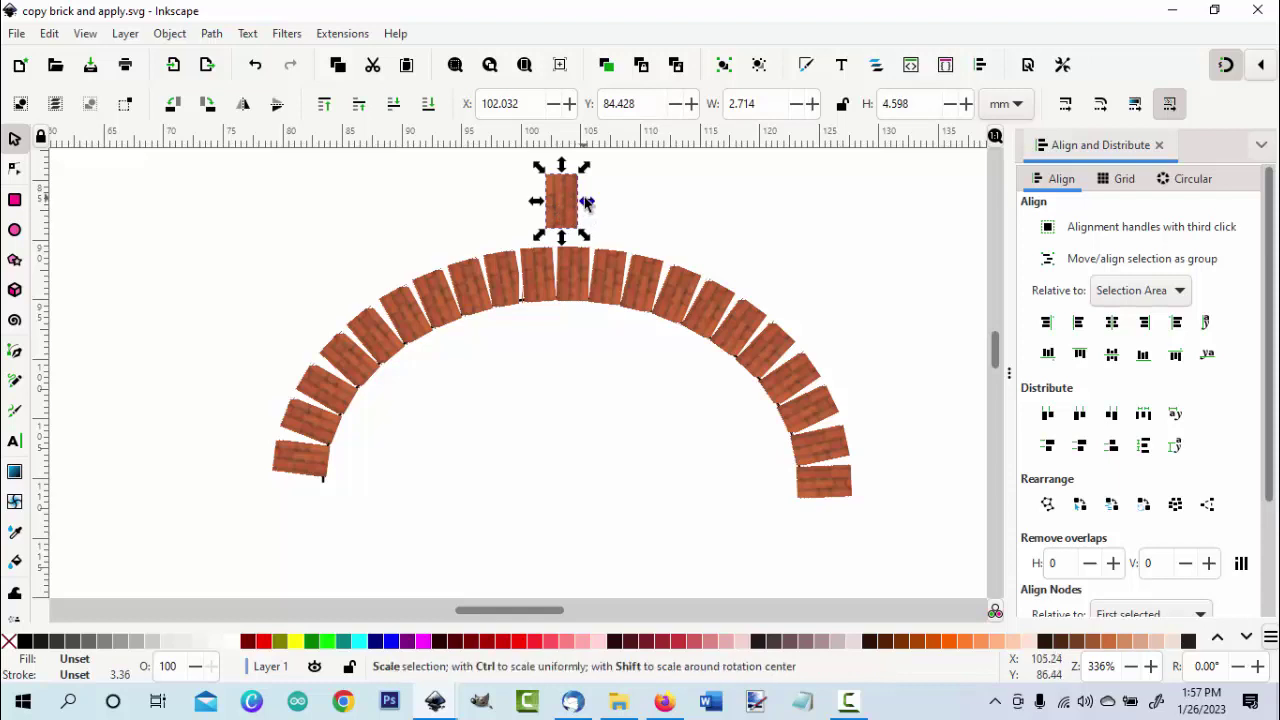
pyautogui.moveTo(590, 204); pyautogui.dragTo(591, 206)
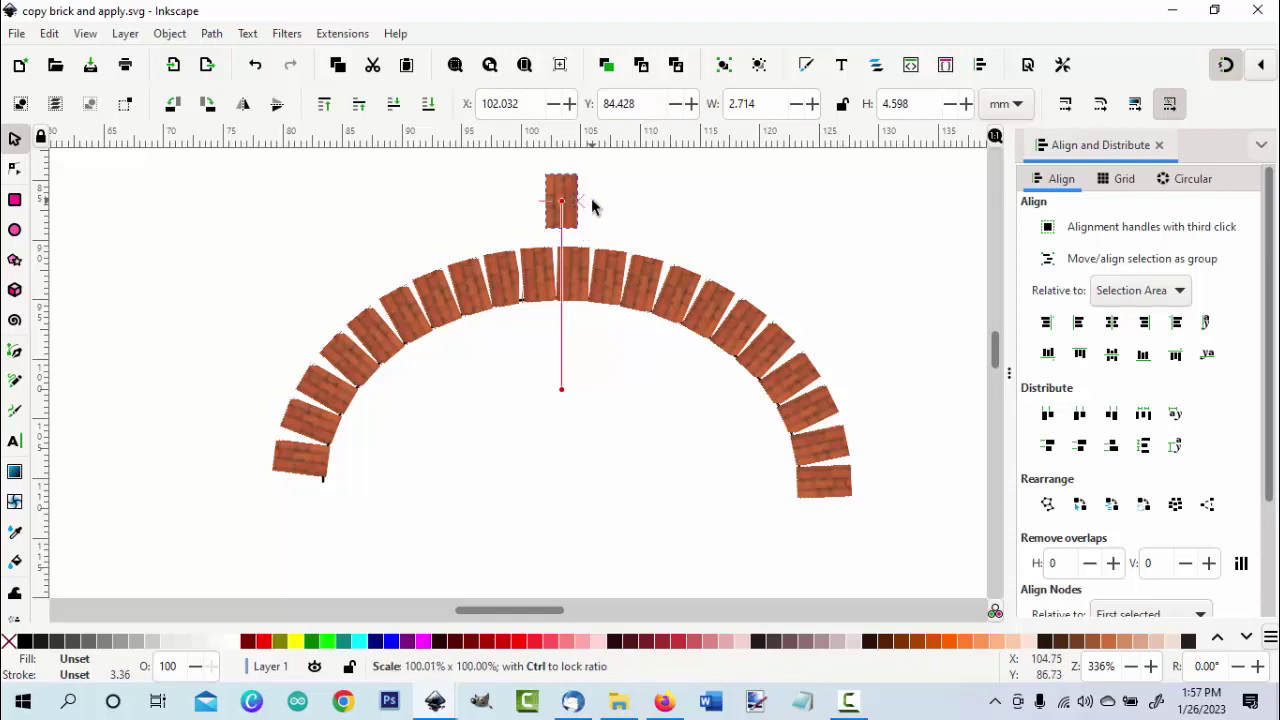
pyautogui.moveTo(591, 206); pyautogui.dragTo(578, 205)
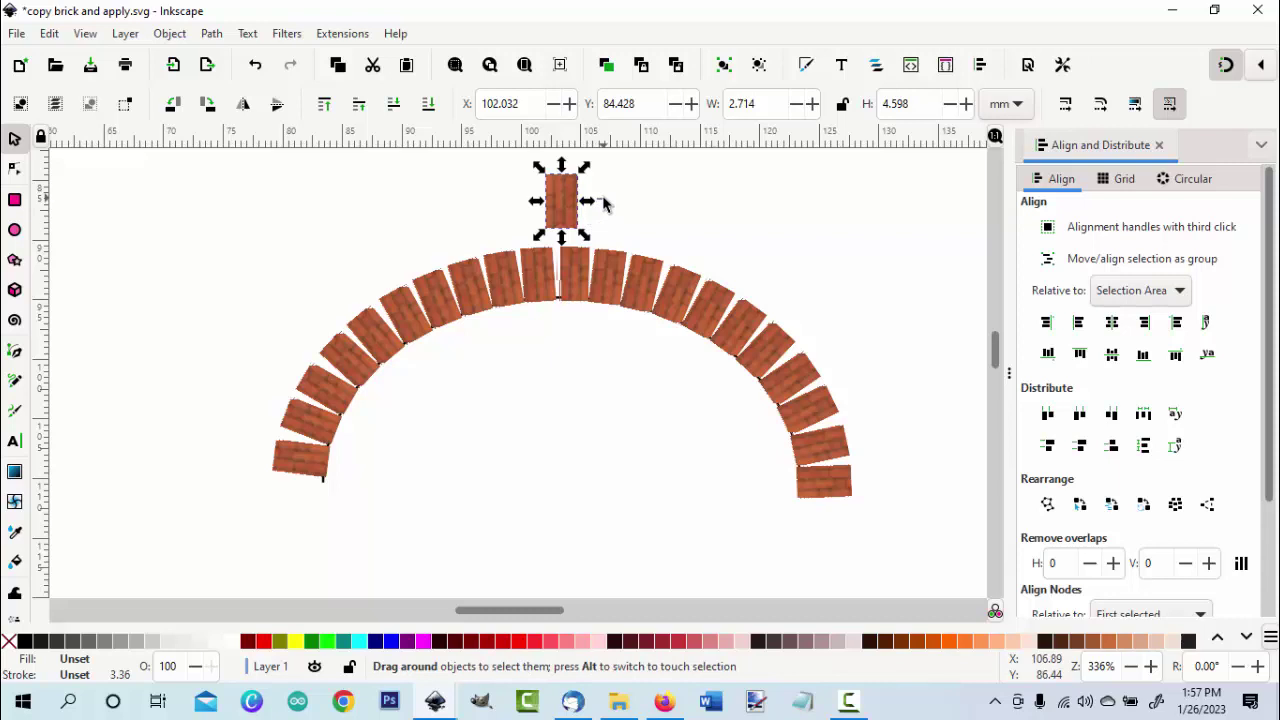
pyautogui.click(602, 206)
pyautogui.click(575, 205)
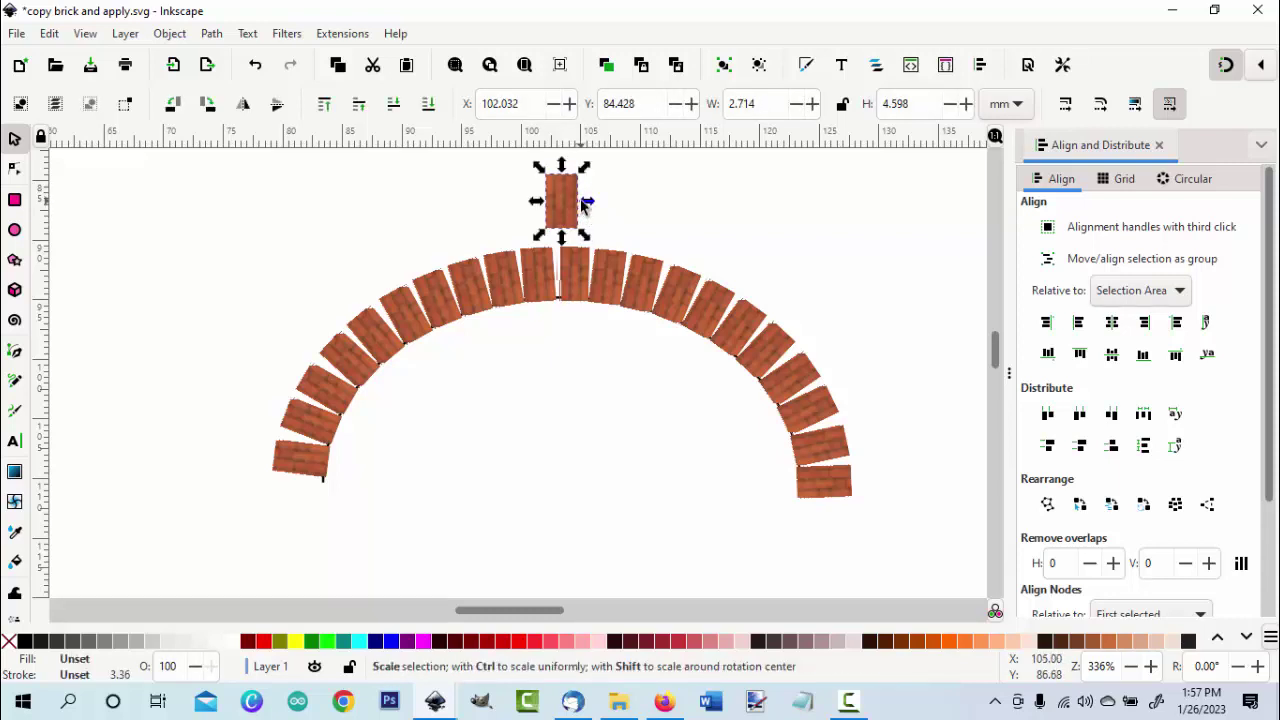
pyautogui.moveTo(585, 202); pyautogui.dragTo(609, 226)
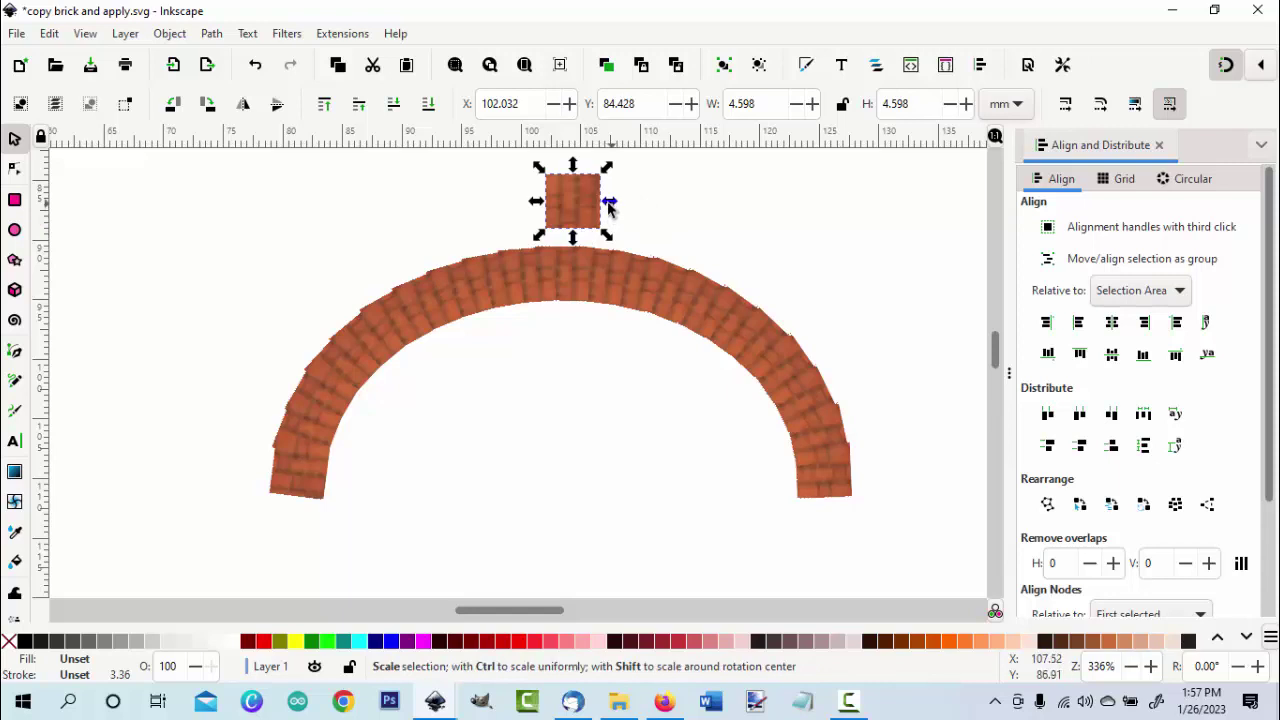
pyautogui.moveTo(609, 203); pyautogui.dragTo(588, 204)
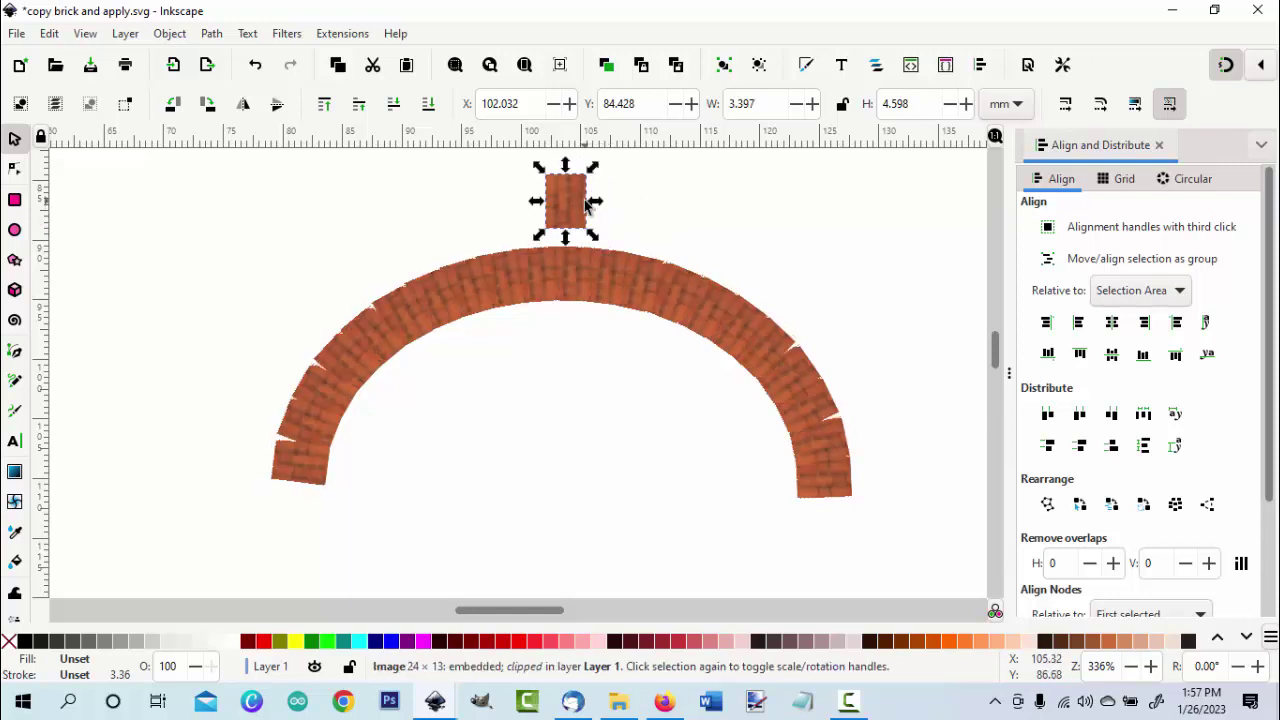
pyautogui.click(338, 230)
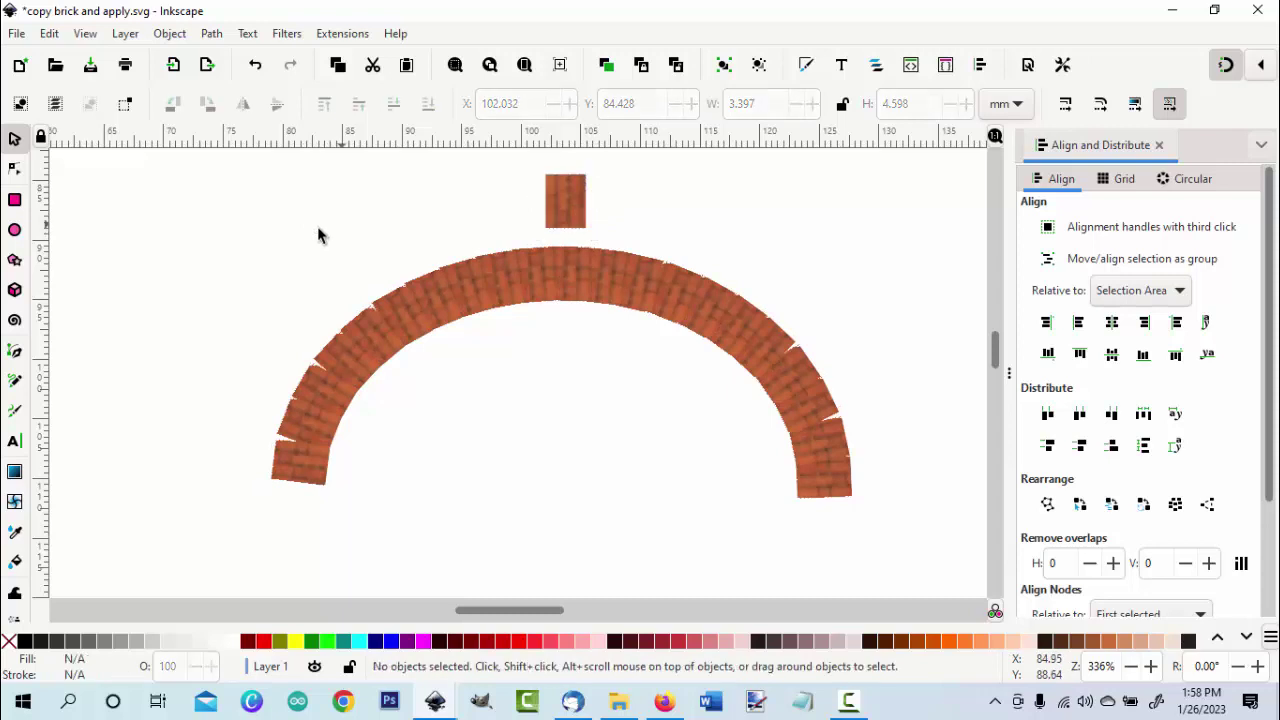
# - Pull the brick's top-right and top-left nodes inward to taper it into a wedge
pyautogui.click(15, 170)
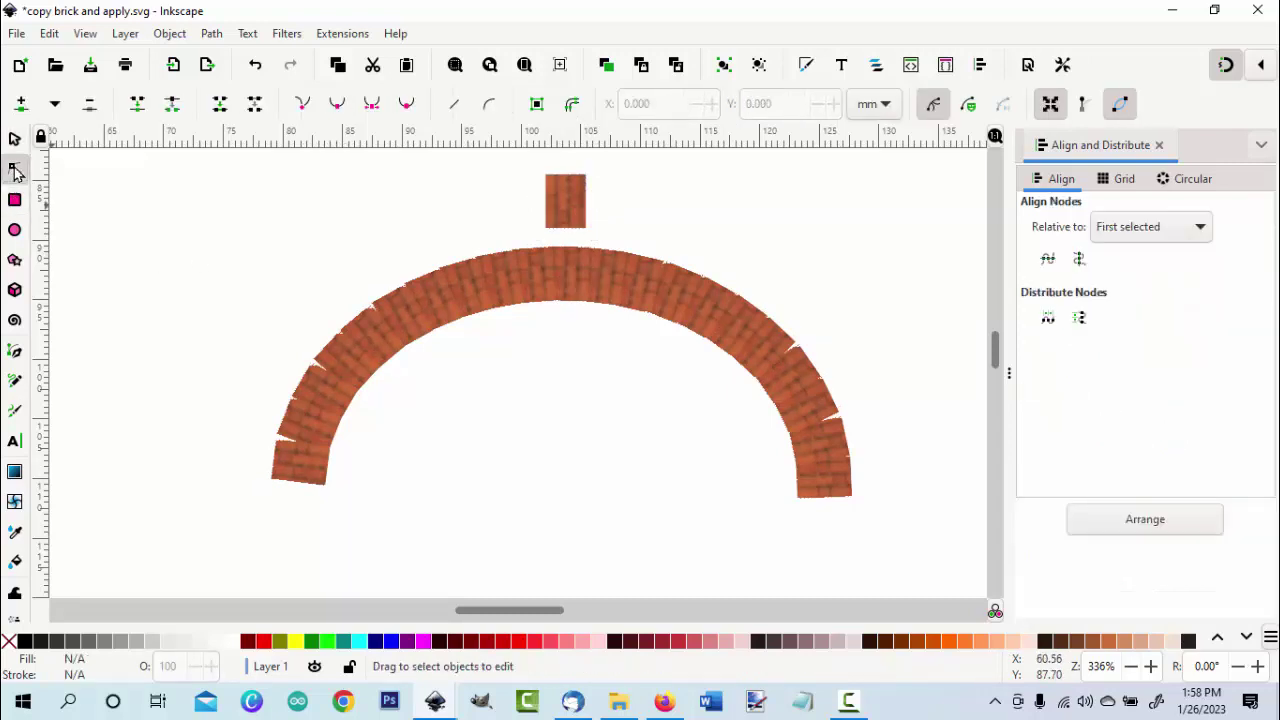
pyautogui.click(577, 197)
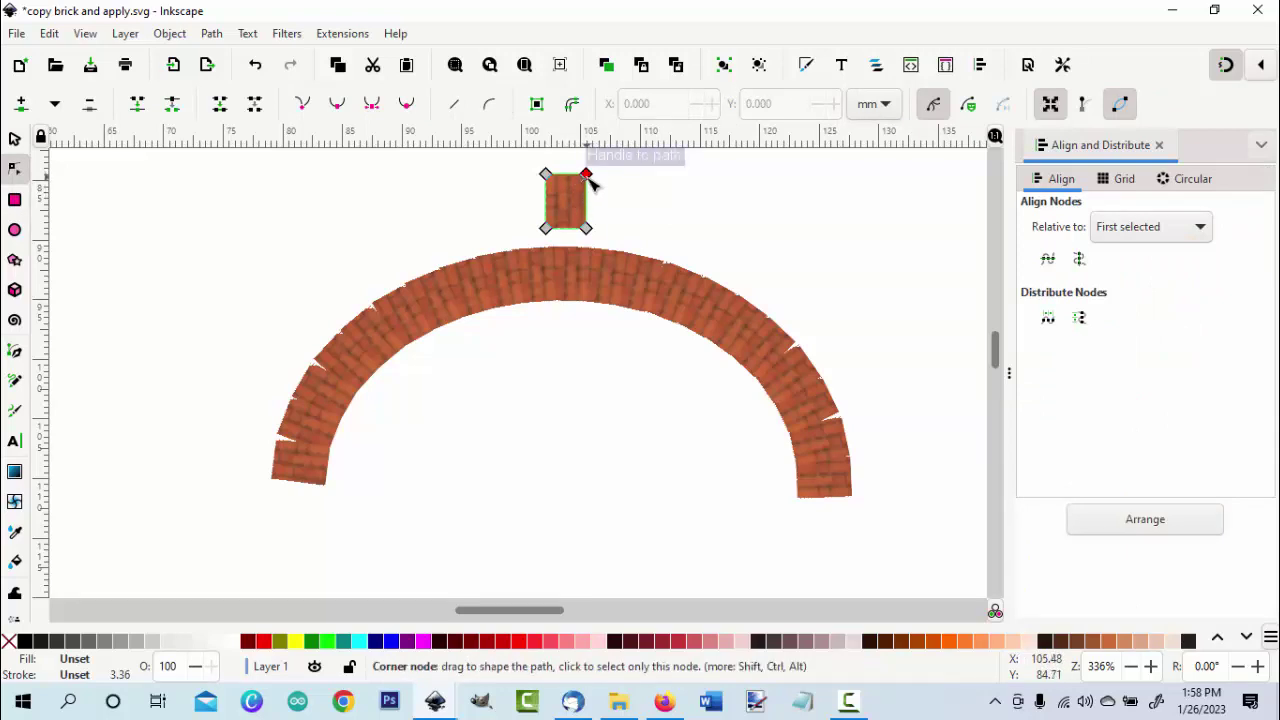
pyautogui.moveTo(590, 178); pyautogui.dragTo(584, 178)
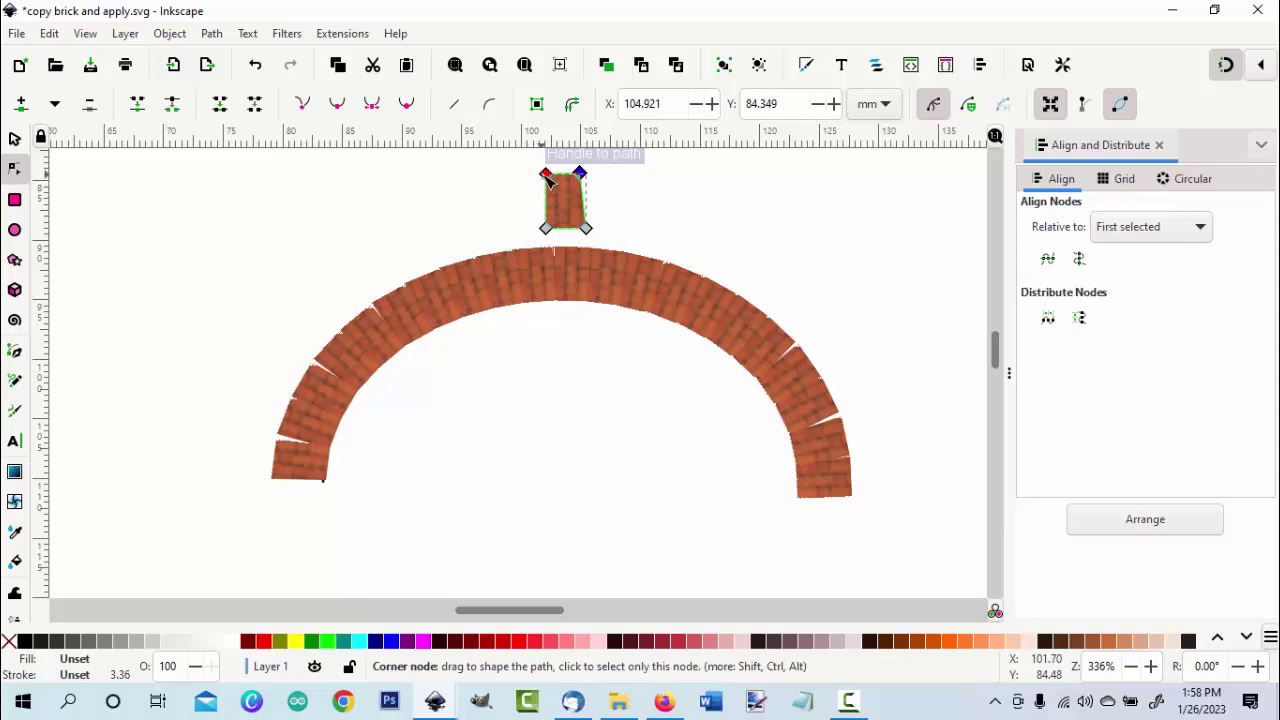
pyautogui.moveTo(548, 178); pyautogui.dragTo(556, 182)
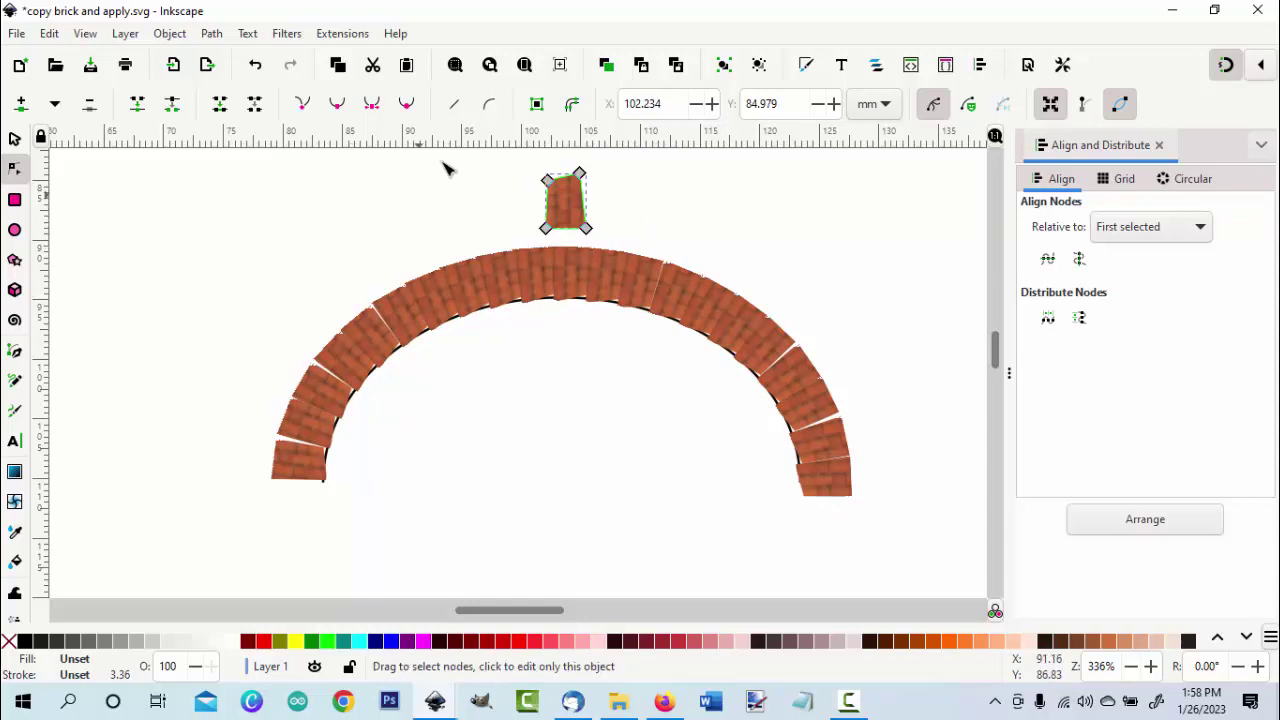
pyautogui.click(332, 218)
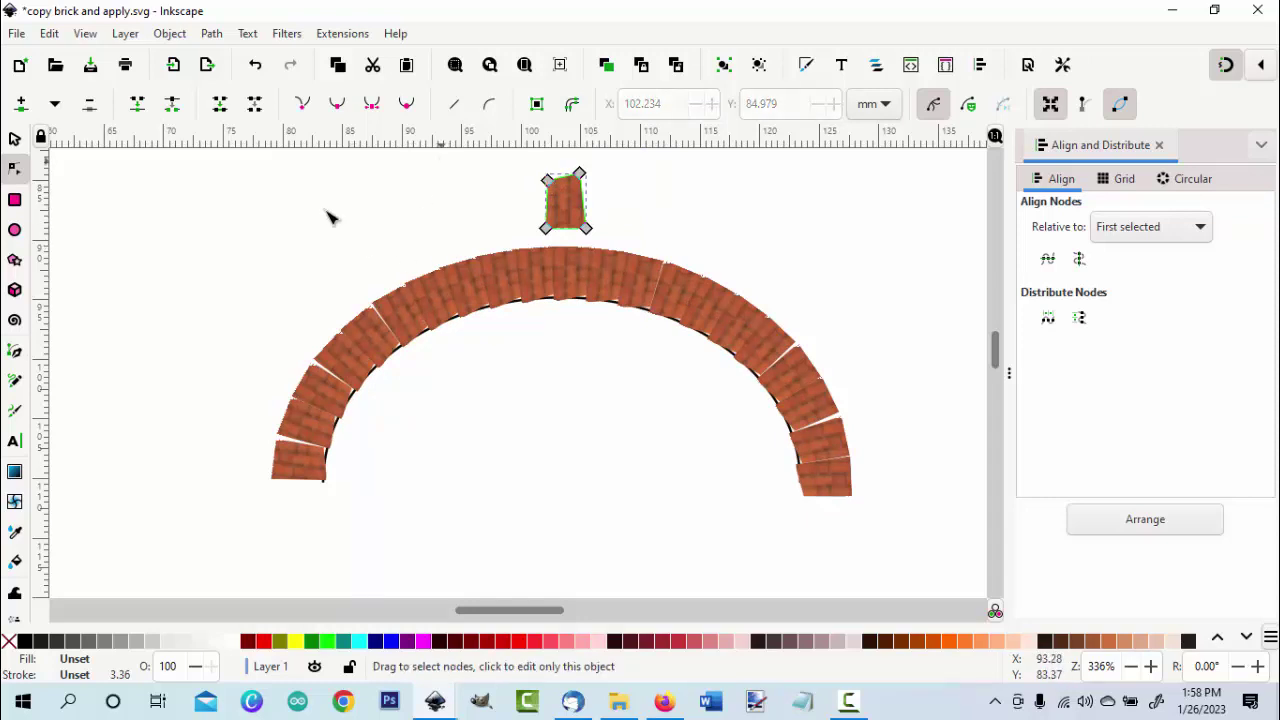
pyautogui.click(14, 138)
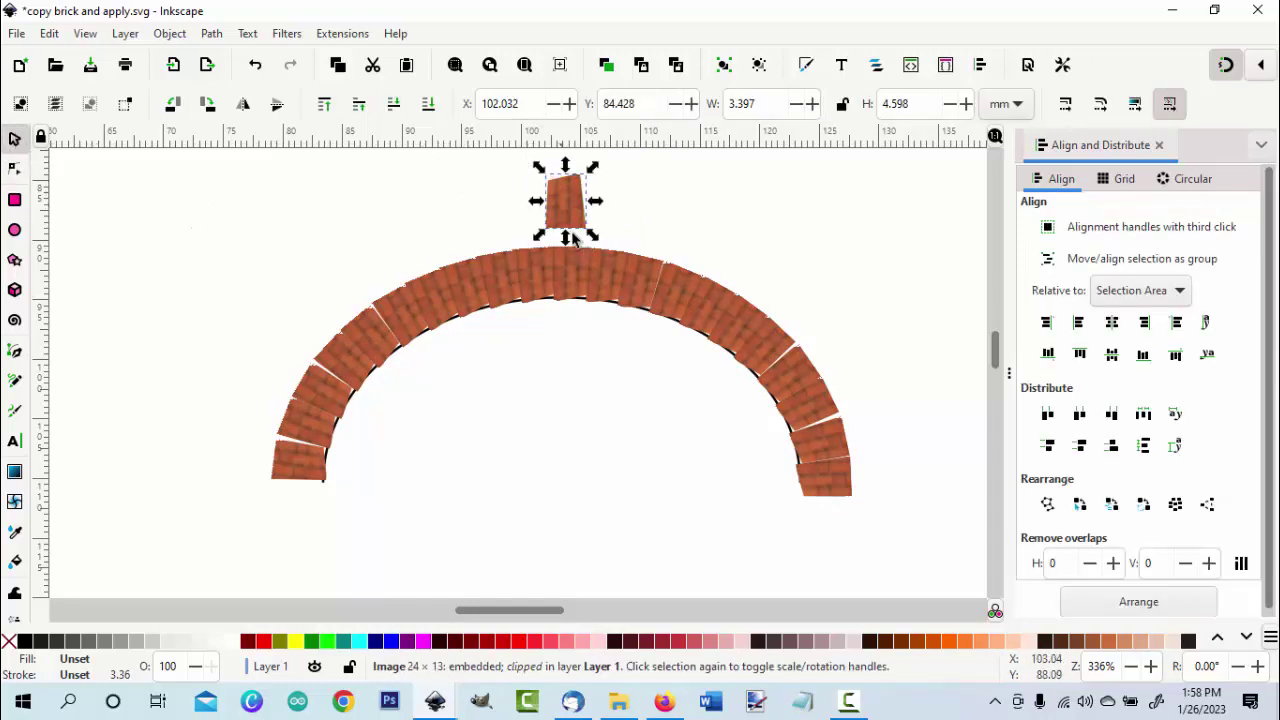
# - Raise the wedge's top-left node slightly to refine its shape
pyautogui.click(15, 169)
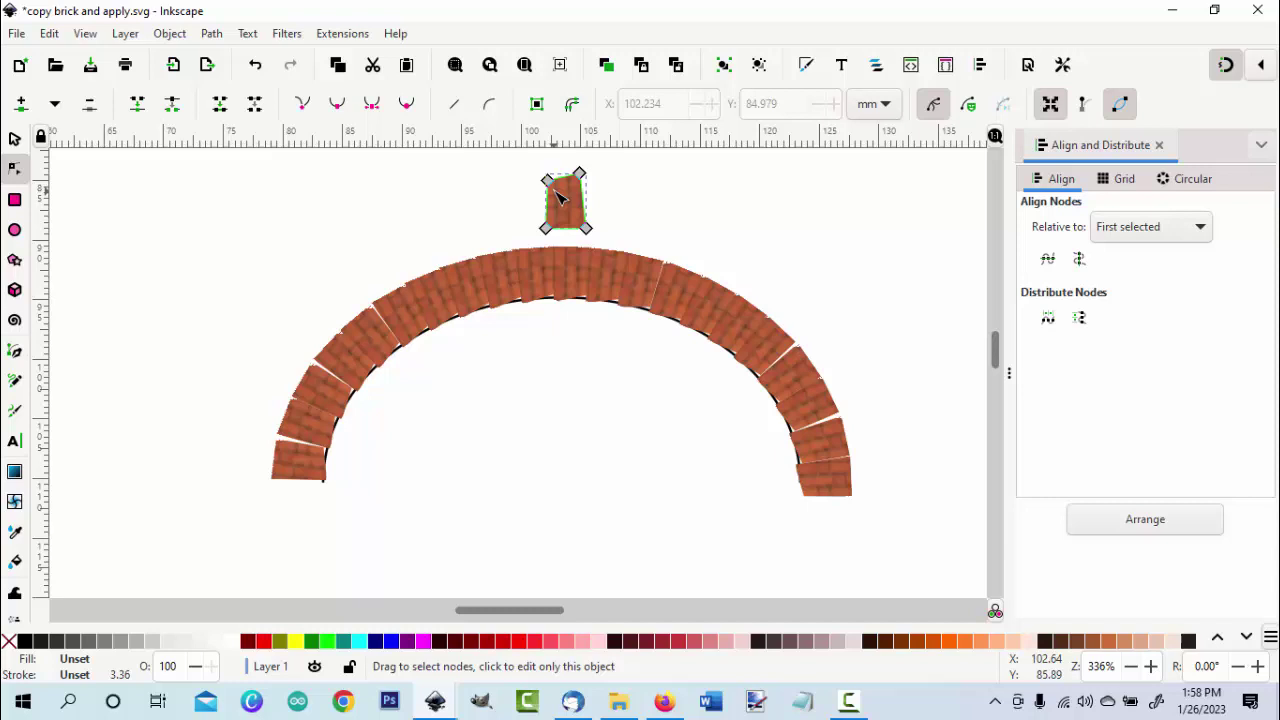
pyautogui.moveTo(557, 185); pyautogui.dragTo(559, 181)
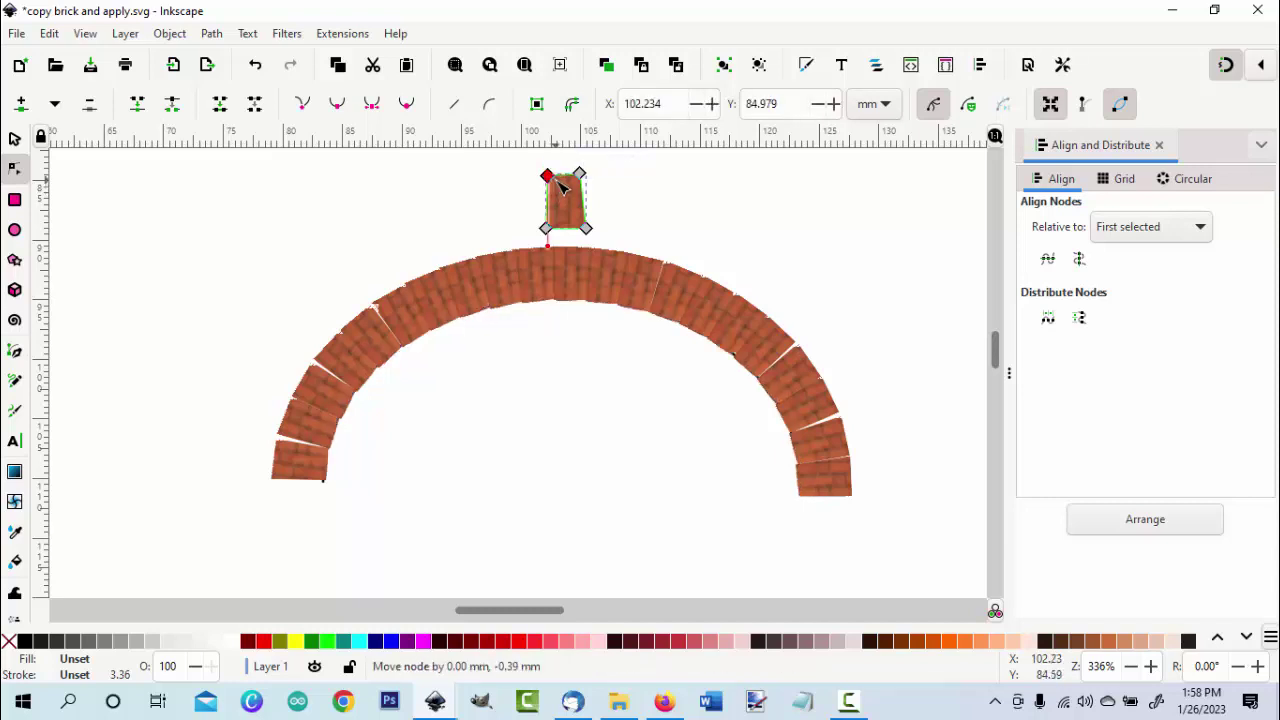
pyautogui.moveTo(557, 181); pyautogui.dragTo(556, 178)
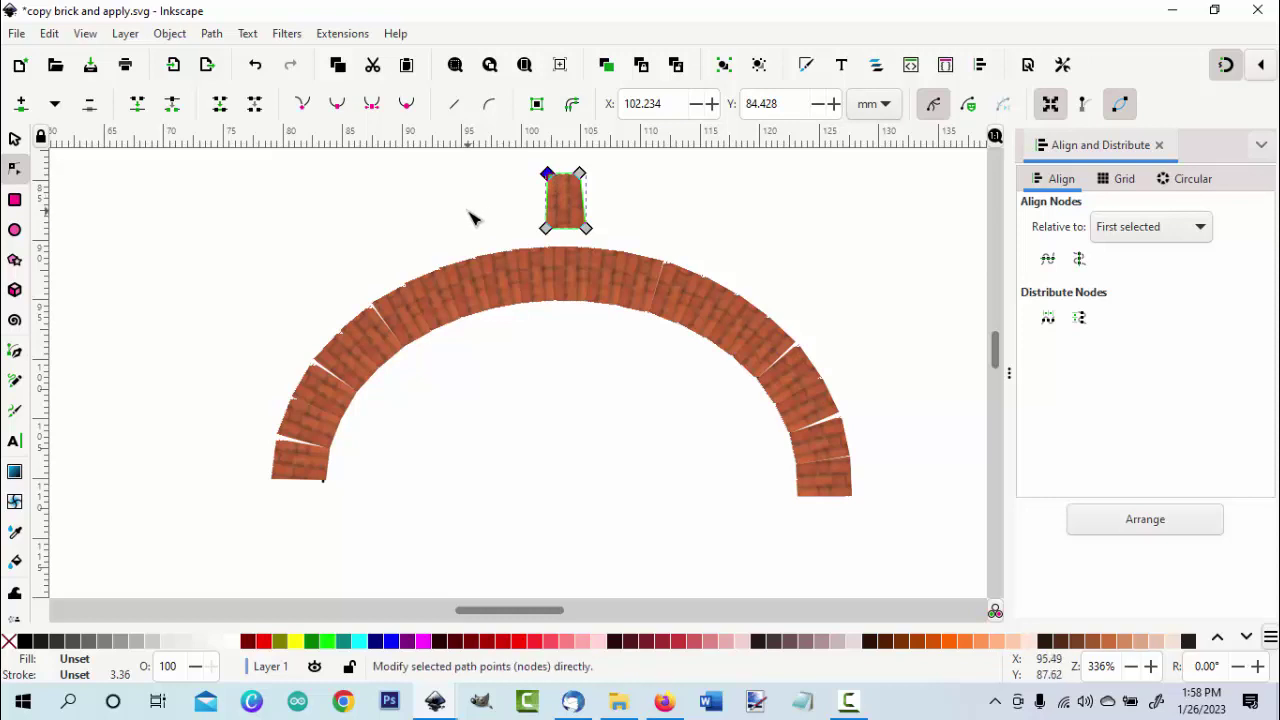
pyautogui.click(472, 213)
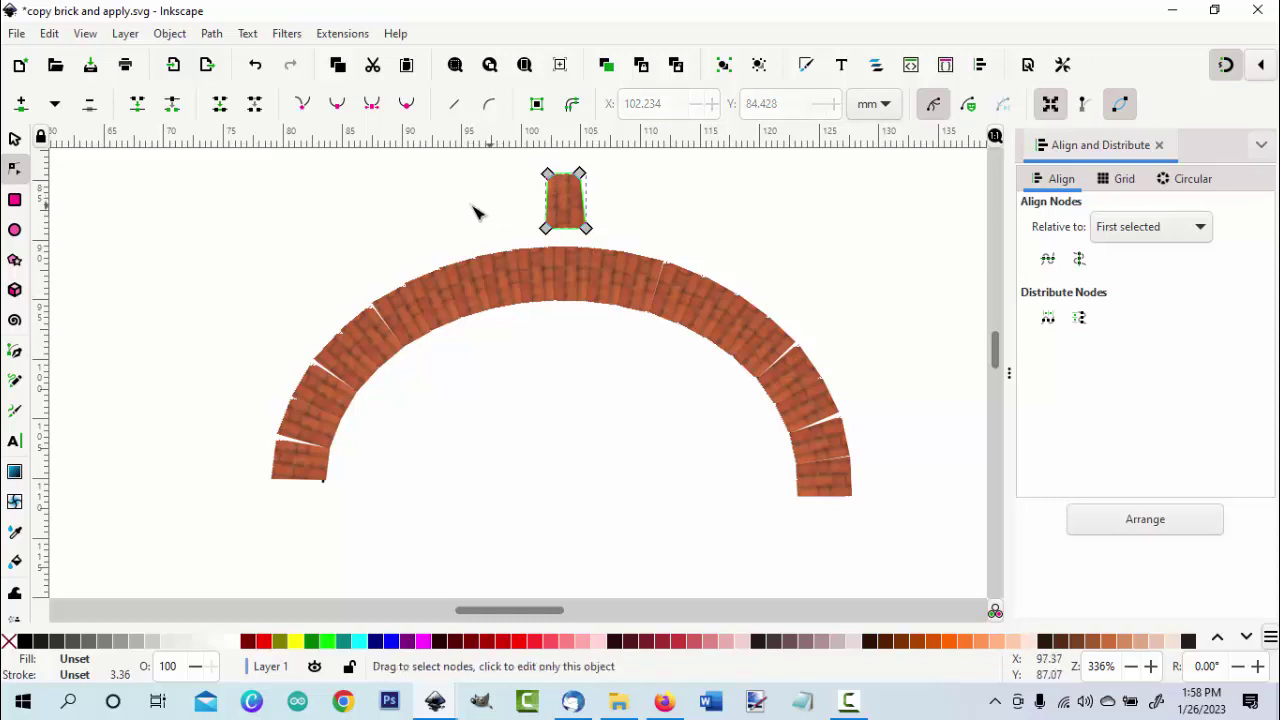
pyautogui.click(16, 138)
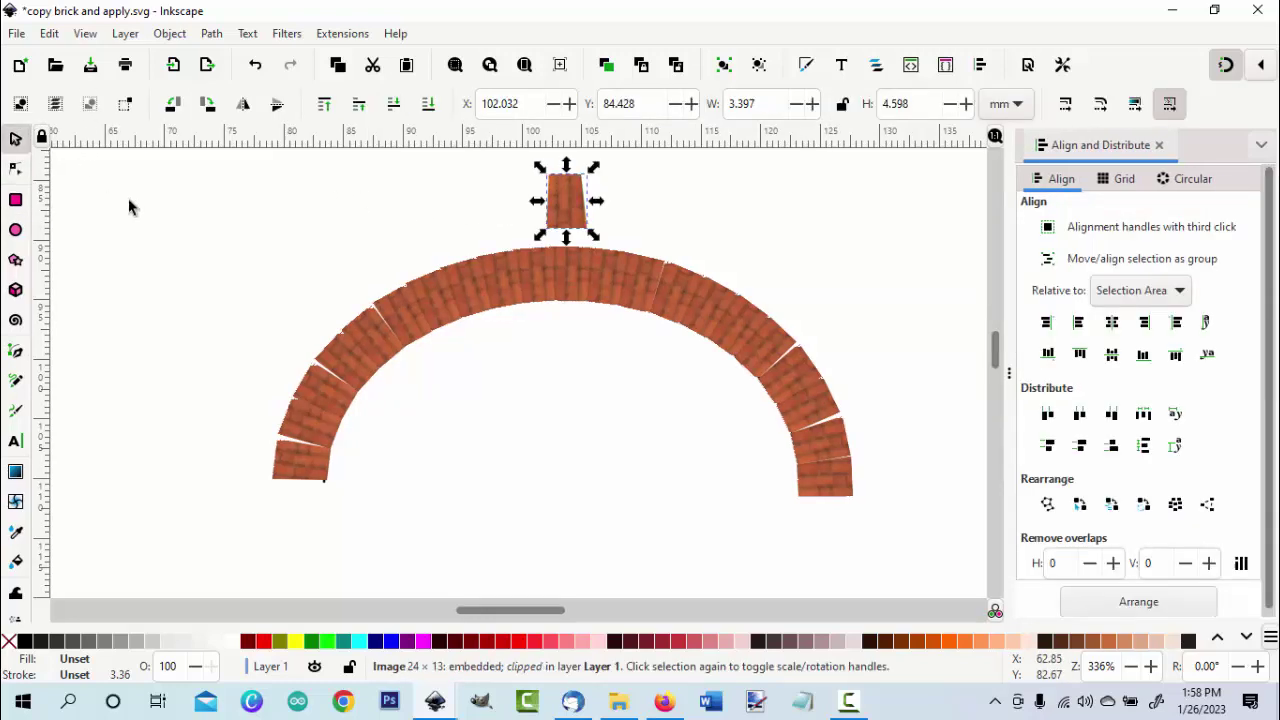
# - Widen the wedge brick to 4.030 mm so the arch becomes one continuous band
pyautogui.click(594, 205)
pyautogui.click(569, 201)
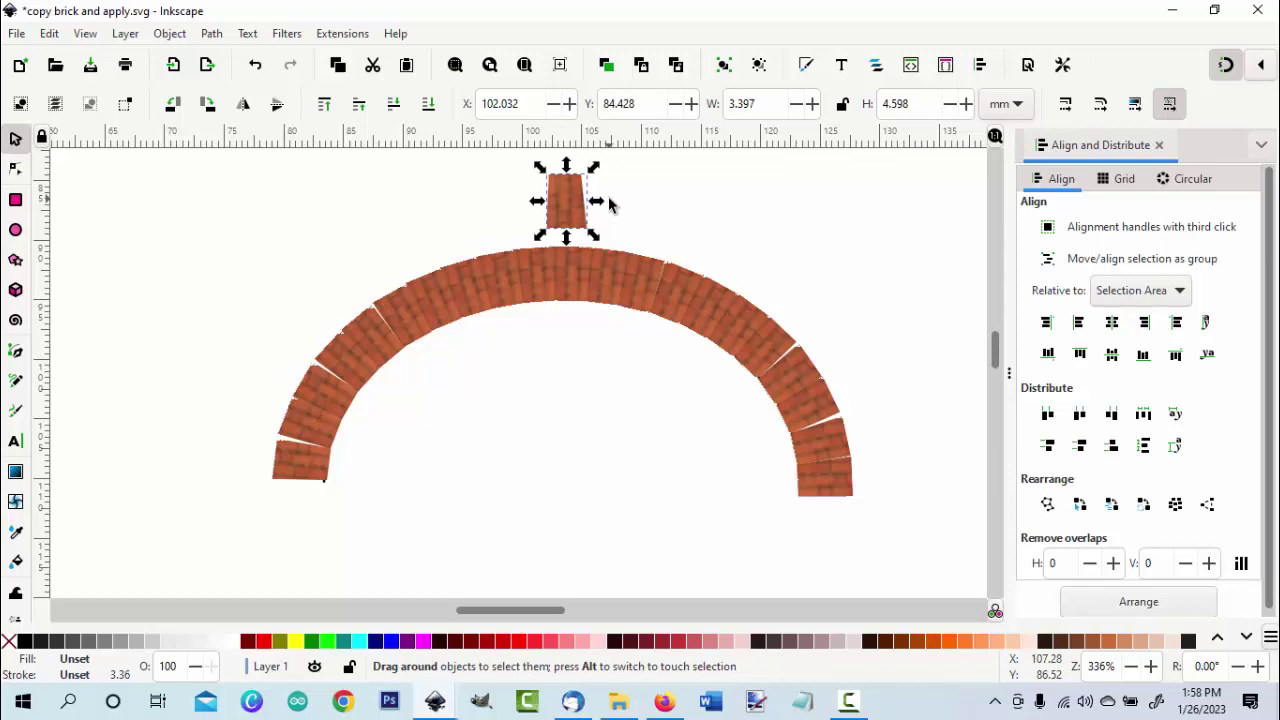
pyautogui.click(612, 204)
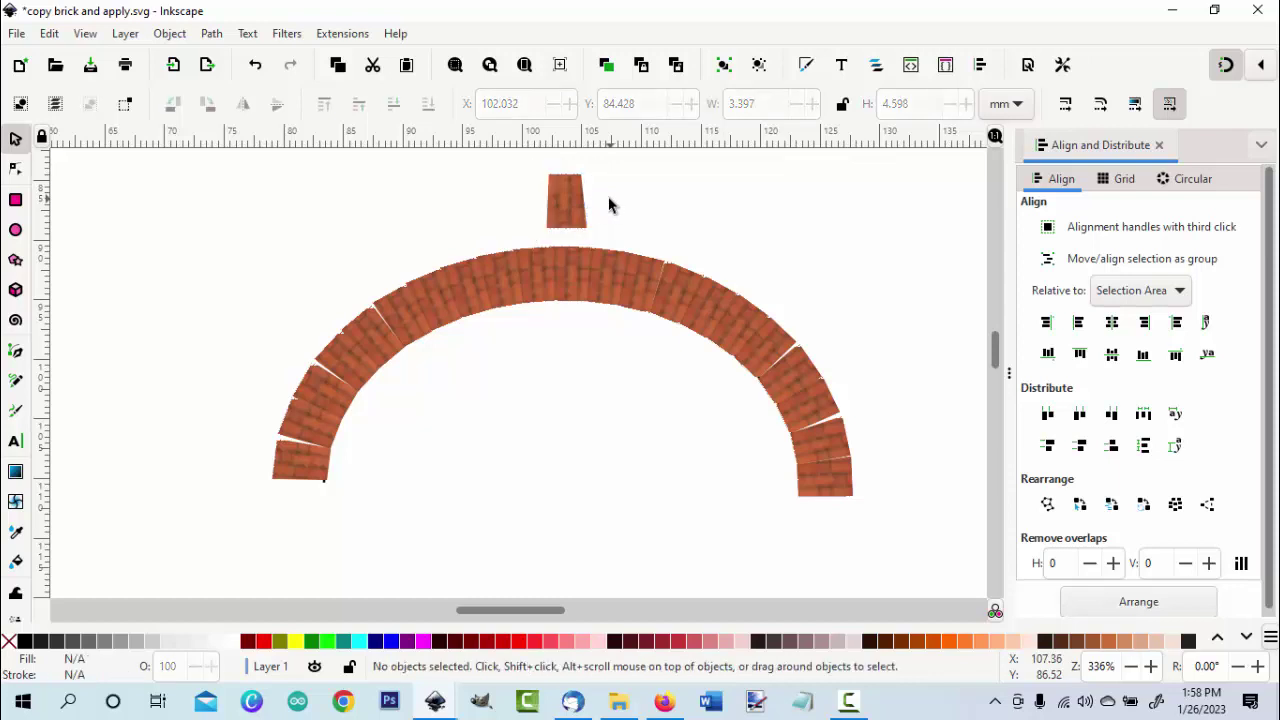
pyautogui.click(551, 199)
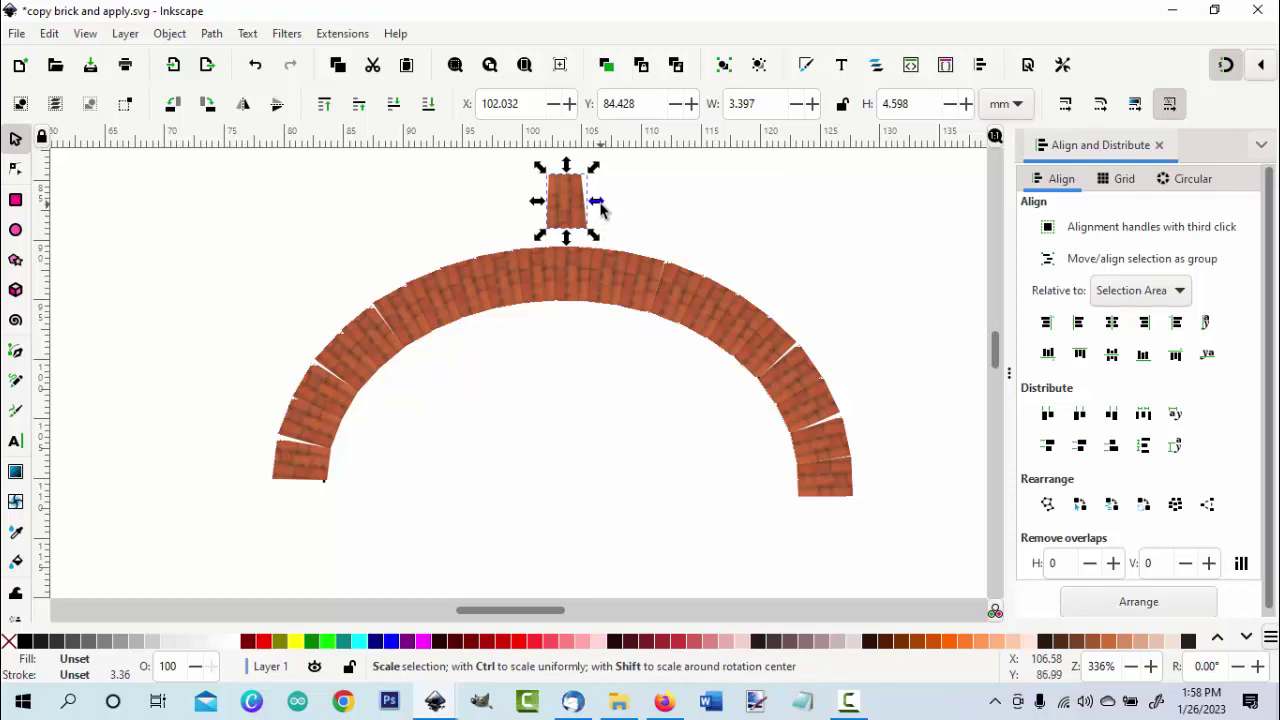
pyautogui.moveTo(600, 206); pyautogui.dragTo(605, 210)
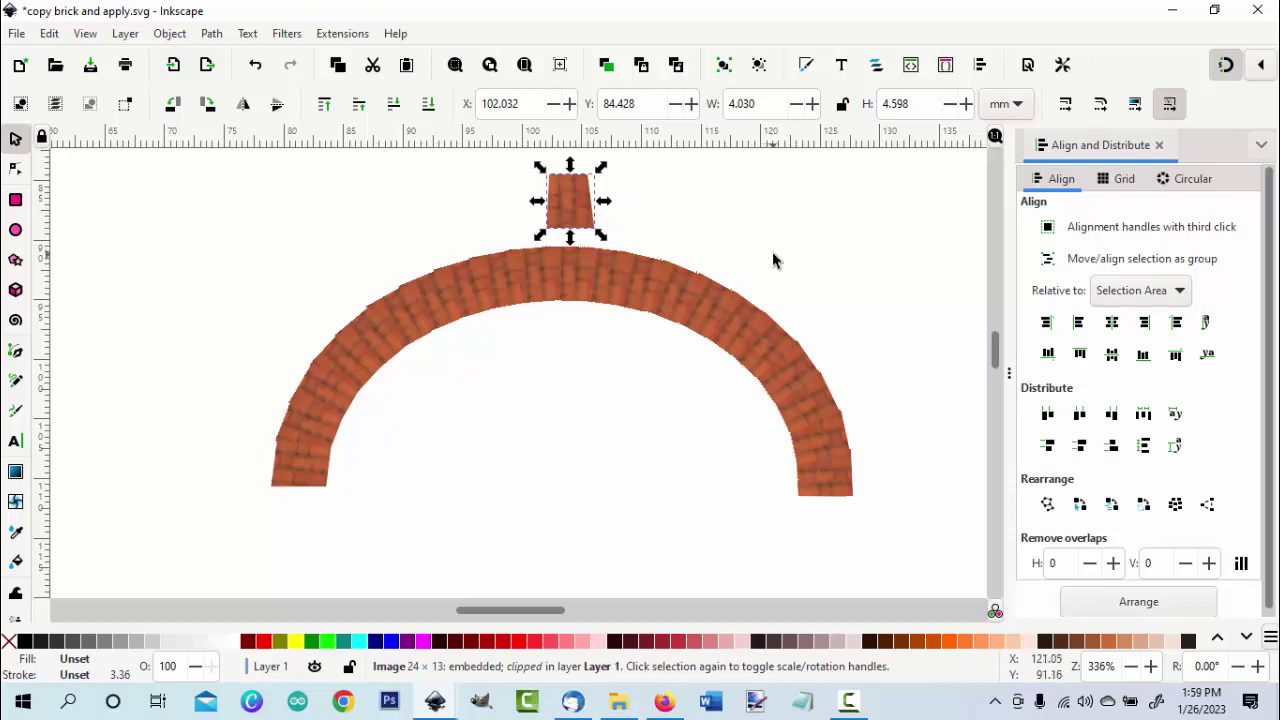
pyautogui.click(812, 213)
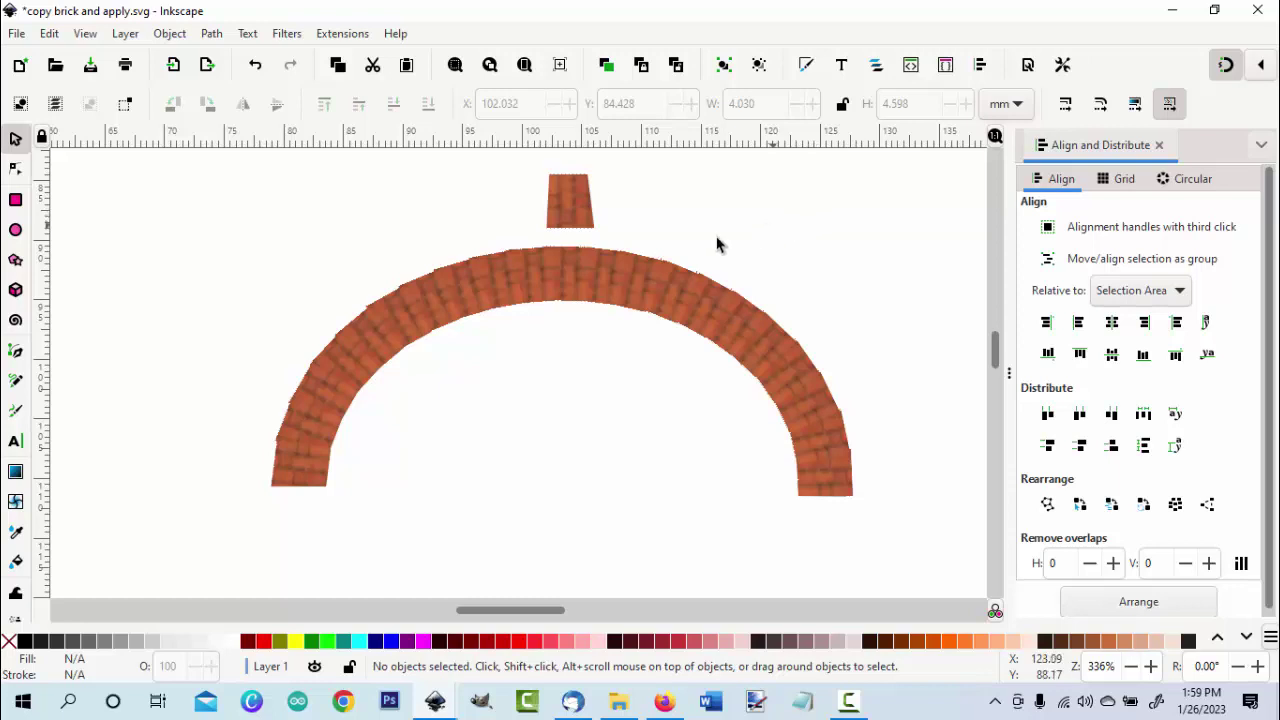
# - Duplicate the 21-brick arch group and move the copy up above the original
pyautogui.click(455, 294)
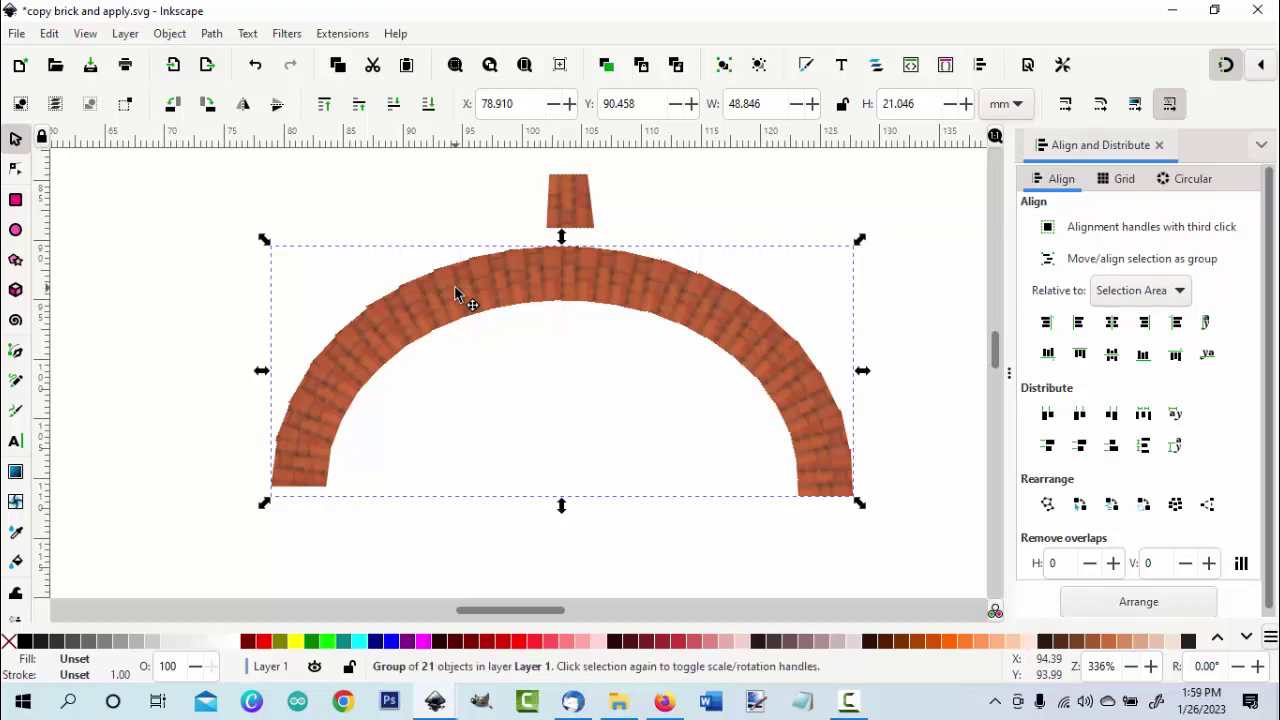
pyautogui.press('-')
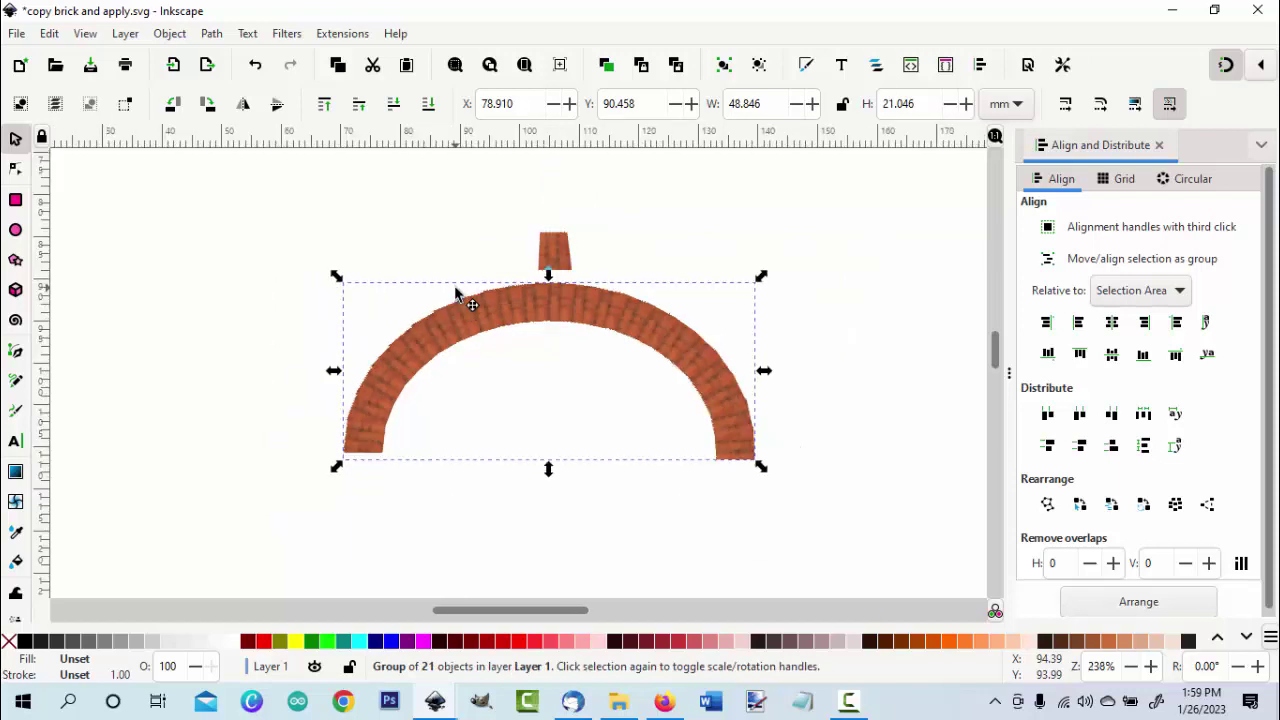
pyautogui.press('-')
pyautogui.press('-')
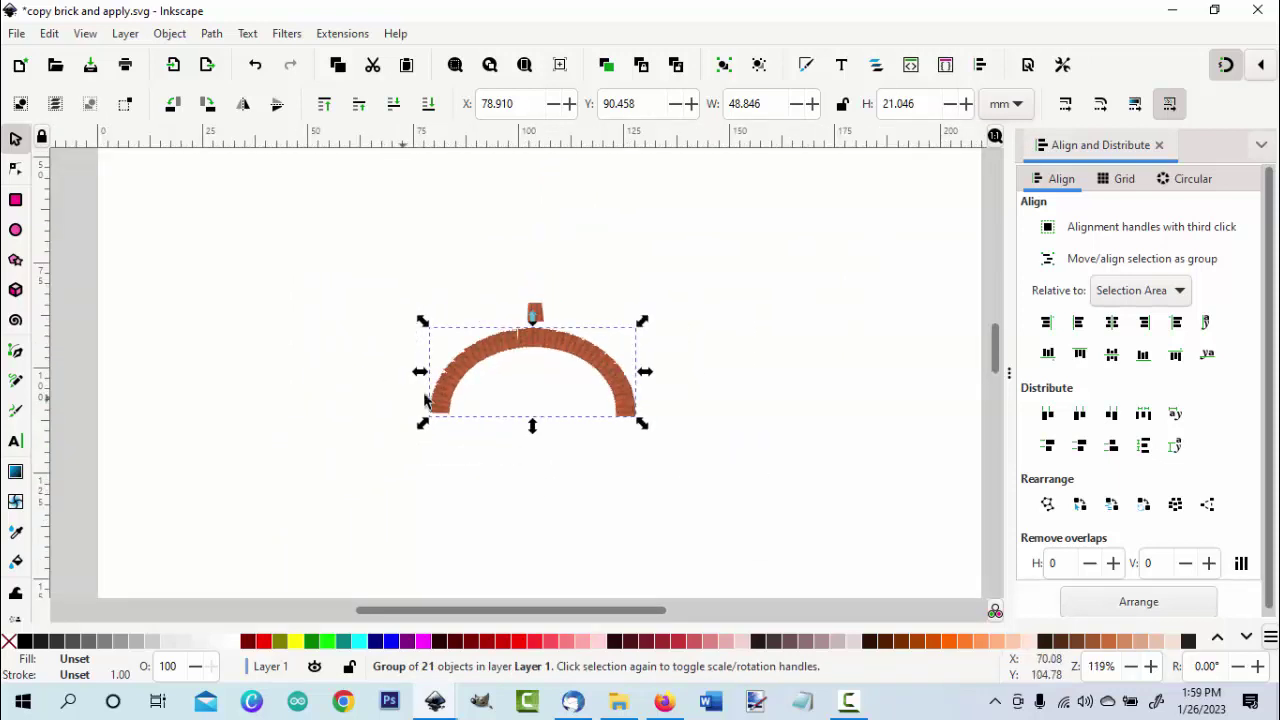
pyautogui.moveTo(478, 352); pyautogui.dragTo(443, 249)
pyautogui.click(281, 222)
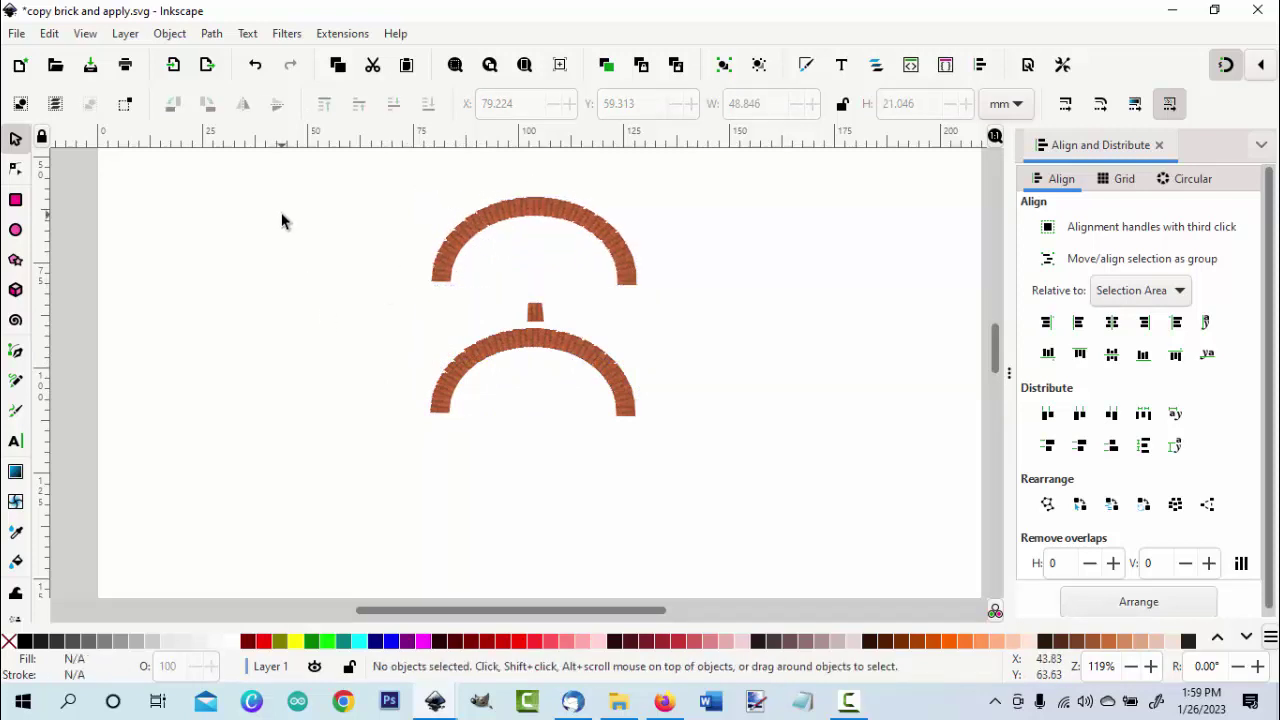